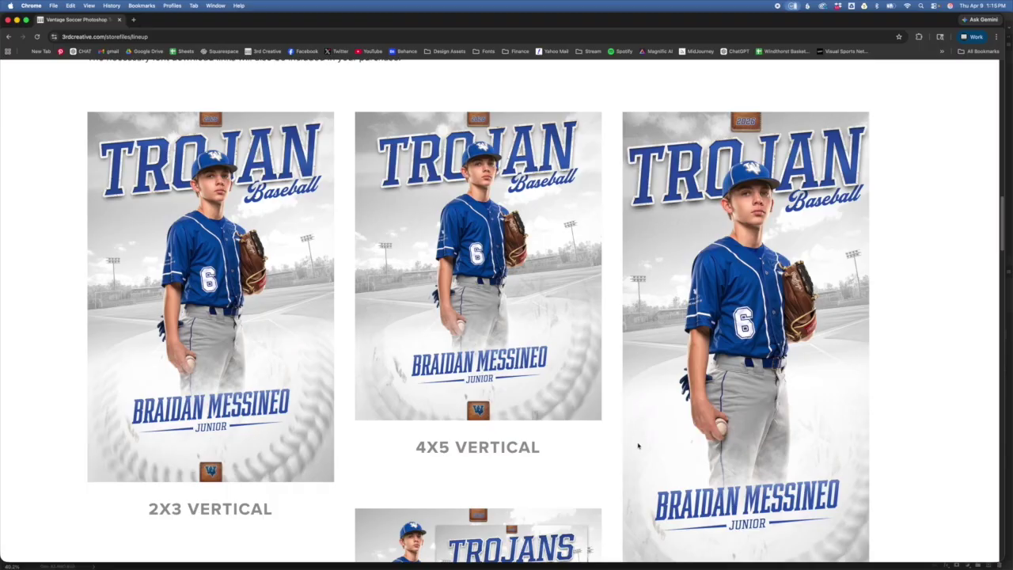
- Scroll the lineup page past the size previews to the baseball grass-infield and softball dirt-infield templates
{"action": "scroll", "coordinate": [635, 446], "scroll_direction": "down", "scroll_amount": 1}
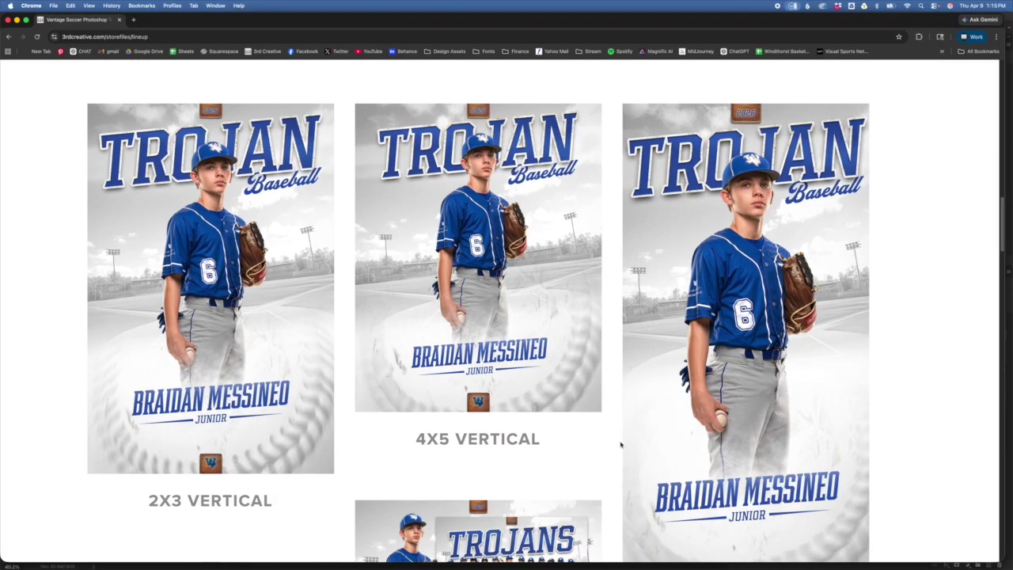
{"action": "scroll", "coordinate": [572, 361], "scroll_direction": "down", "scroll_amount": 5}
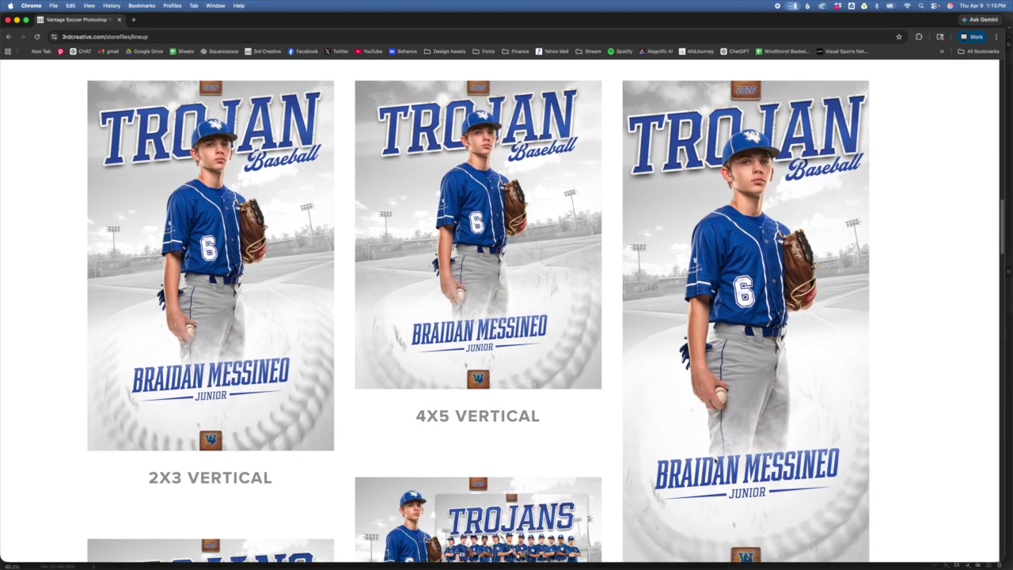
{"action": "scroll", "coordinate": [770, 475], "scroll_direction": "down", "scroll_amount": 10}
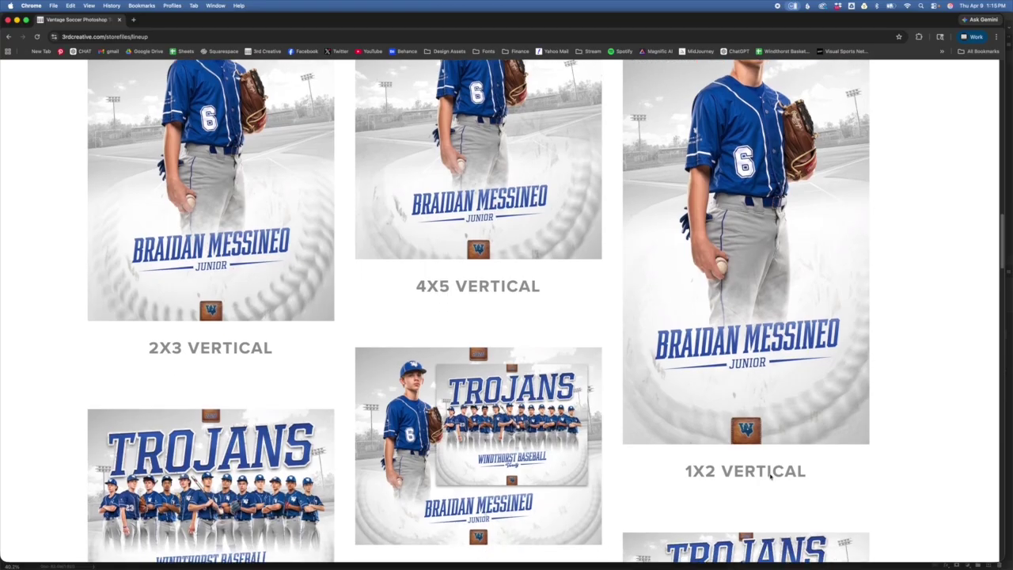
{"action": "scroll", "coordinate": [479, 311], "scroll_direction": "down", "scroll_amount": 1}
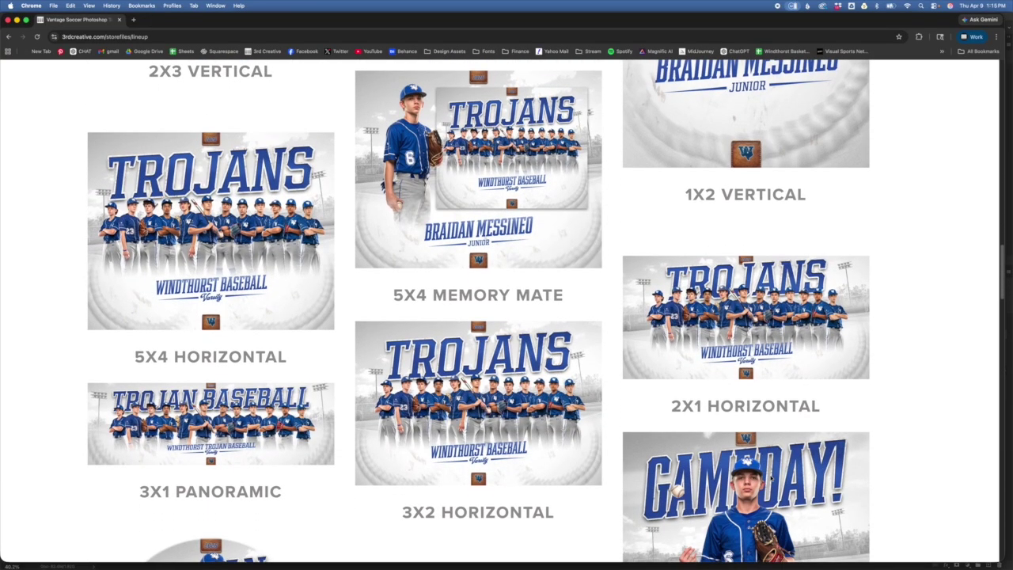
{"action": "scroll", "coordinate": [479, 311], "scroll_direction": "up", "scroll_amount": 2}
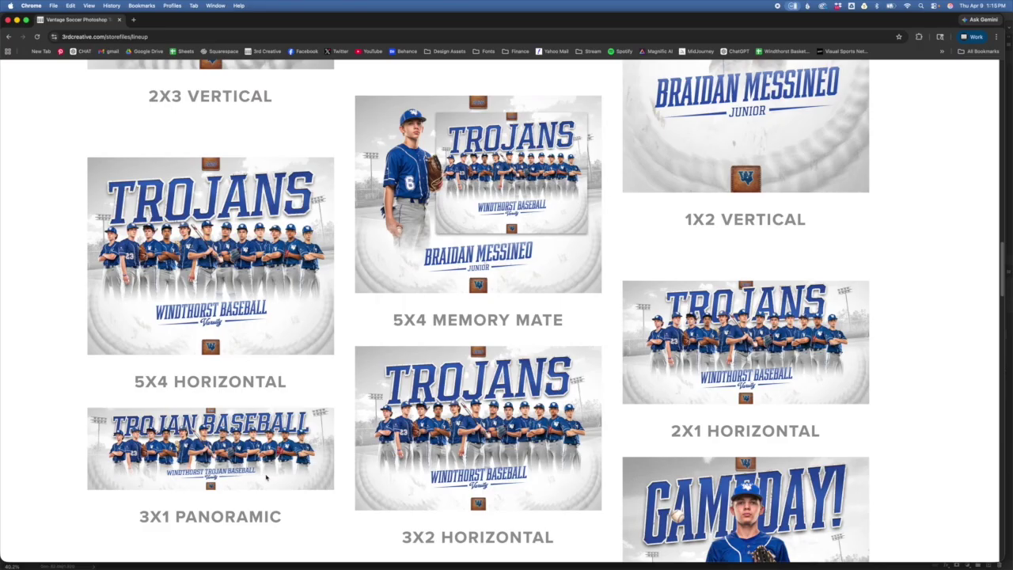
{"action": "scroll", "coordinate": [272, 479], "scroll_direction": "down", "scroll_amount": 3}
{"action": "scroll", "coordinate": [273, 480], "scroll_direction": "down", "scroll_amount": 5}
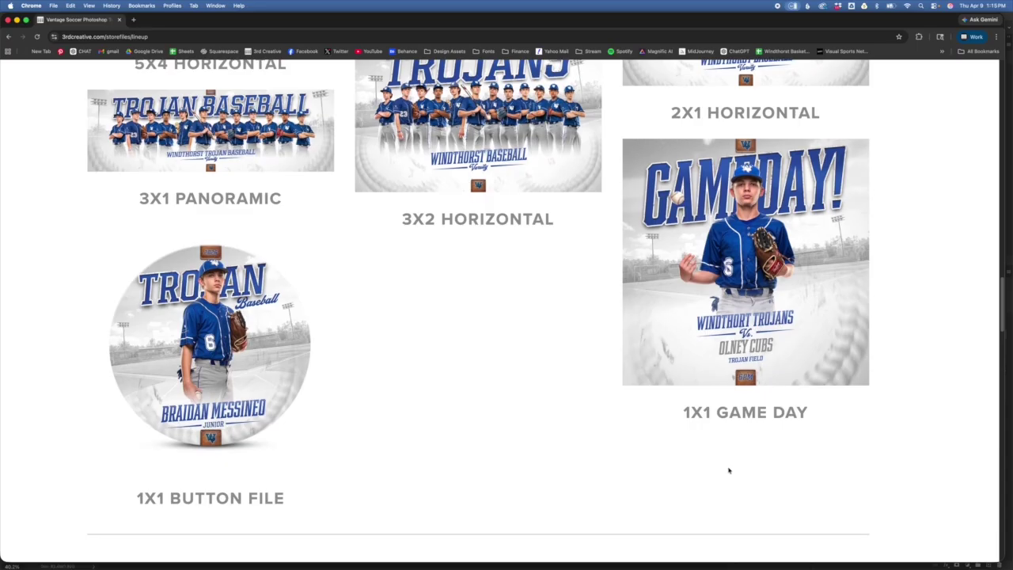
{"action": "scroll", "coordinate": [728, 471], "scroll_direction": "down", "scroll_amount": 7}
{"action": "scroll", "coordinate": [727, 474], "scroll_direction": "down", "scroll_amount": 5}
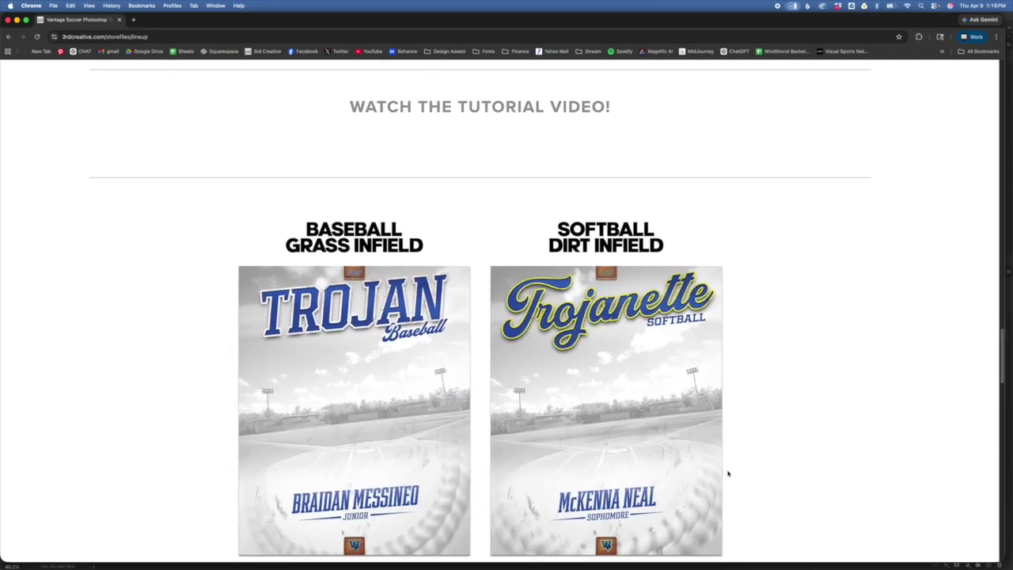
{"action": "scroll", "coordinate": [727, 474], "scroll_direction": "down", "scroll_amount": 1}
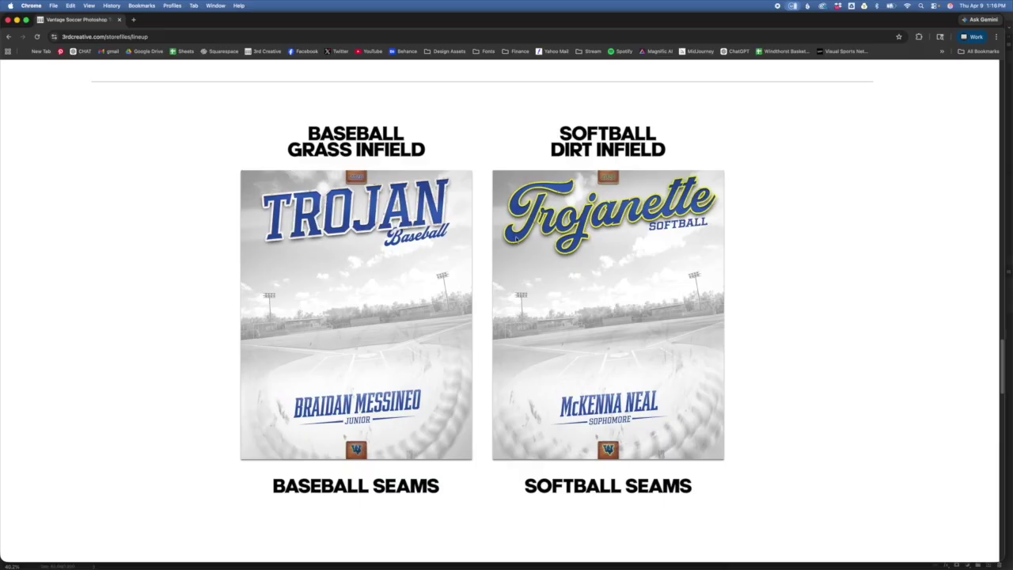
- Scroll past the alternate-font examples to the Bulldog baseball and softball posters at the bottom
{"action": "scroll", "coordinate": [515, 237], "scroll_direction": "down", "scroll_amount": 5}
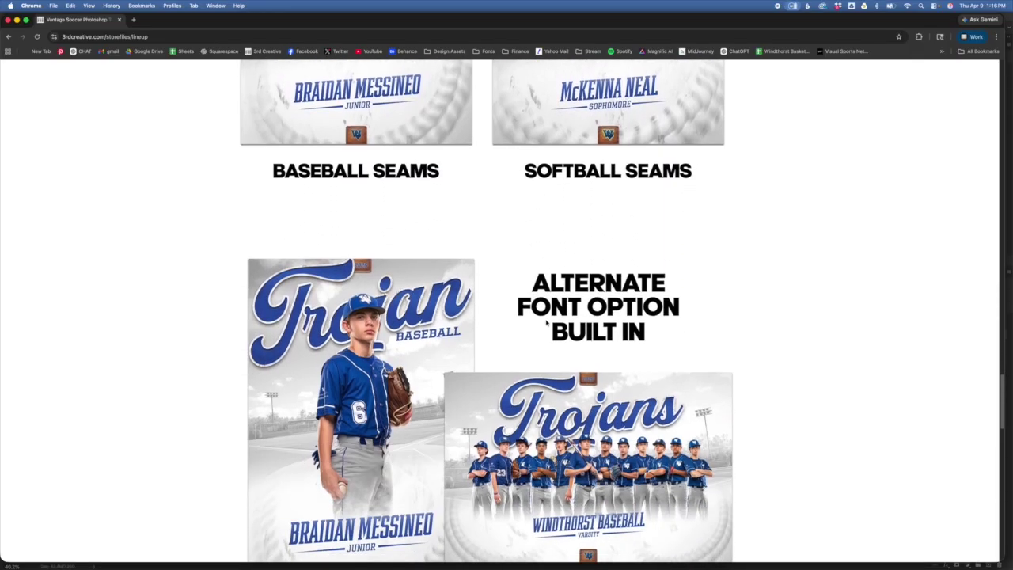
{"action": "scroll", "coordinate": [546, 321], "scroll_direction": "down", "scroll_amount": 1}
{"action": "scroll", "coordinate": [591, 358], "scroll_direction": "down", "scroll_amount": 2}
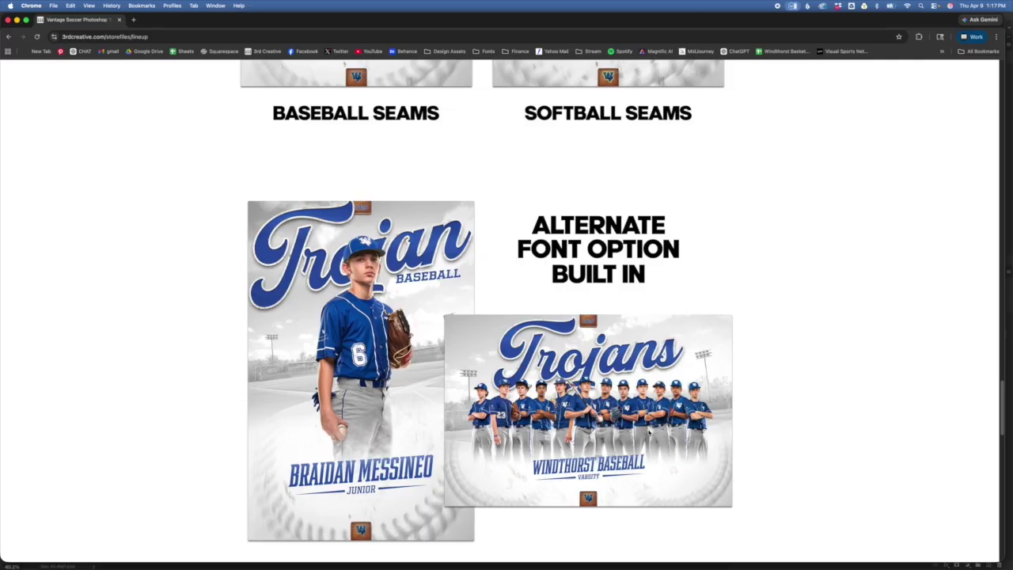
{"action": "scroll", "coordinate": [715, 442], "scroll_direction": "down", "scroll_amount": 10}
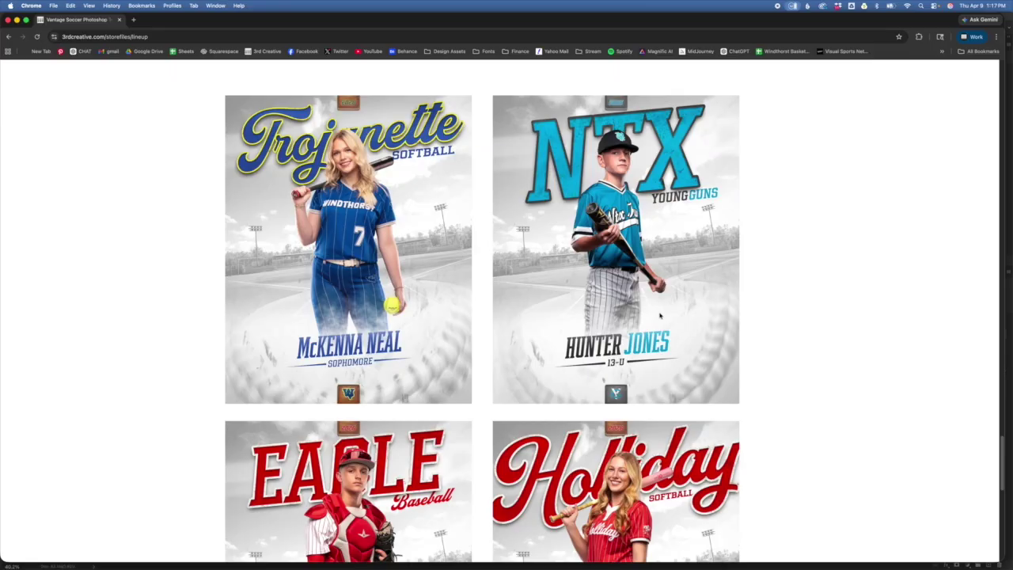
{"action": "scroll", "coordinate": [660, 316], "scroll_direction": "down", "scroll_amount": 1}
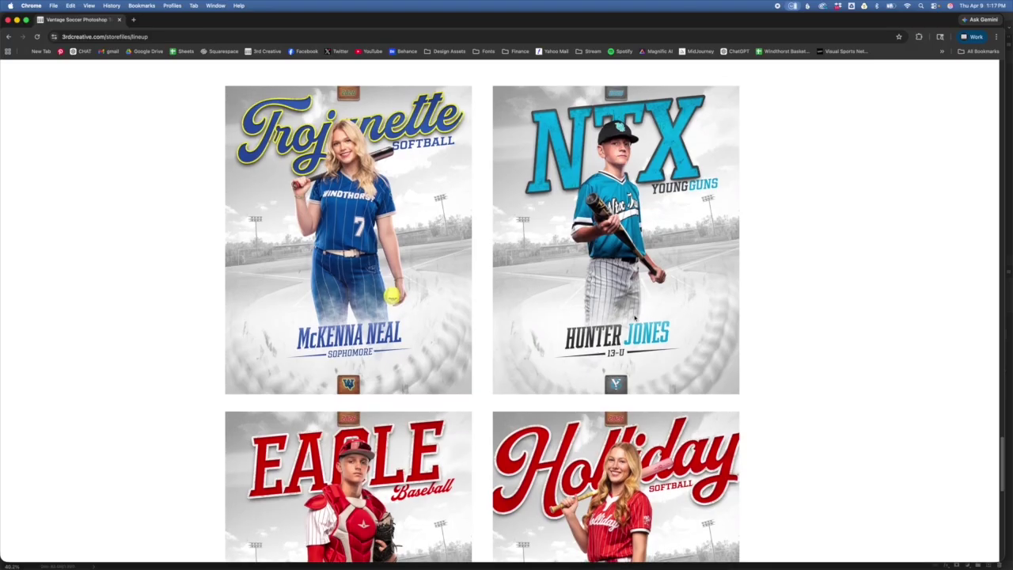
{"action": "scroll", "coordinate": [636, 323], "scroll_direction": "down", "scroll_amount": 3}
{"action": "scroll", "coordinate": [633, 324], "scroll_direction": "down", "scroll_amount": 12}
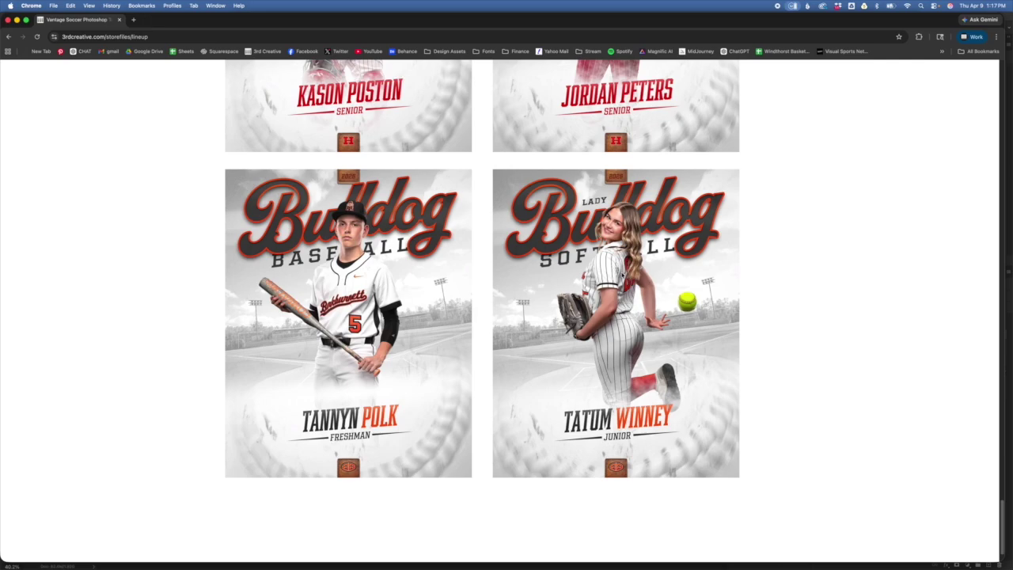
{"action": "key", "text": "super+Tab"}
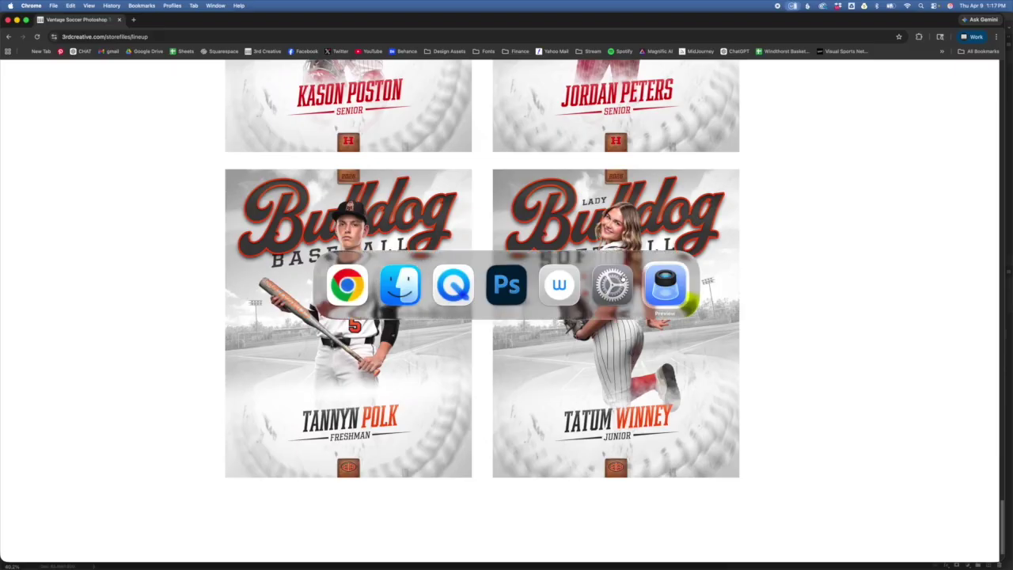
- Switch to the Trojan Baseball poster in Photoshop and select the Background Layers group
{"action": "left_click", "coordinate": [521, 286]}
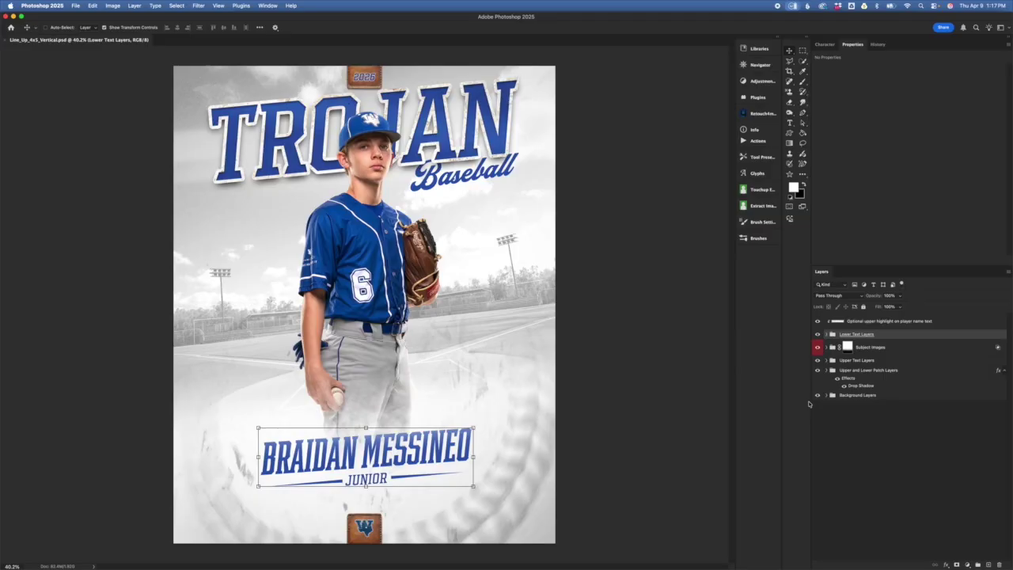
{"action": "left_click", "coordinate": [859, 395]}
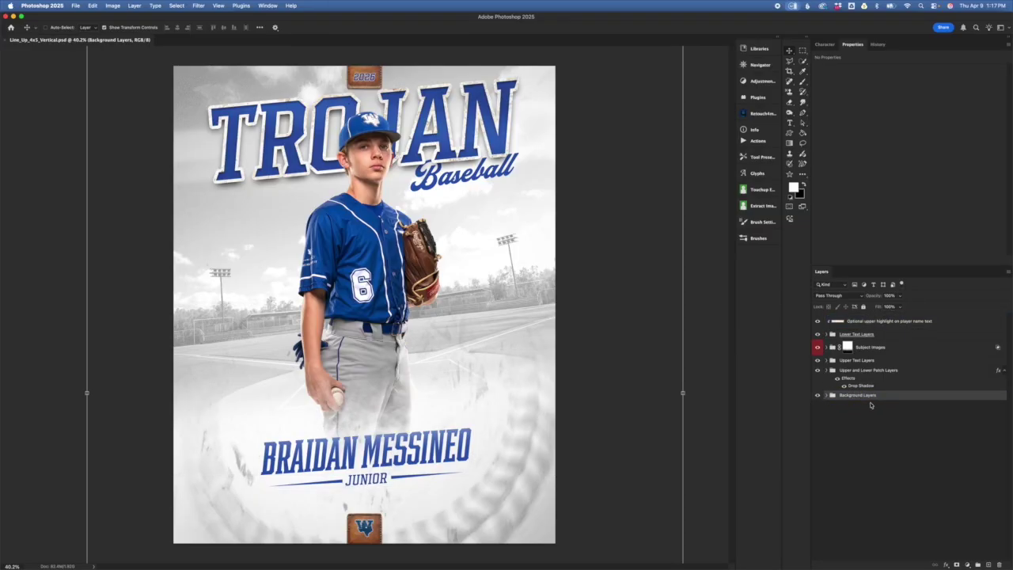
- Expand the Background Layers group and select the Background Color fill layer
{"action": "left_click", "coordinate": [826, 395]}
{"action": "left_click", "coordinate": [886, 456]}
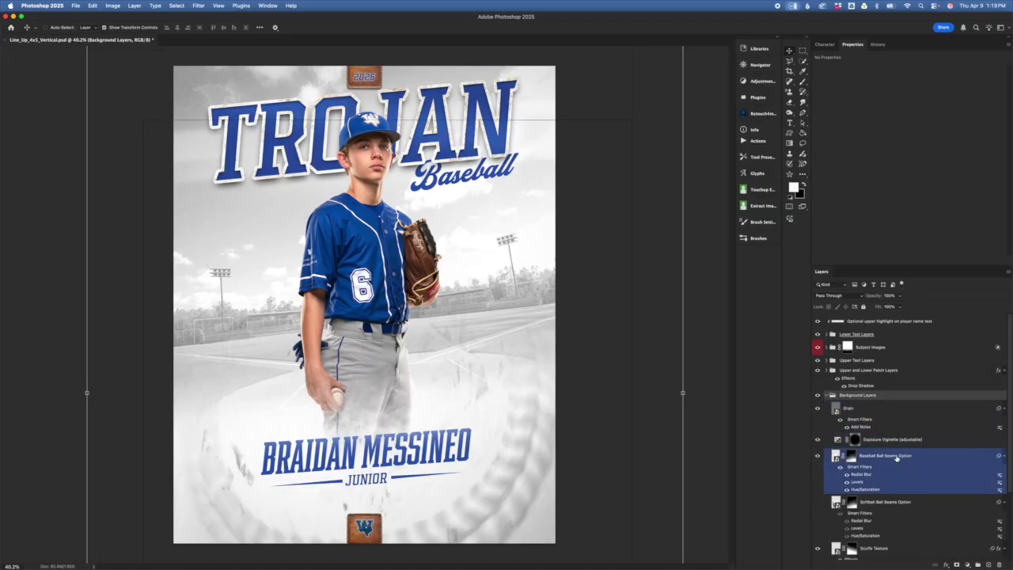
{"action": "scroll", "coordinate": [895, 459], "scroll_direction": "down", "scroll_amount": 5}
{"action": "left_click", "coordinate": [893, 553]}
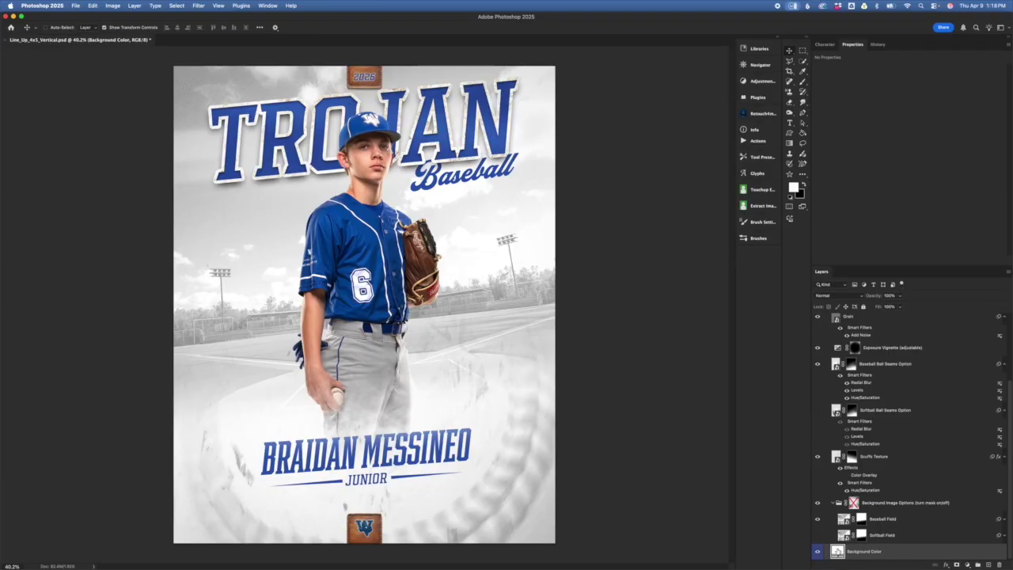
{"action": "double_click", "coordinate": [838, 552]}
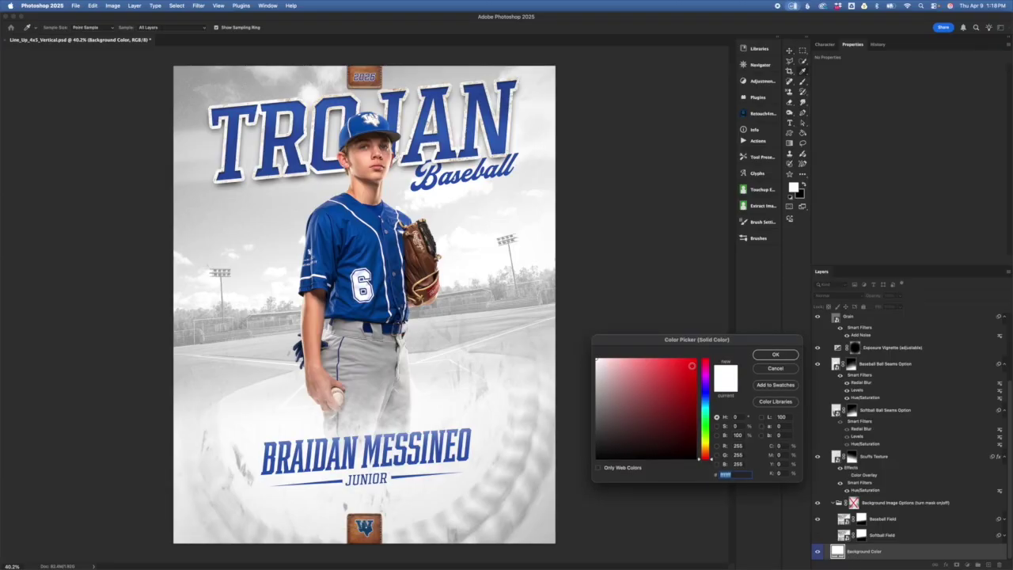
{"action": "left_click", "coordinate": [696, 360]}
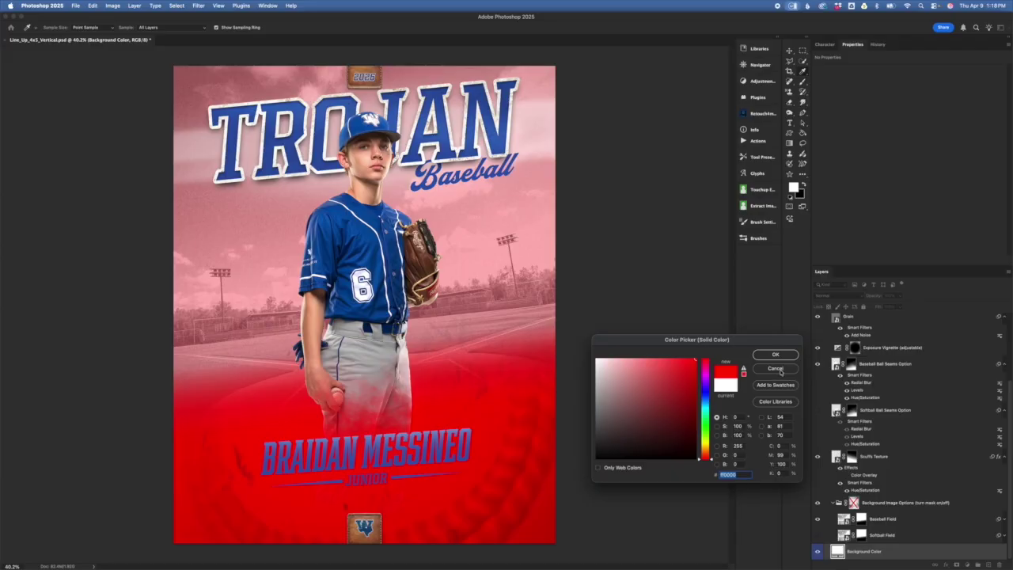
{"action": "left_click", "coordinate": [790, 371]}
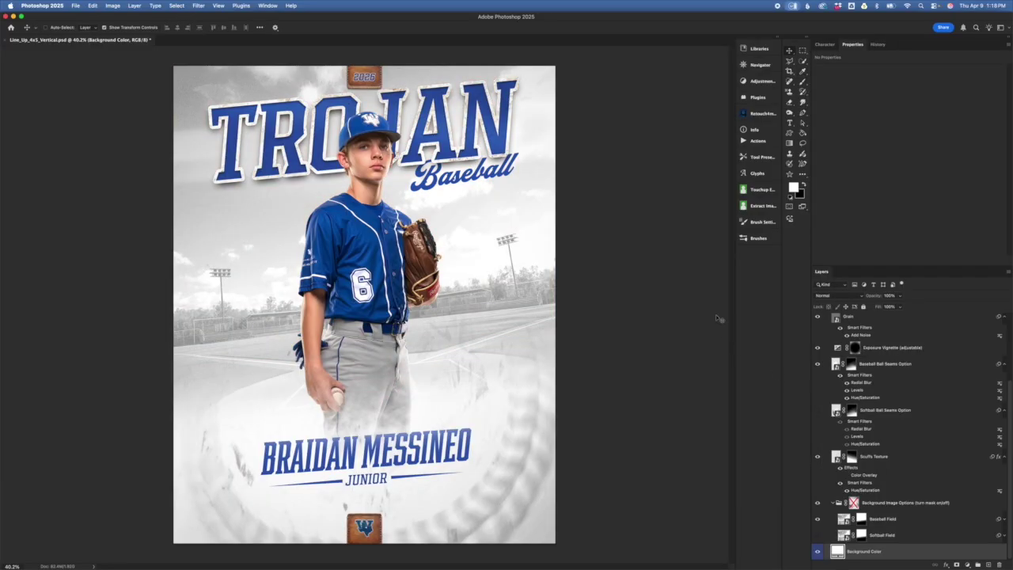
{"action": "left_click", "coordinate": [922, 538]}
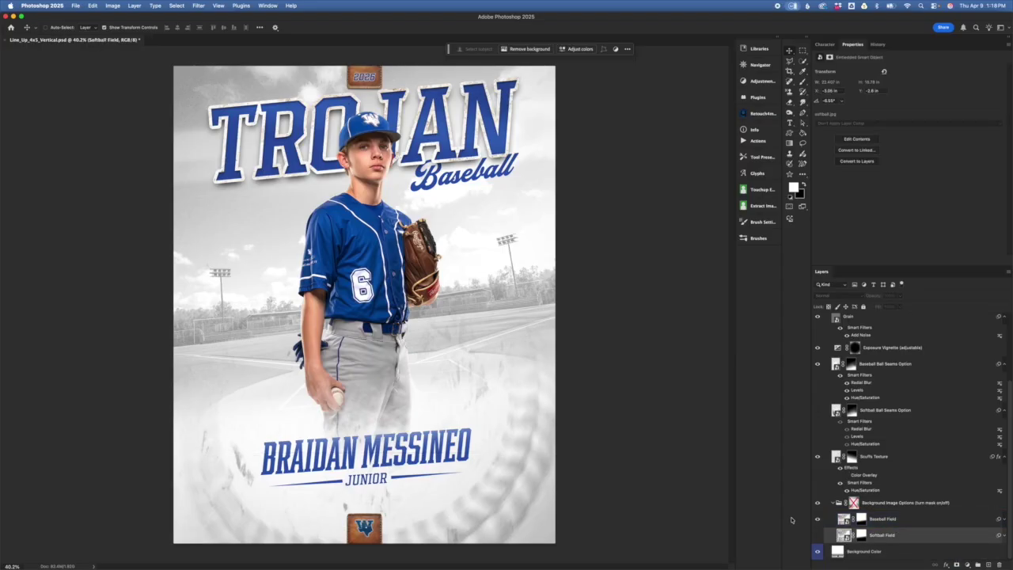
- Compare the Baseball Field and Softball Field stadium photos, leaving Baseball Field visible
{"action": "left_click", "coordinate": [878, 521]}
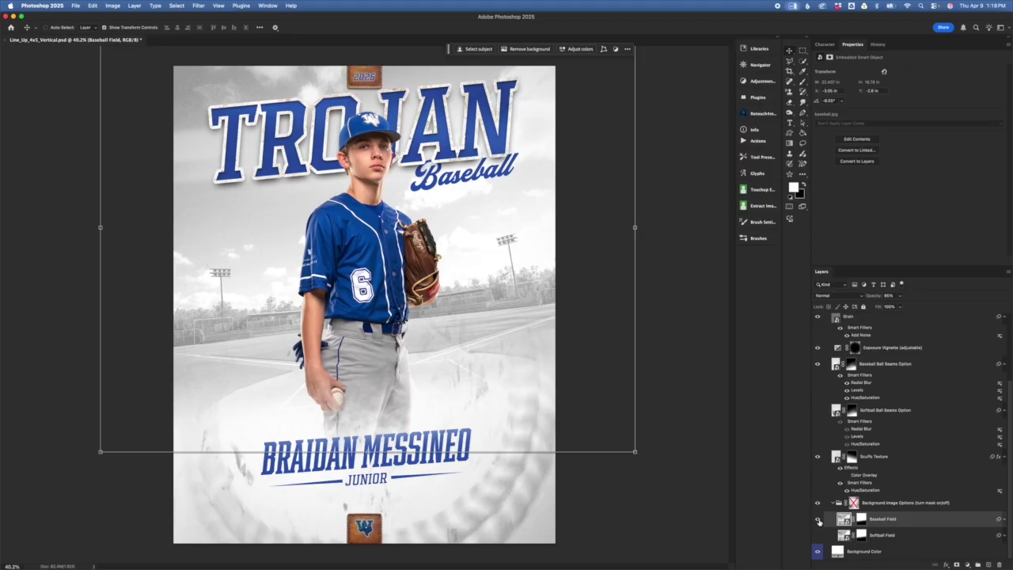
{"action": "left_click", "coordinate": [819, 521]}
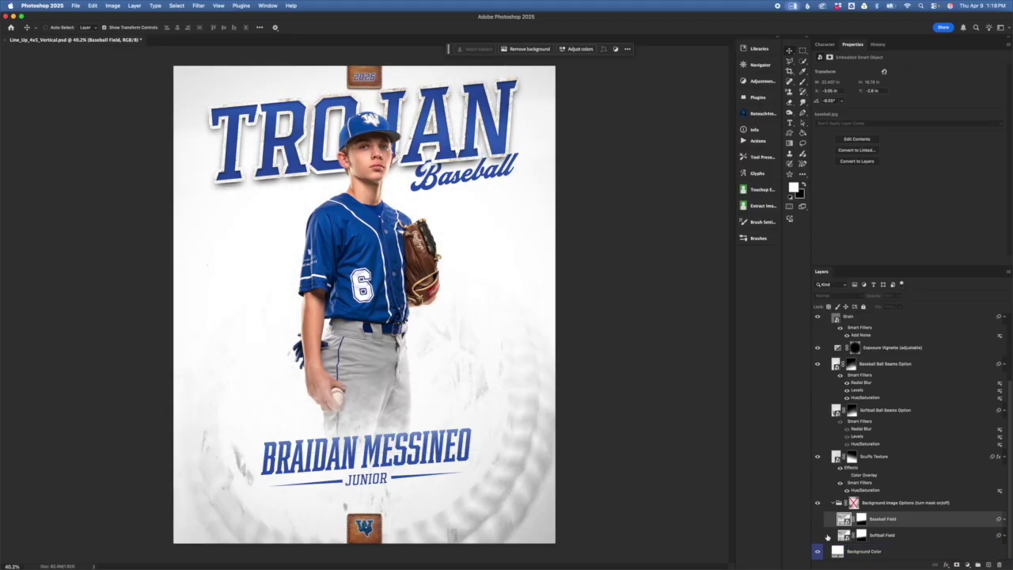
{"action": "left_click", "coordinate": [819, 536]}
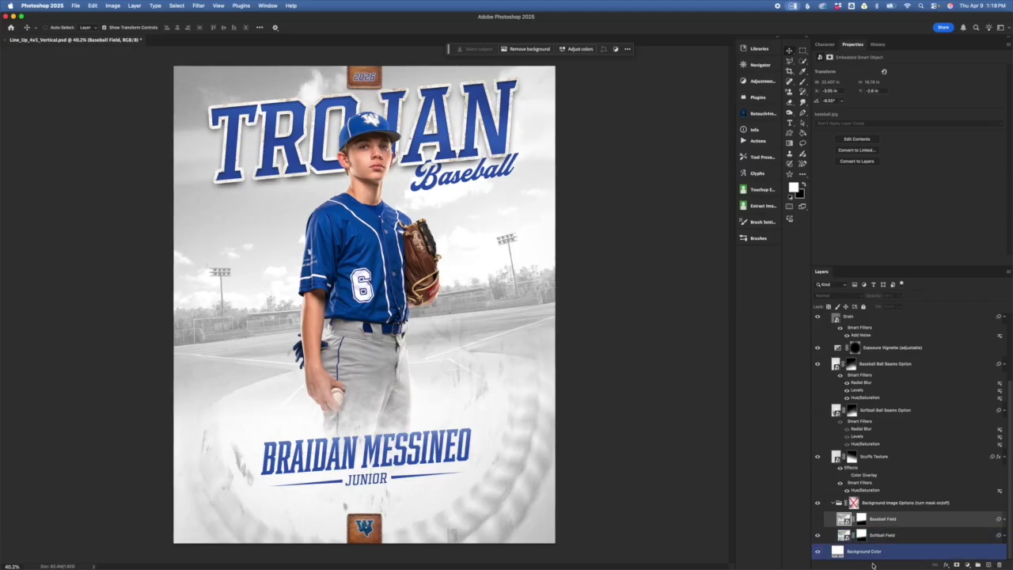
{"action": "left_click", "coordinate": [818, 534]}
{"action": "left_click", "coordinate": [818, 518]}
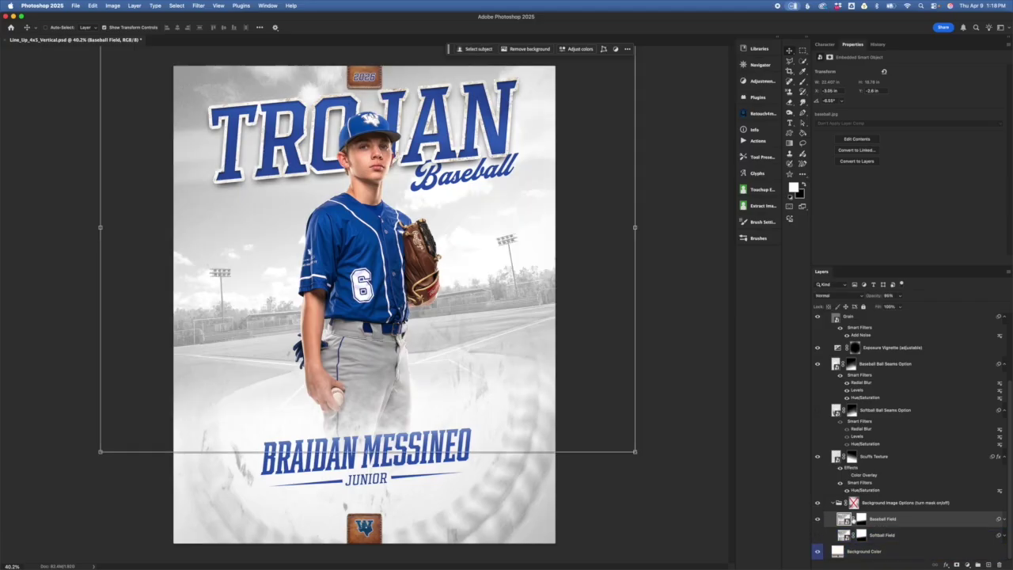
- Turn off the Background Image Options group's mask and select the Scuffs Texture layer
{"action": "left_click_drag", "start_coordinate": [891, 513], "coordinate": [866, 504]}
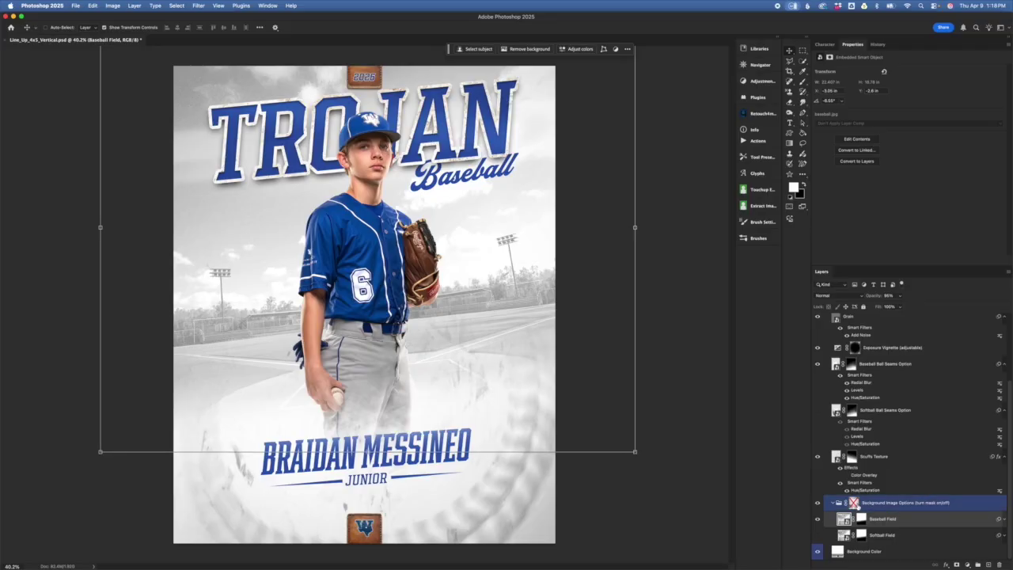
{"action": "mouse_move", "coordinate": [854, 507]}
{"action": "left_mouse_down"}
{"action": "mouse_move", "coordinate": [841, 495]}
{"action": "mouse_move", "coordinate": [851, 524]}
{"action": "mouse_move", "coordinate": [855, 507]}
{"action": "left_mouse_up"}
{"action": "left_click", "coordinate": [854, 507], "text": "shift"}
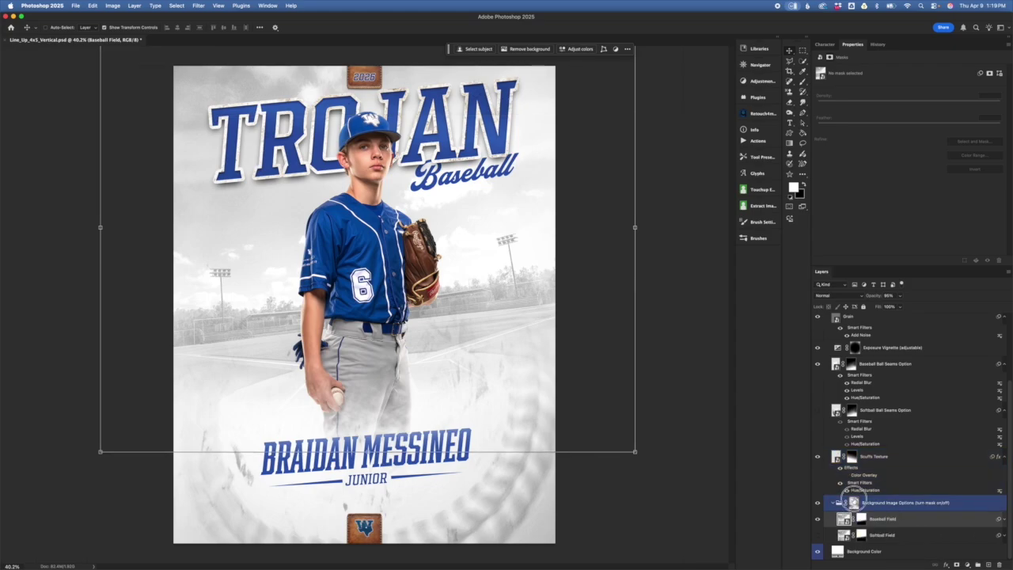
{"action": "left_click", "coordinate": [854, 502], "text": "shift"}
{"action": "left_click", "coordinate": [900, 505]}
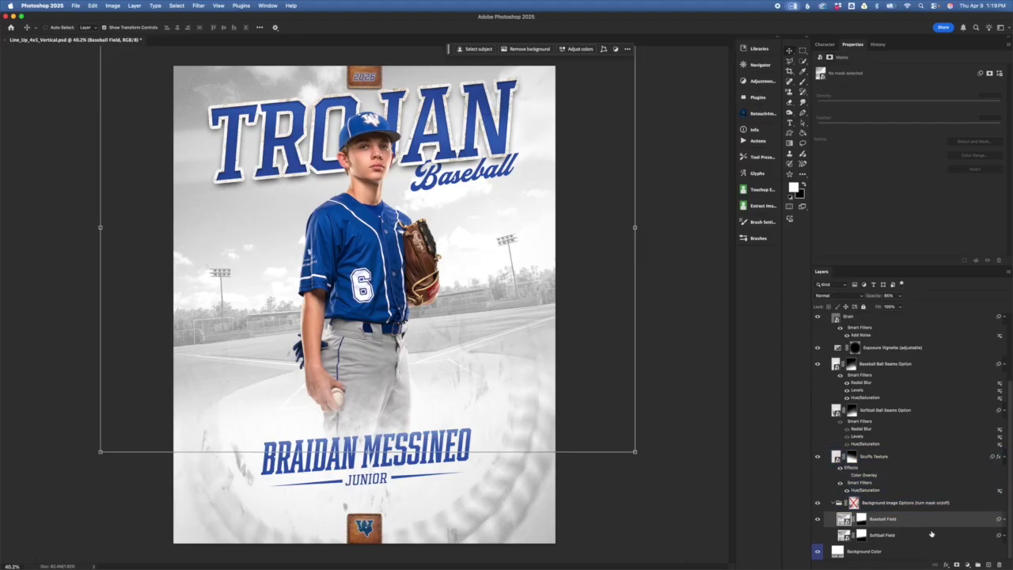
{"action": "left_click", "coordinate": [915, 467]}
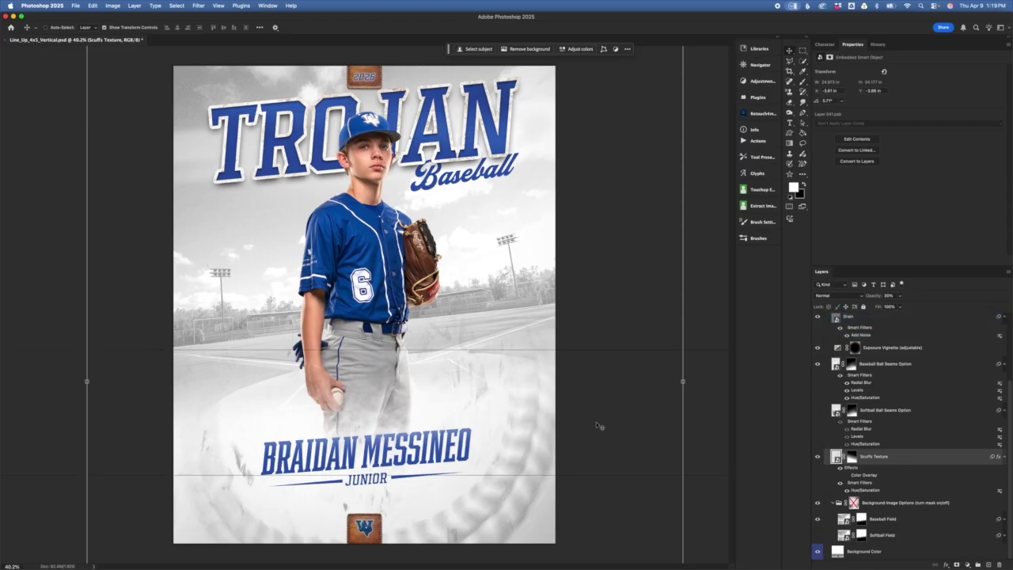
{"action": "left_click", "coordinate": [818, 458]}
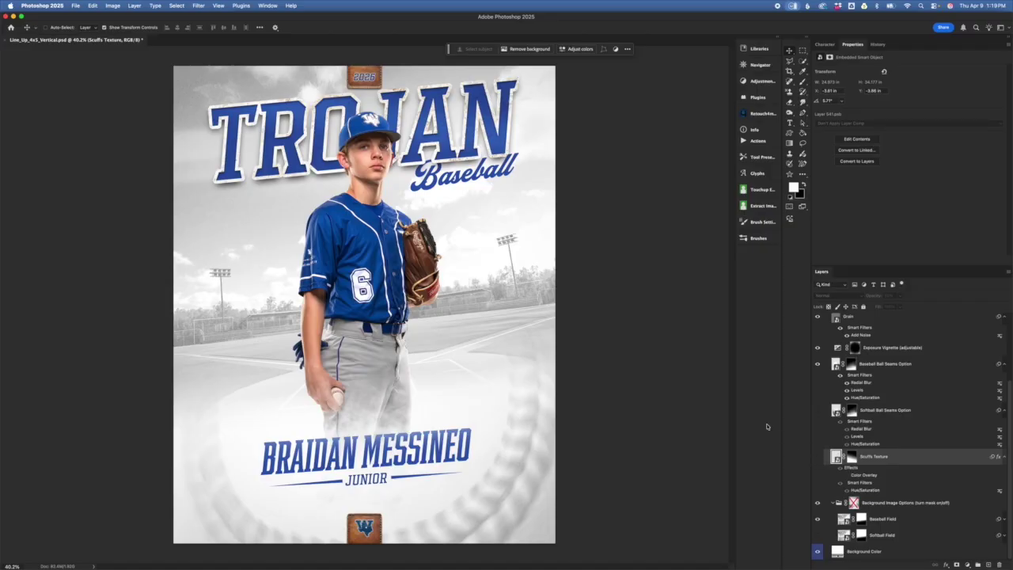
{"action": "left_click", "coordinate": [819, 458]}
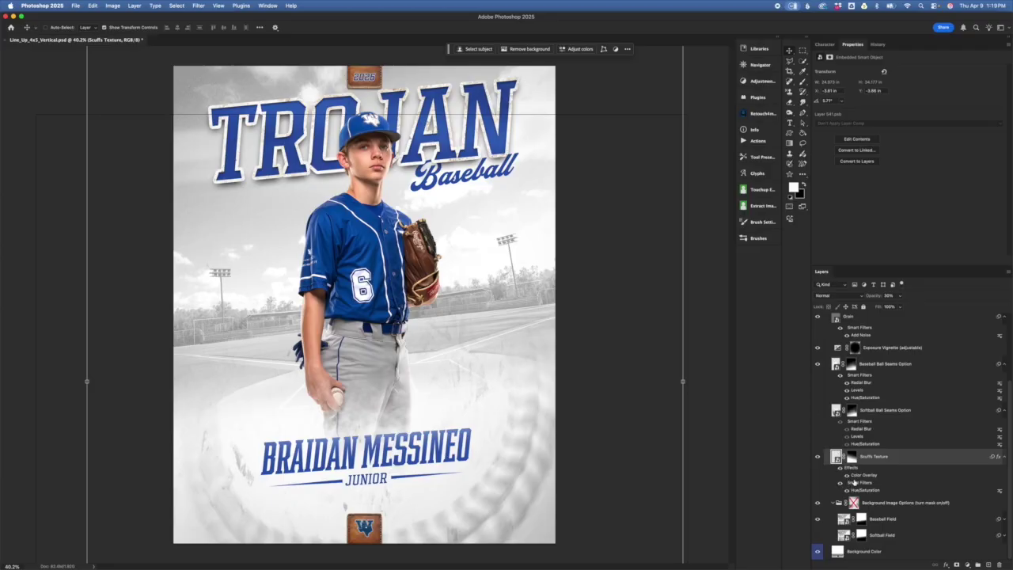
- Inspect the Scuffs Texture's Color Overlay colour without changing it, then switch the effect off
{"action": "double_click", "coordinate": [863, 477]}
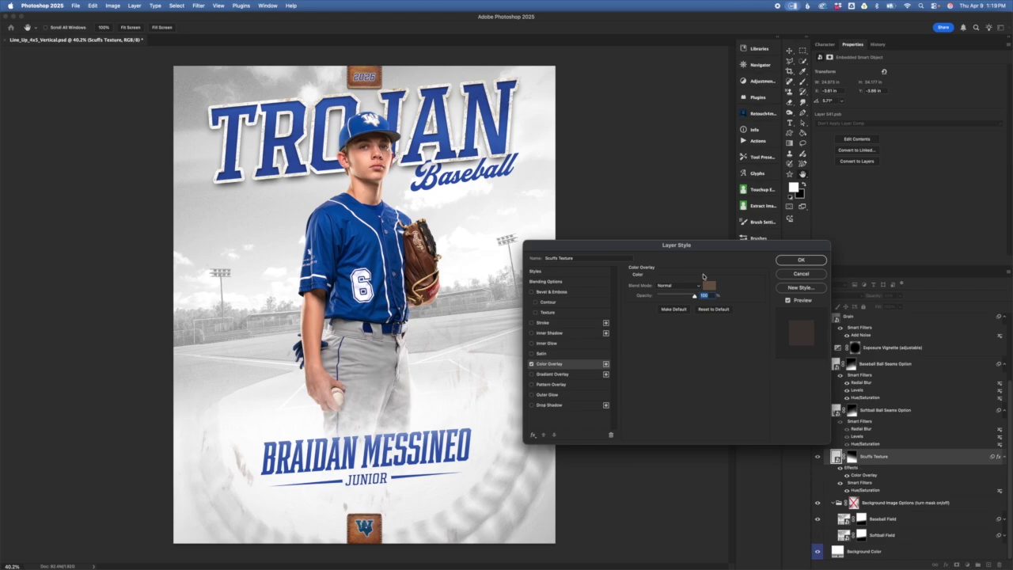
{"action": "left_click", "coordinate": [821, 275]}
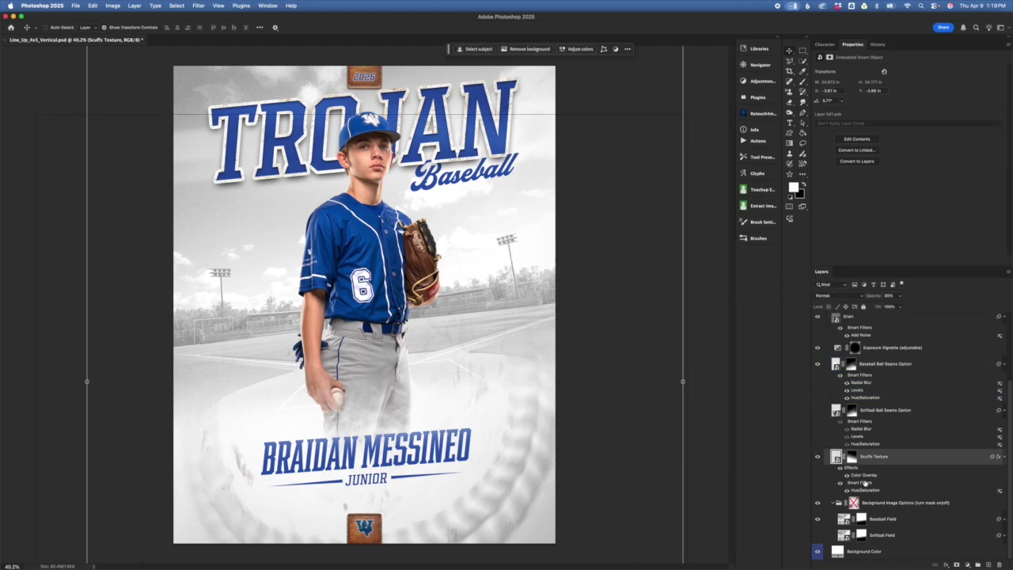
{"action": "double_click", "coordinate": [865, 475]}
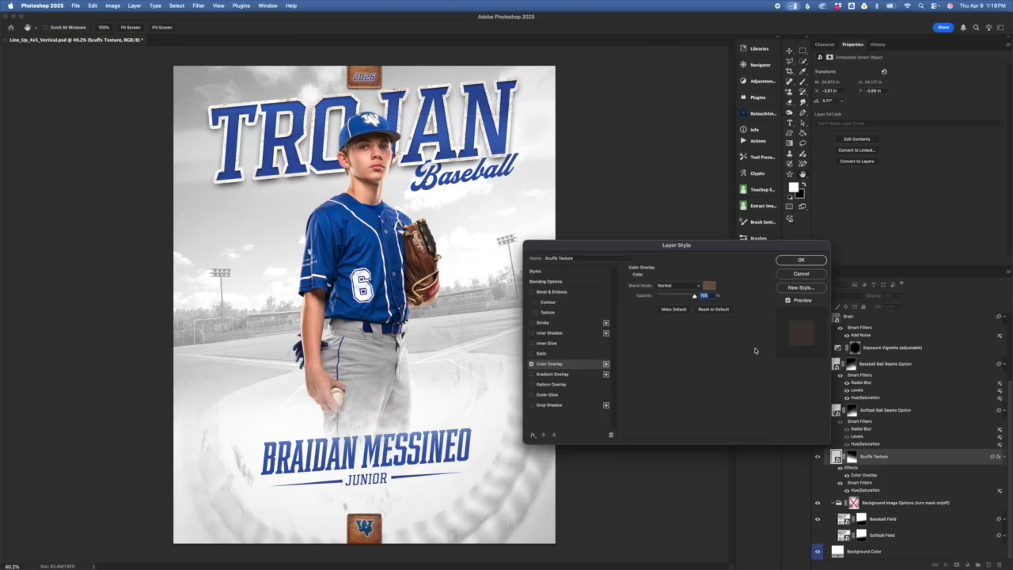
{"action": "left_click_drag", "start_coordinate": [714, 246], "coordinate": [720, 277]}
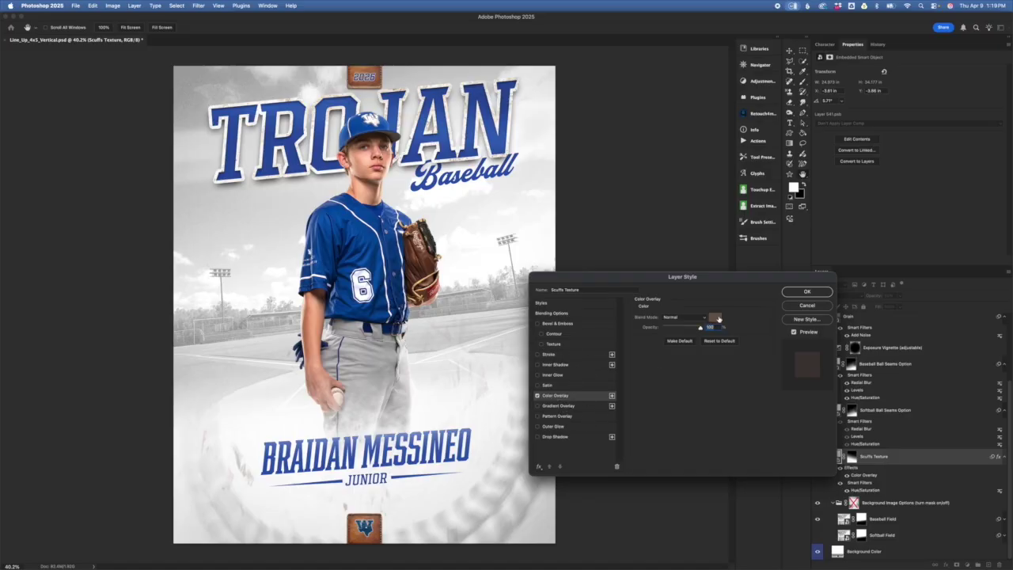
{"action": "left_click", "coordinate": [716, 319]}
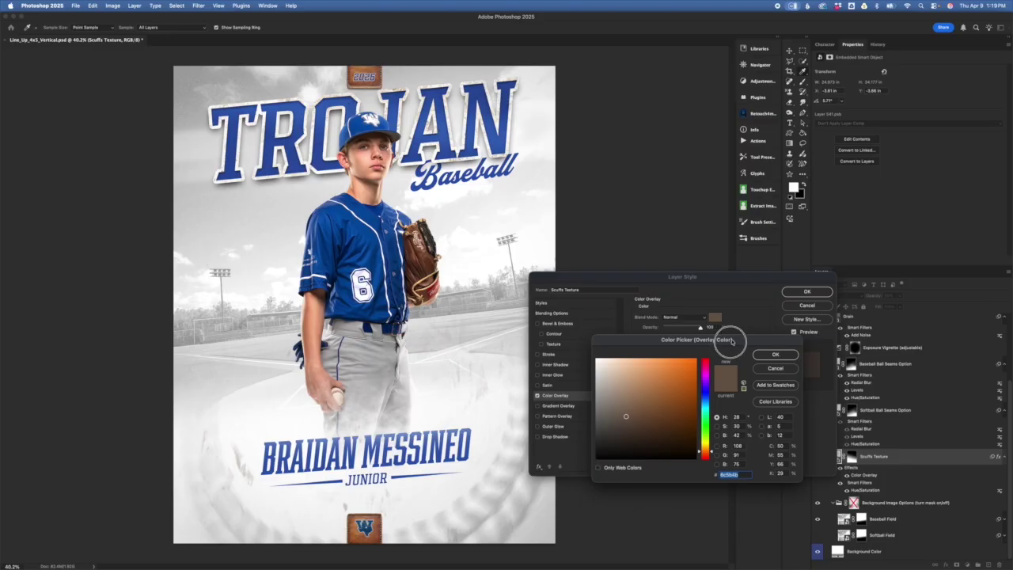
{"action": "left_click", "coordinate": [771, 369]}
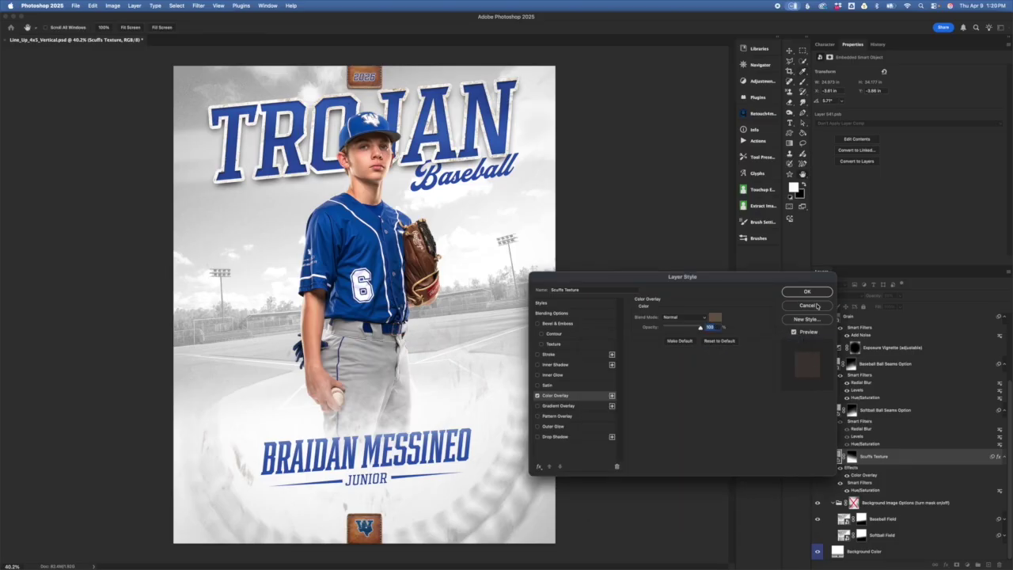
{"action": "left_click", "coordinate": [817, 306]}
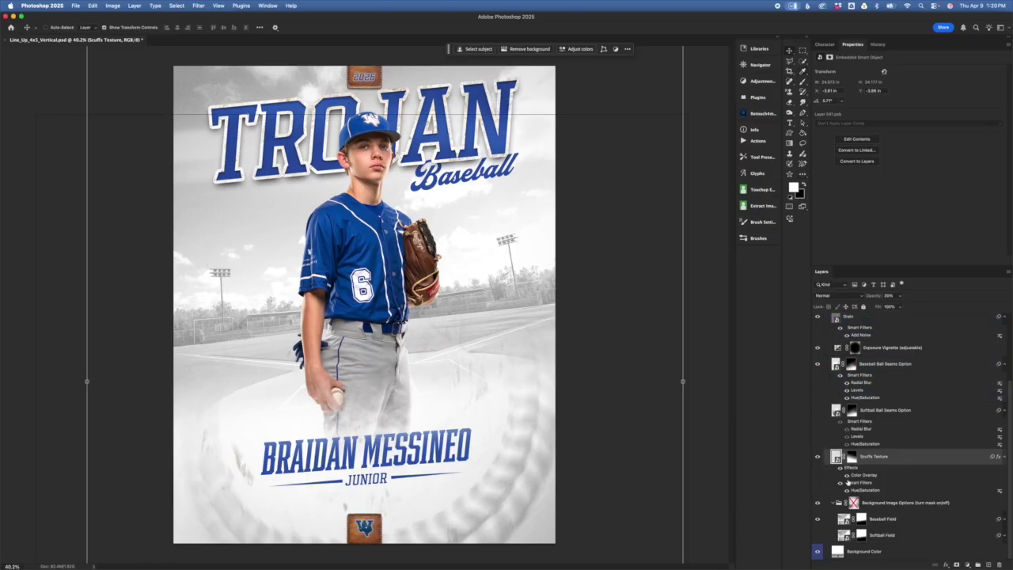
{"action": "left_click", "coordinate": [847, 475]}
- Hide the Baseball Ball Seams Option layer and show the Softball Ball Seams Option instead
{"action": "left_click", "coordinate": [244, 452]}
{"action": "left_click", "coordinate": [713, 468]}
{"action": "left_click_drag", "start_coordinate": [950, 420], "coordinate": [872, 422]}
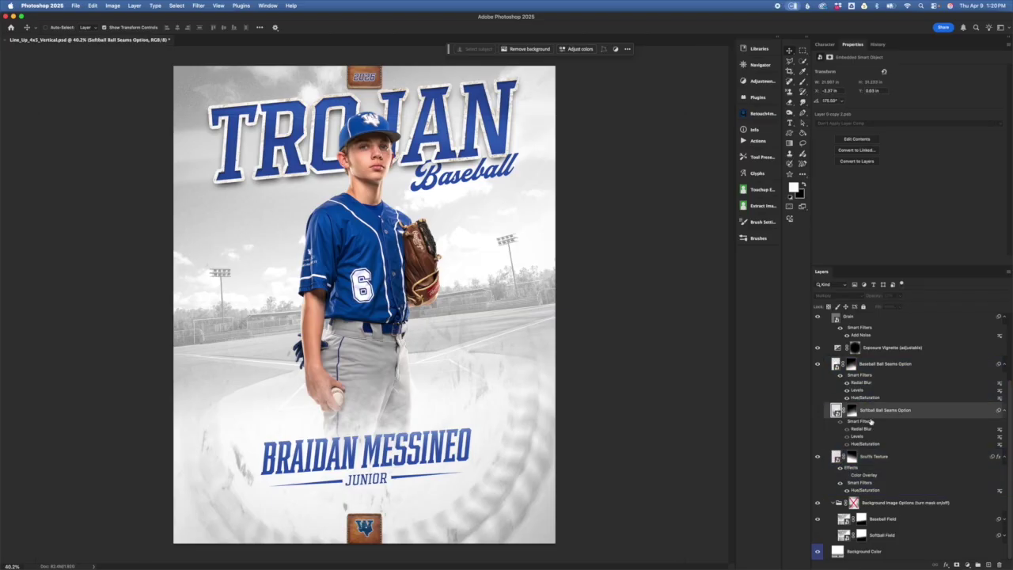
{"action": "left_click_drag", "start_coordinate": [871, 364], "coordinate": [817, 365]}
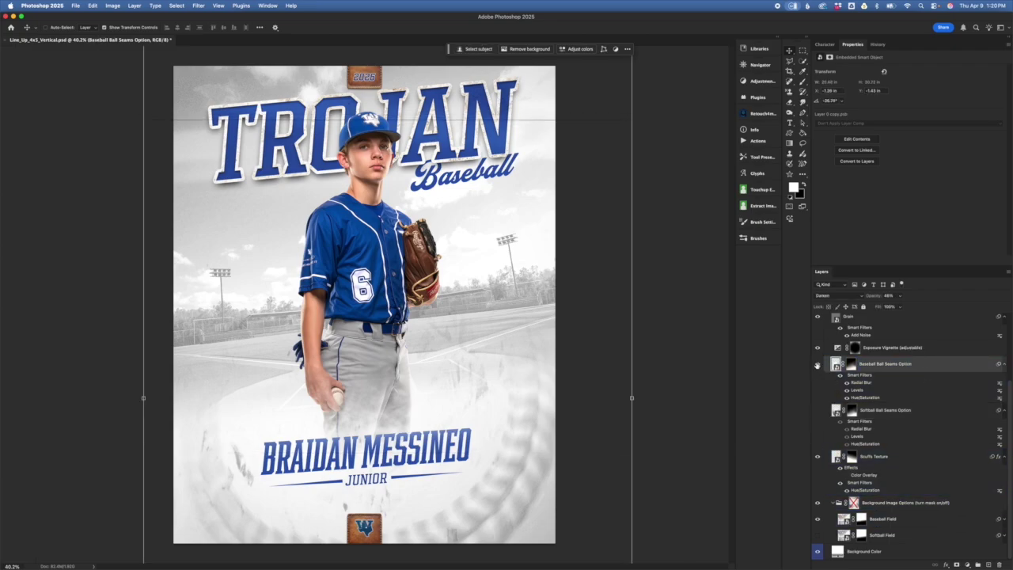
{"action": "left_click", "coordinate": [819, 364]}
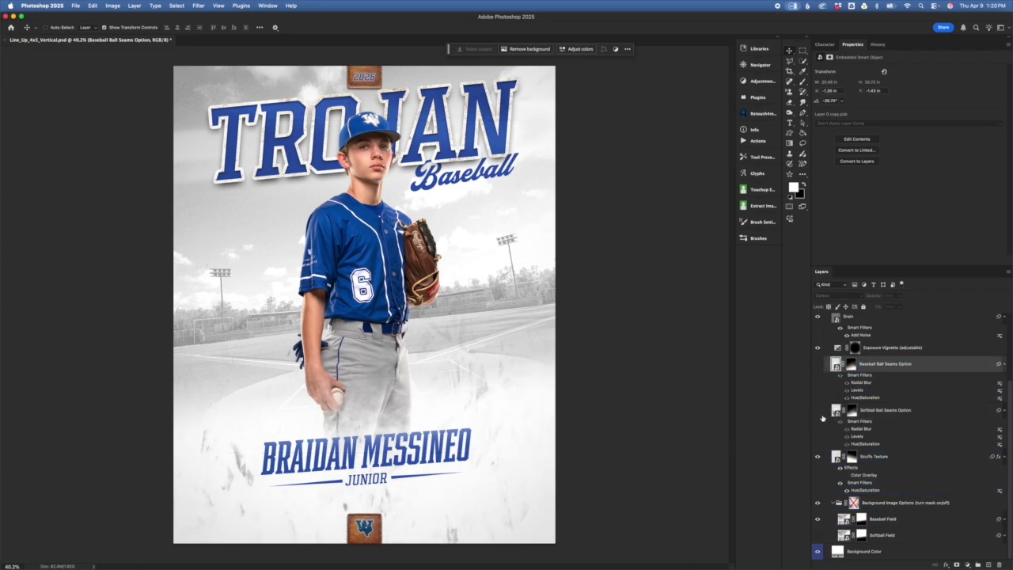
{"action": "left_click", "coordinate": [819, 411]}
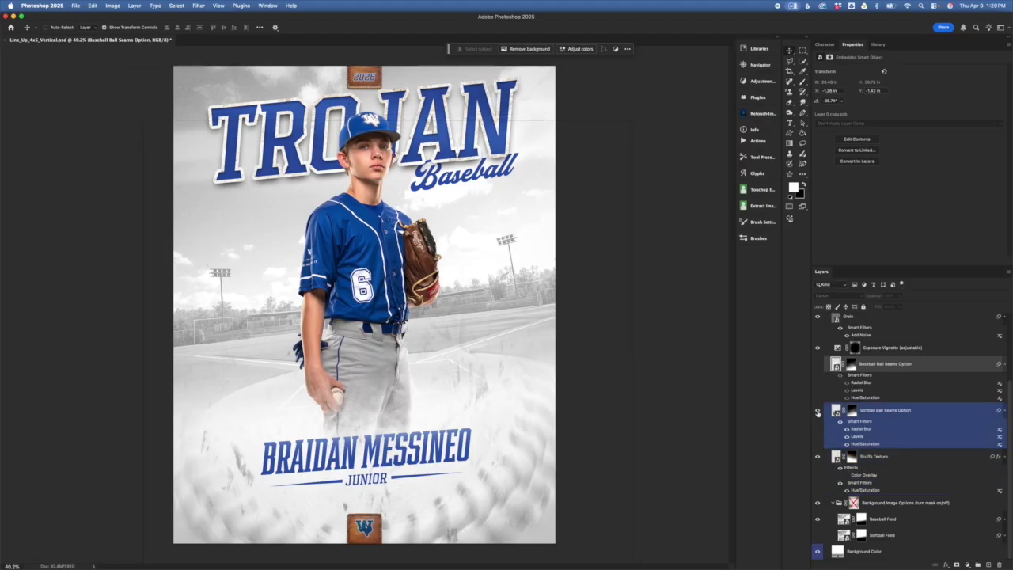
- Swap the softball seams back to the Baseball Ball Seams Option texture
{"action": "left_click", "coordinate": [819, 411]}
{"action": "left_click", "coordinate": [818, 365]}
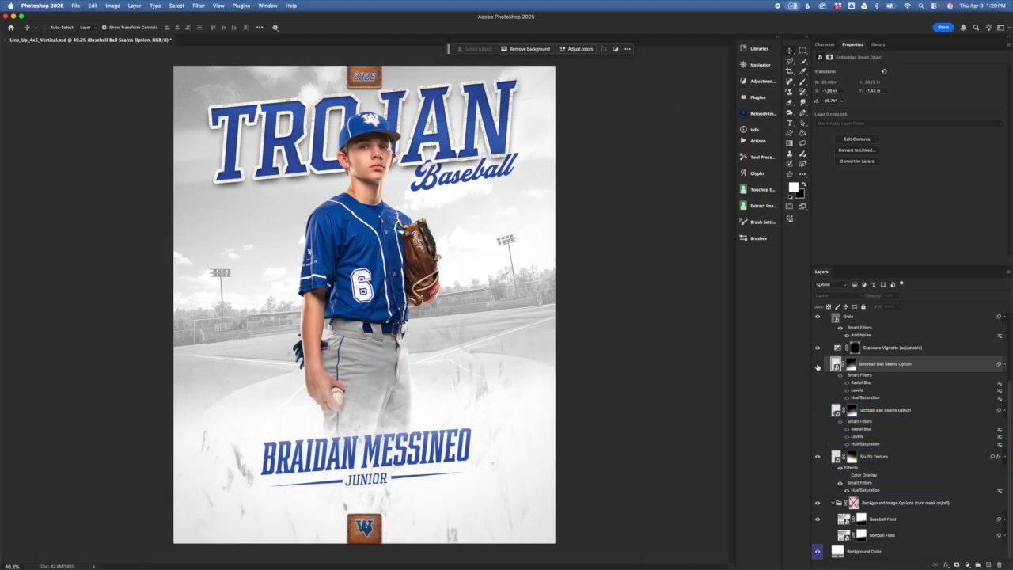
{"action": "left_click", "coordinate": [895, 348]}
{"action": "left_click", "coordinate": [935, 365]}
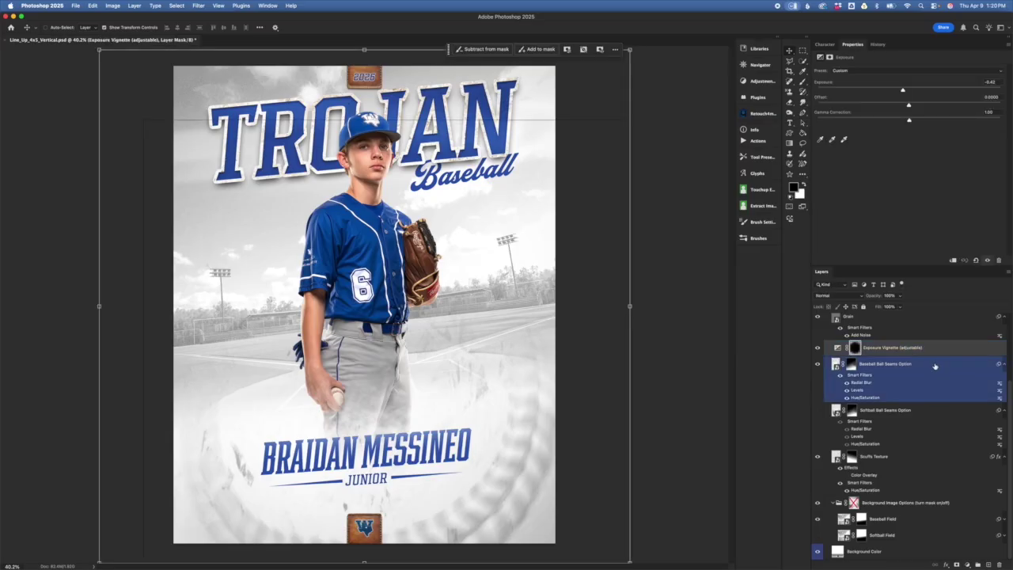
- Zoom out, compare the poster with and without the Exposure Vignette, and open its exposure settings
{"action": "key", "text": "super+minus"}
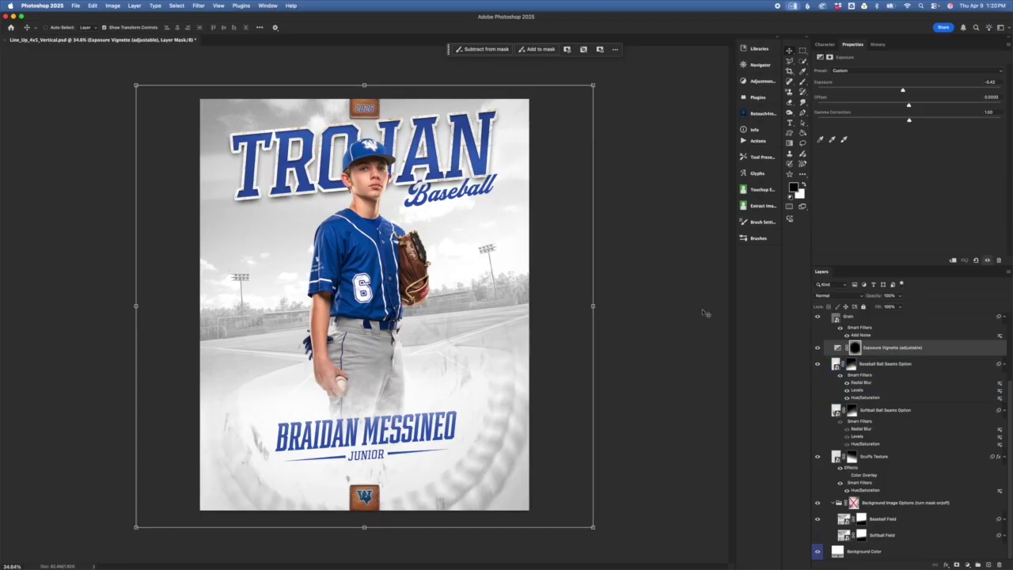
{"action": "left_click", "coordinate": [819, 349]}
{"action": "left_click", "coordinate": [824, 361]}
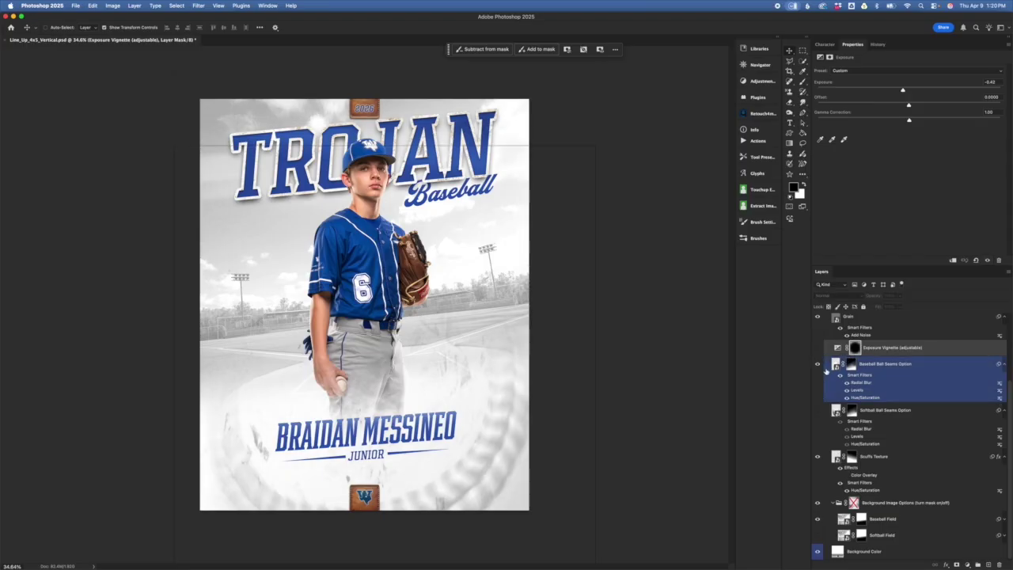
{"action": "left_click", "coordinate": [818, 348]}
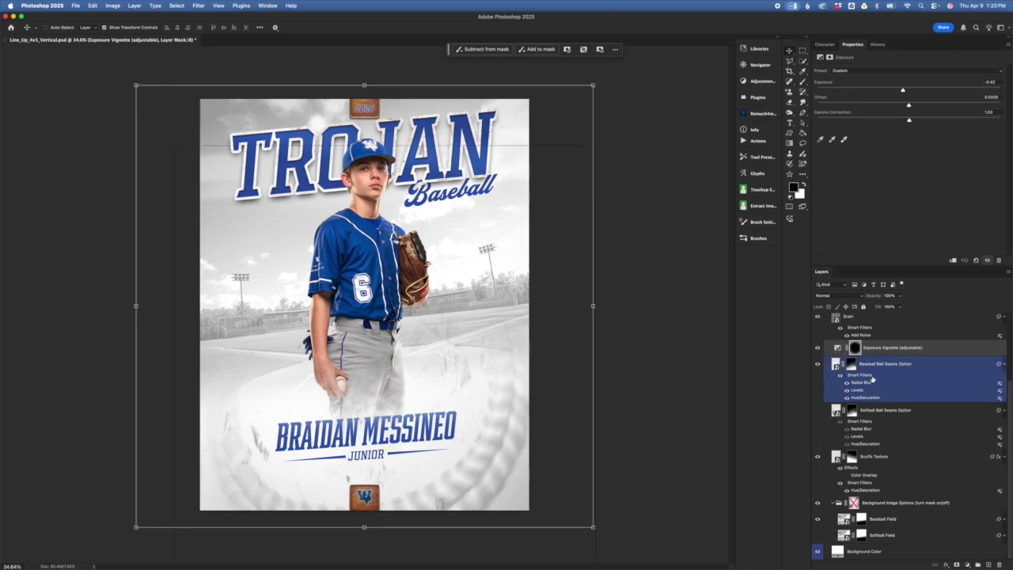
{"action": "left_click", "coordinate": [838, 353]}
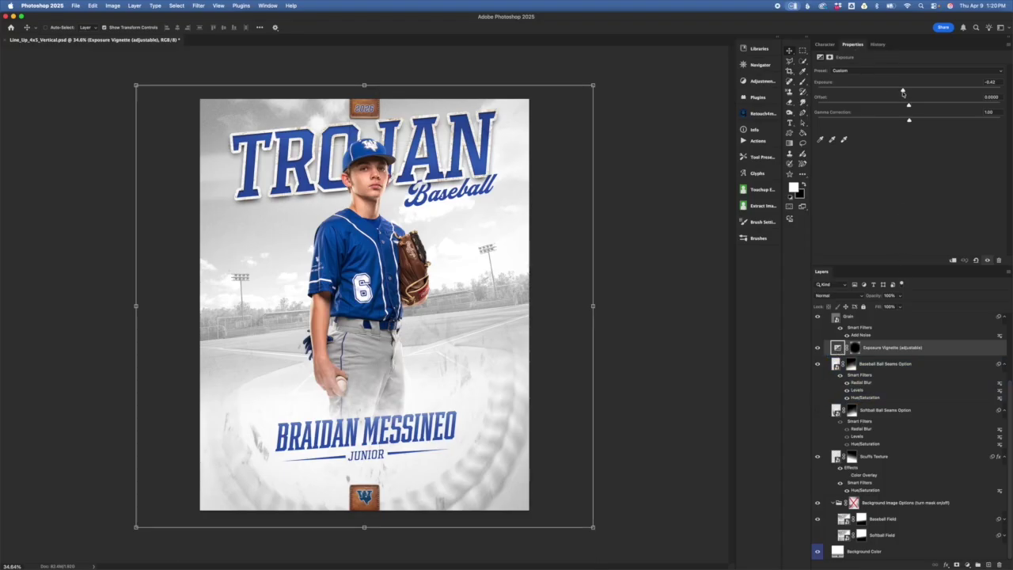
- Lower the Exposure Vignette's exposure from -0.42 to -1.01
{"action": "mouse_move", "coordinate": [902, 91]}
{"action": "left_mouse_down"}
{"action": "mouse_move", "coordinate": [820, 90]}
{"action": "mouse_move", "coordinate": [894, 89]}
{"action": "left_mouse_up"}
{"action": "left_click", "coordinate": [941, 348]}
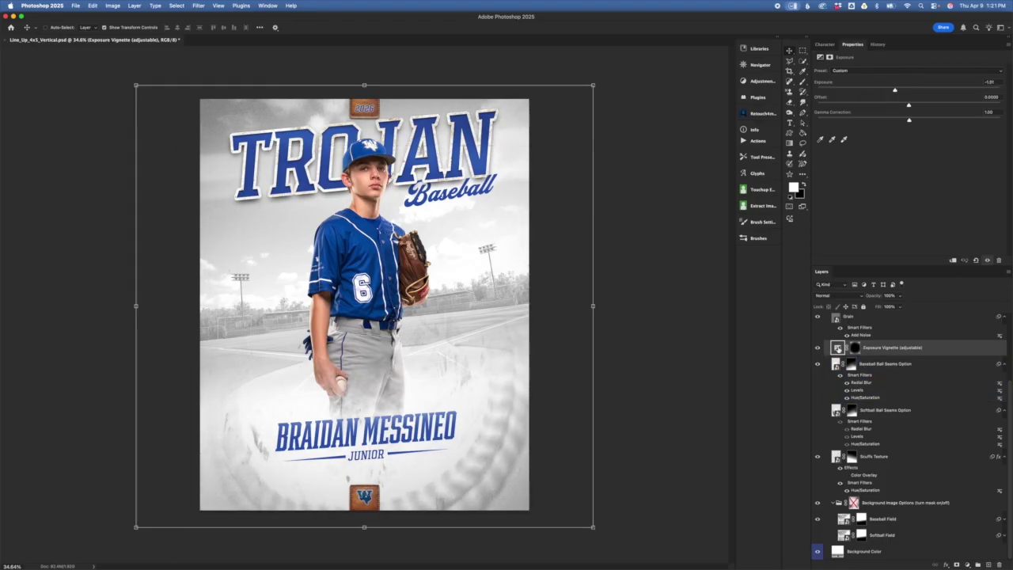
{"action": "left_click", "coordinate": [856, 349]}
{"action": "left_click", "coordinate": [839, 350]}
- Try narrowing the vignette mask and darkening further, then undo both changes
{"action": "left_click_drag", "start_coordinate": [845, 355], "coordinate": [681, 183]}
{"action": "left_click_drag", "start_coordinate": [624, 251], "coordinate": [537, 305]}
{"action": "left_click_drag", "start_coordinate": [134, 307], "coordinate": [190, 307]}
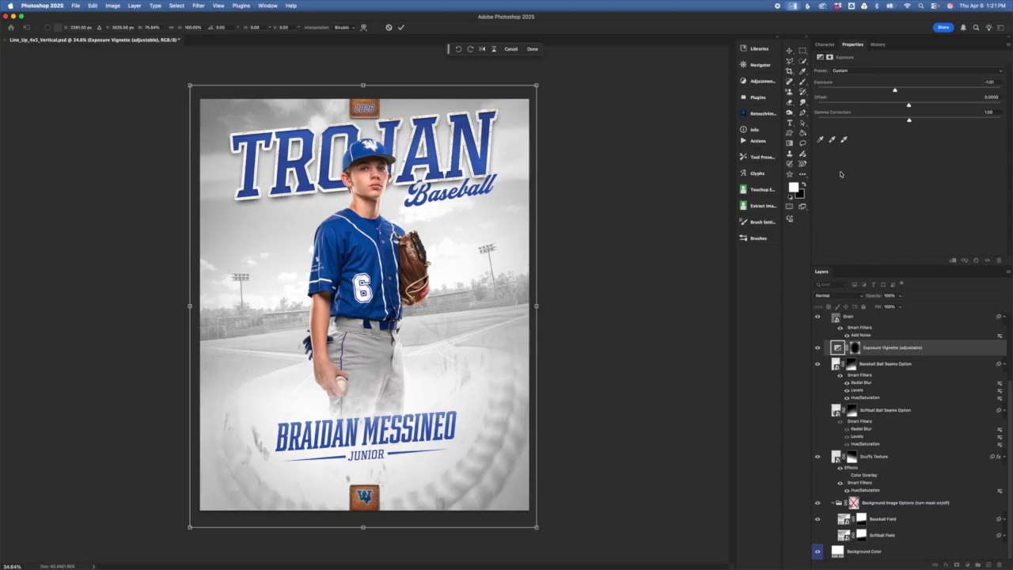
{"action": "left_click", "coordinate": [402, 27]}
{"action": "left_click_drag", "start_coordinate": [895, 92], "coordinate": [864, 90]}
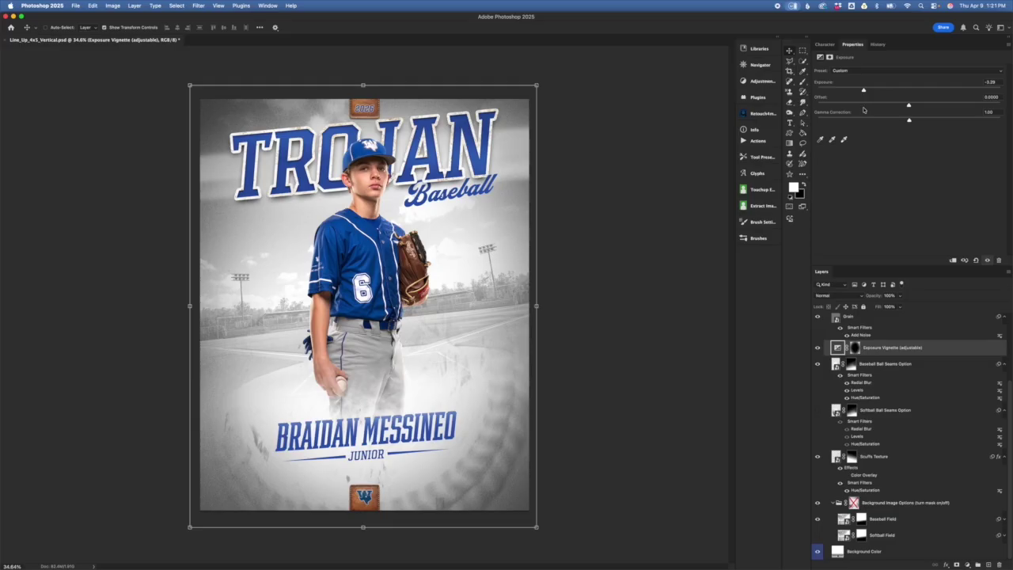
{"action": "key", "text": "super+z"}
{"action": "key", "text": "super+z"}
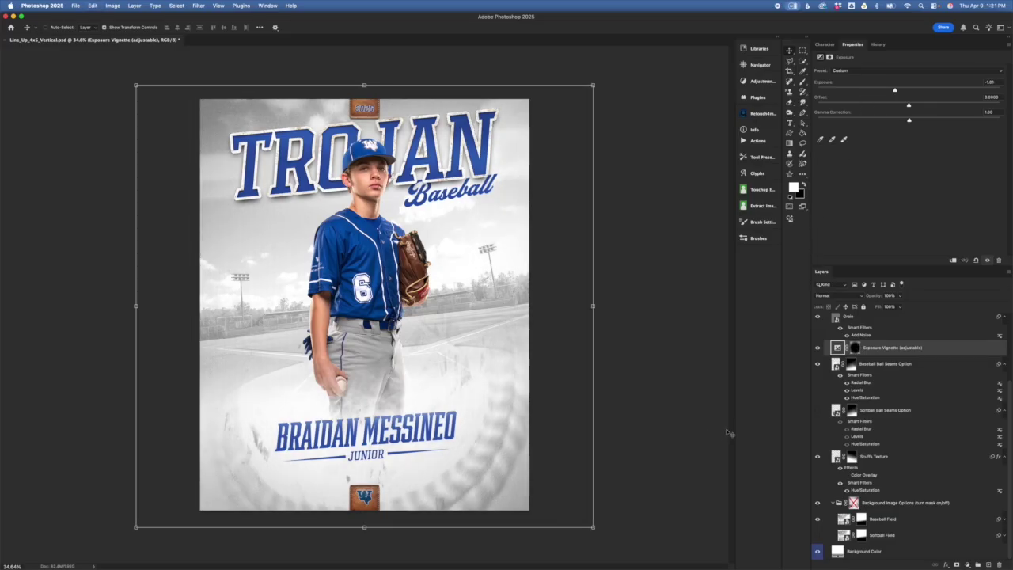
- Scroll the Layers panel to find and select the Grain layer
{"action": "scroll", "coordinate": [944, 390], "scroll_direction": "up", "scroll_amount": 3}
{"action": "left_click", "coordinate": [941, 364]}
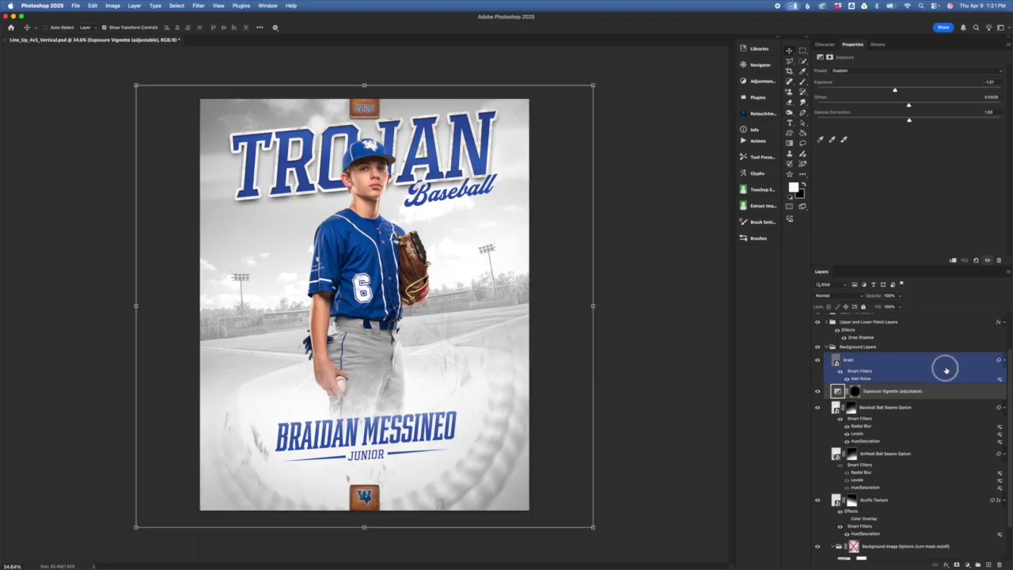
{"action": "left_click", "coordinate": [968, 435]}
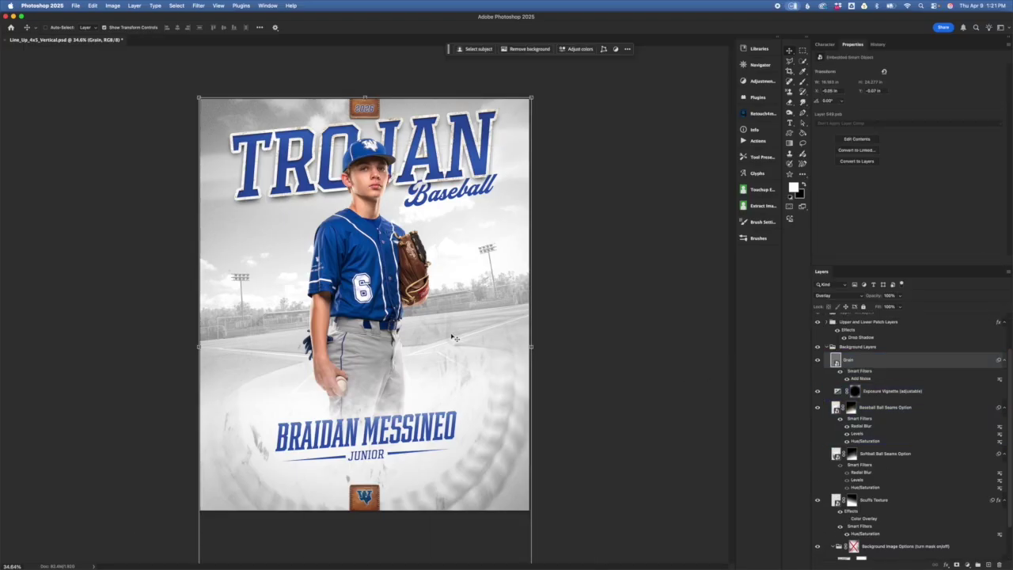
{"action": "scroll", "coordinate": [447, 337], "scroll_direction": "up", "scroll_amount": 5}
{"action": "scroll", "coordinate": [459, 402], "scroll_direction": "right", "scroll_amount": 5}
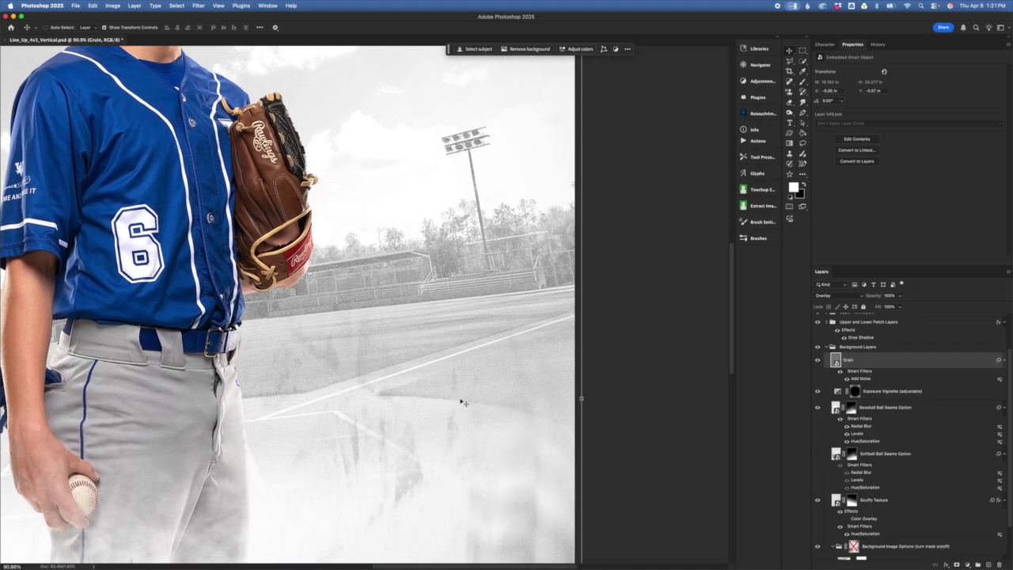
{"action": "scroll", "coordinate": [463, 403], "scroll_direction": "up", "scroll_amount": 5}
{"action": "scroll", "coordinate": [458, 409], "scroll_direction": "down", "scroll_amount": 3}
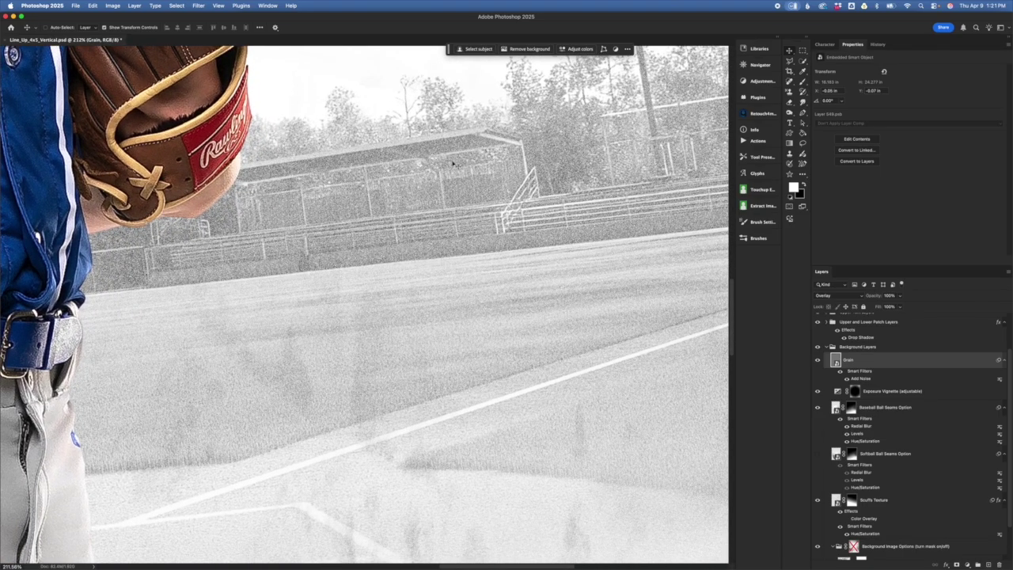
- Toggle the Grain overlay off and back on, then reopen its Add Noise settings
{"action": "left_click", "coordinate": [819, 362]}
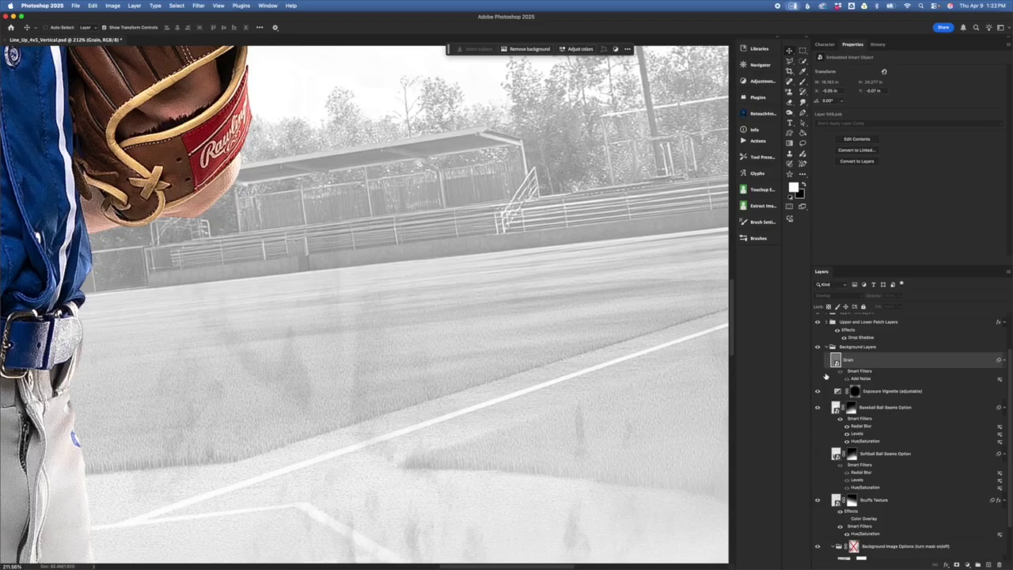
{"action": "left_click", "coordinate": [819, 362]}
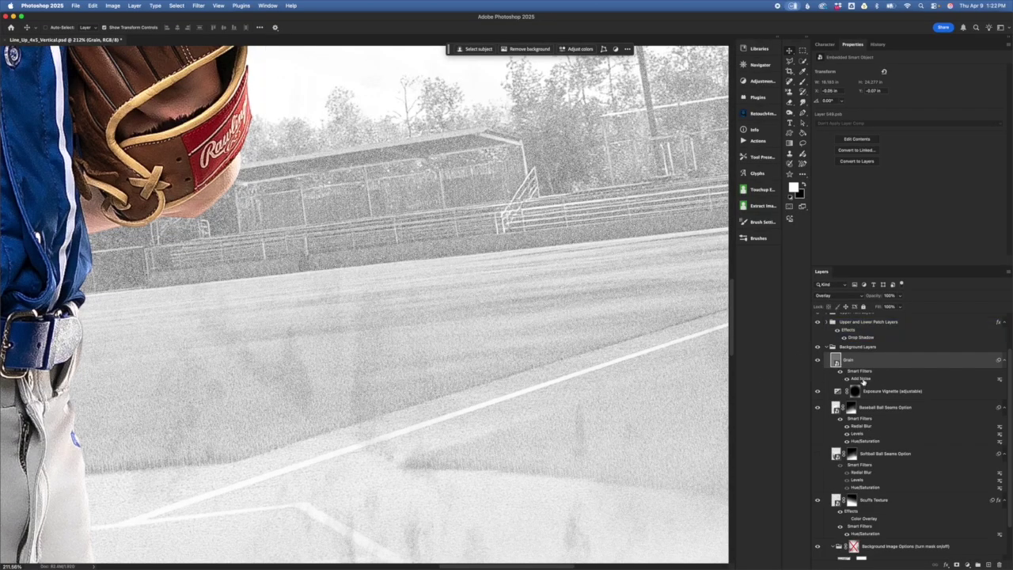
{"action": "double_click", "coordinate": [862, 379]}
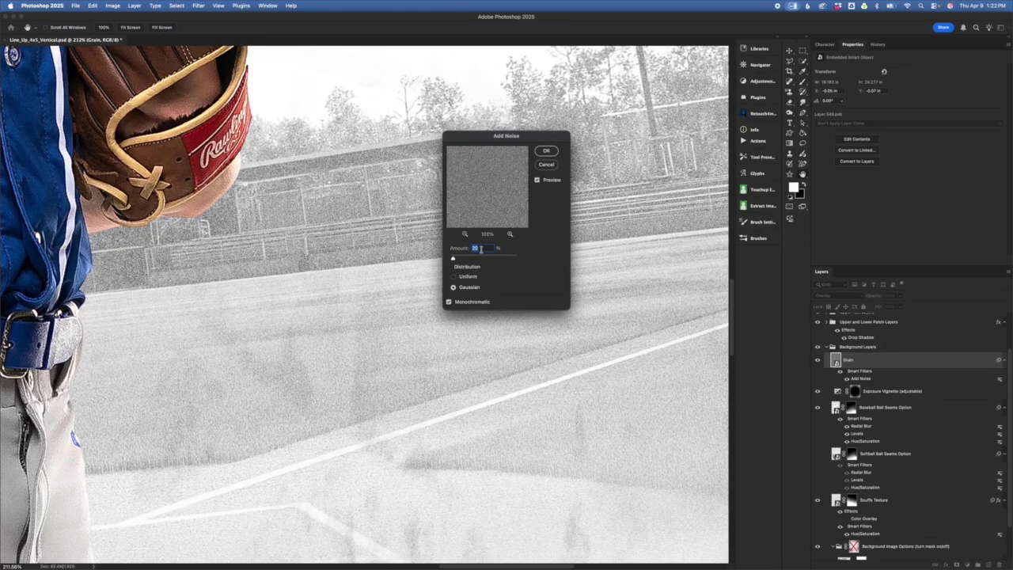
- Cancel the trial 263% Add Noise amount on the grain, then collapse the Background Layers group
{"action": "left_click_drag", "start_coordinate": [489, 260], "coordinate": [494, 258]}
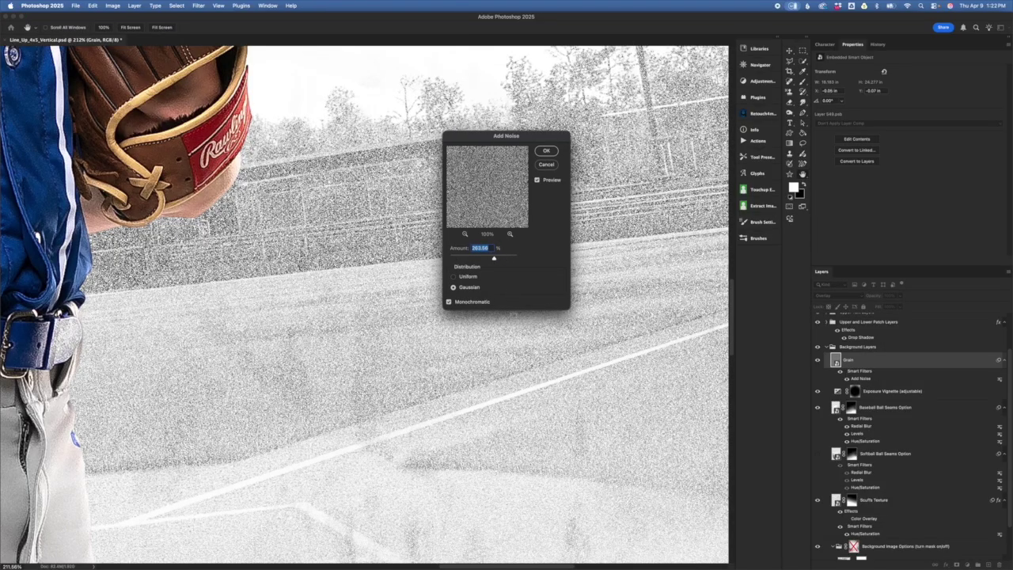
{"action": "left_click", "coordinate": [554, 168]}
{"action": "left_click", "coordinate": [864, 348]}
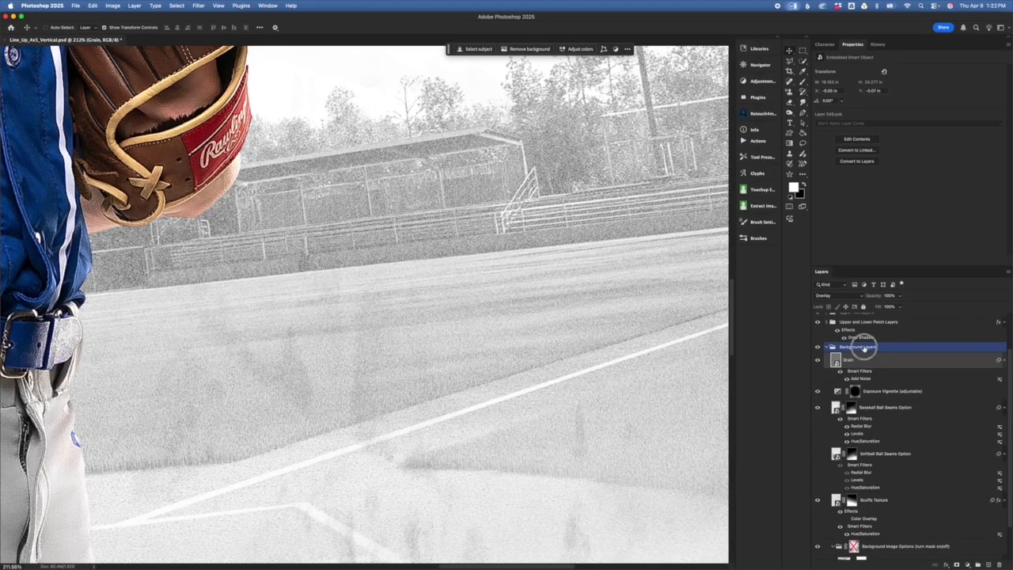
{"action": "left_click", "coordinate": [836, 361]}
{"action": "left_click", "coordinate": [833, 349]}
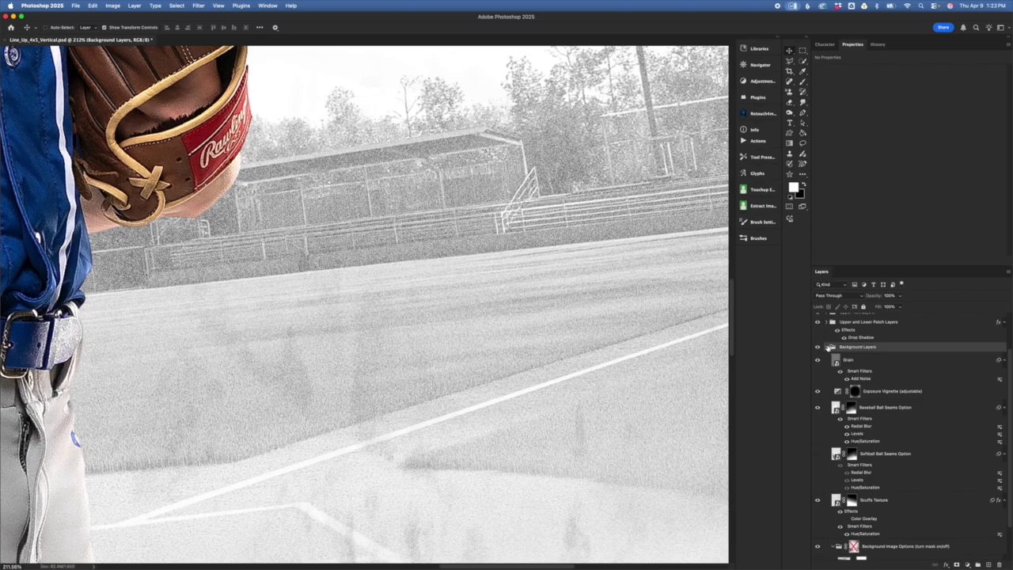
{"action": "left_click", "coordinate": [837, 362]}
{"action": "left_click", "coordinate": [858, 417]}
{"action": "left_click", "coordinate": [827, 347]}
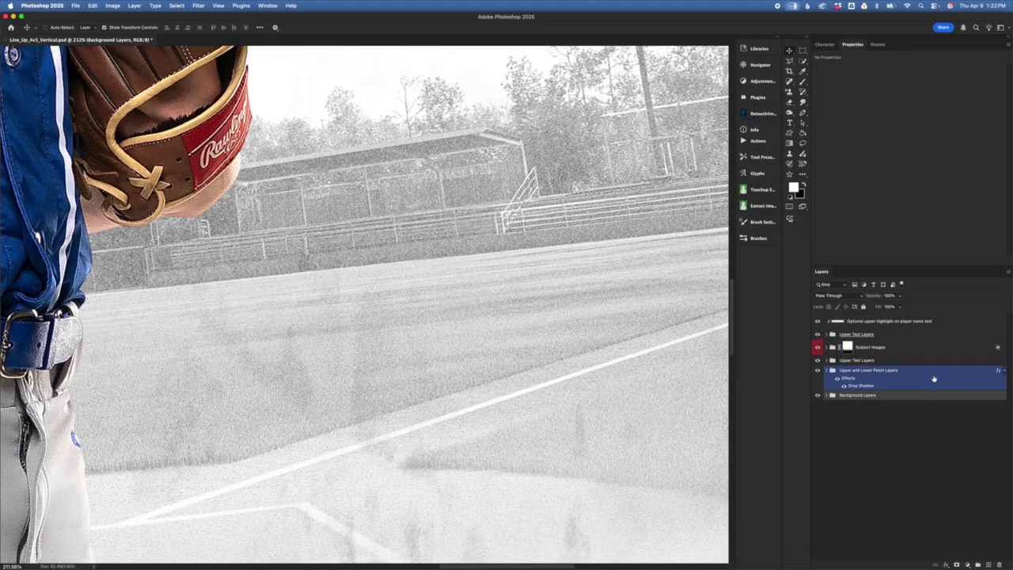
- Toggle the Upper and Lower Patch Layers group's visibility off and on, then expand it to list its layers
{"action": "scroll", "coordinate": [516, 369], "scroll_direction": "down", "scroll_amount": 6}
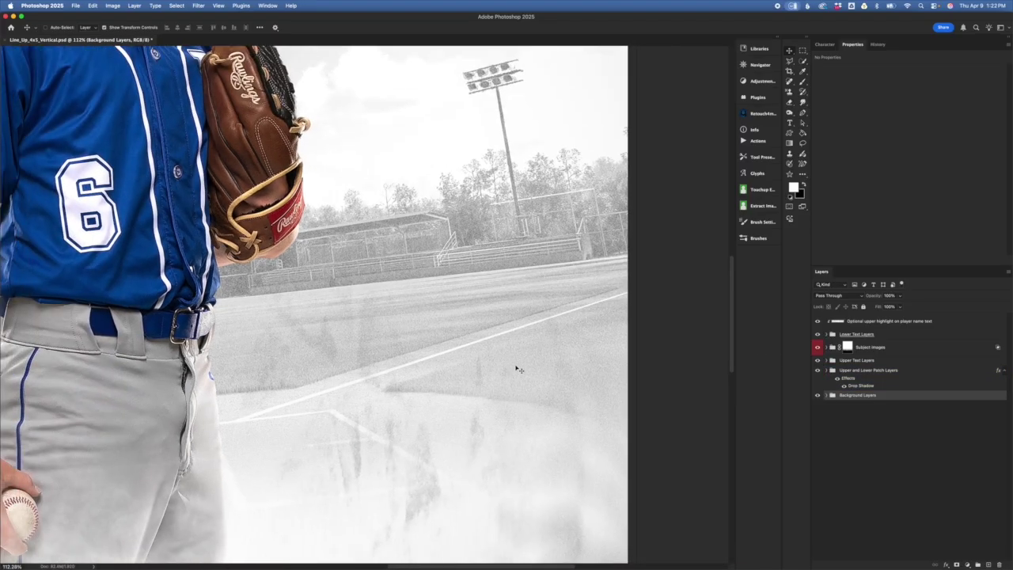
{"action": "scroll", "coordinate": [516, 369], "scroll_direction": "down", "scroll_amount": 5}
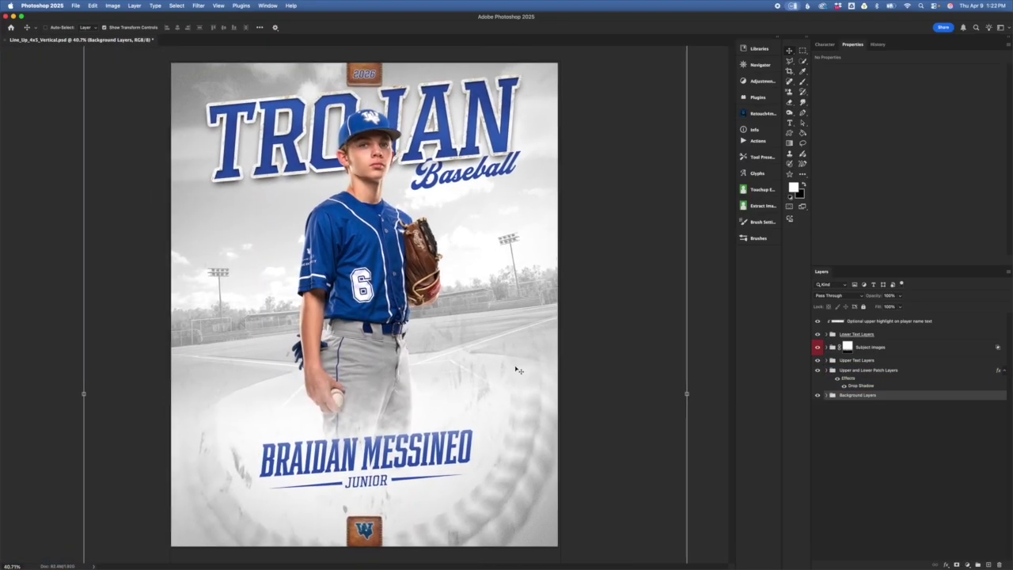
{"action": "left_click", "coordinate": [888, 376]}
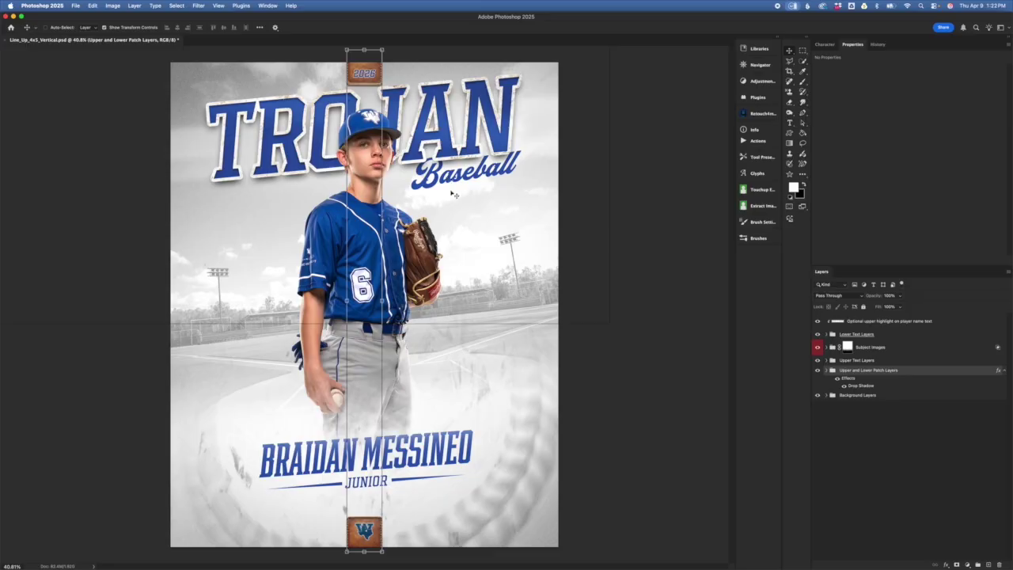
{"action": "left_click", "coordinate": [818, 371]}
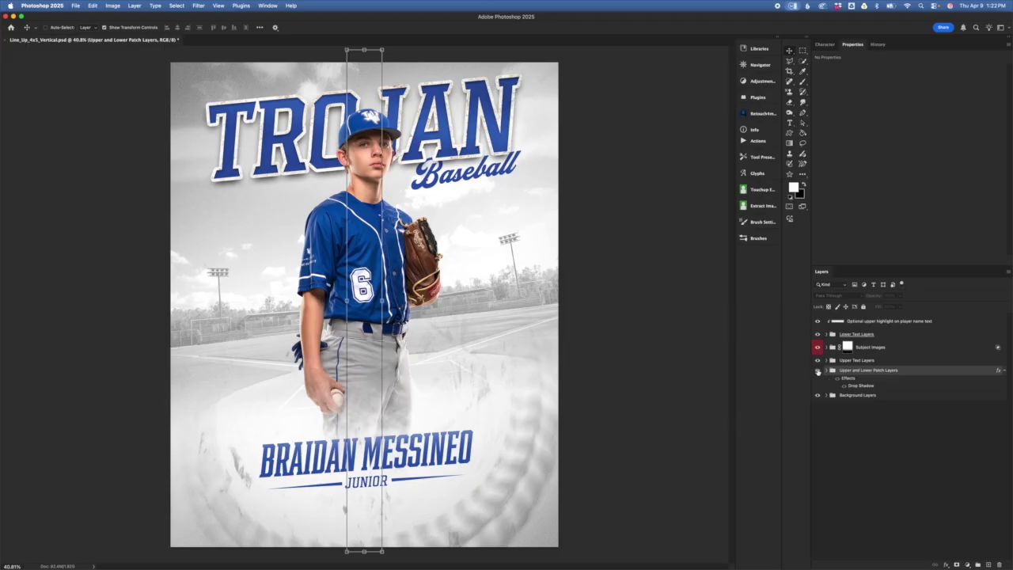
{"action": "left_click", "coordinate": [818, 371]}
{"action": "left_click_drag", "start_coordinate": [864, 389], "coordinate": [868, 393]}
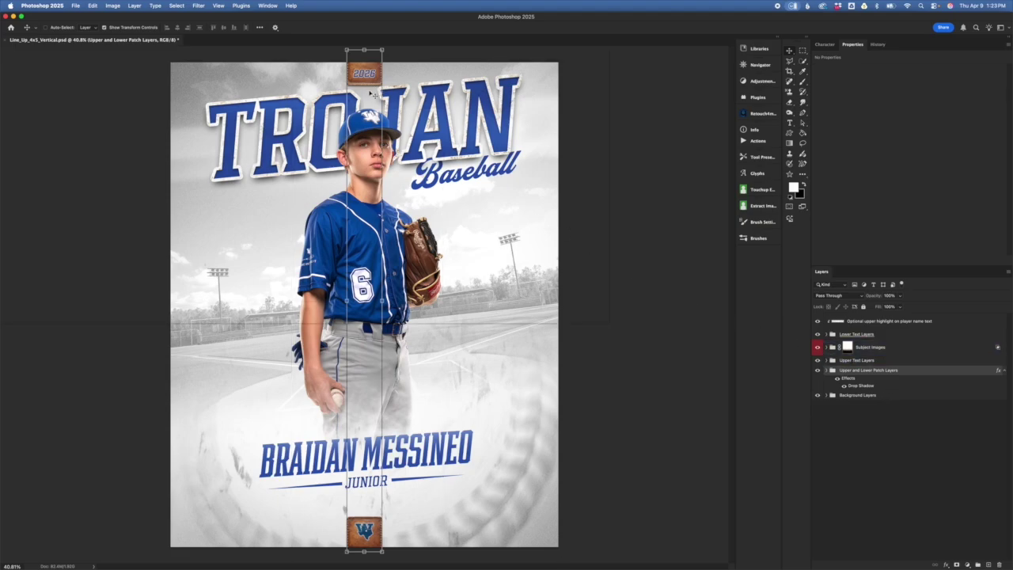
{"action": "left_click", "coordinate": [826, 371]}
{"action": "left_click", "coordinate": [875, 398]}
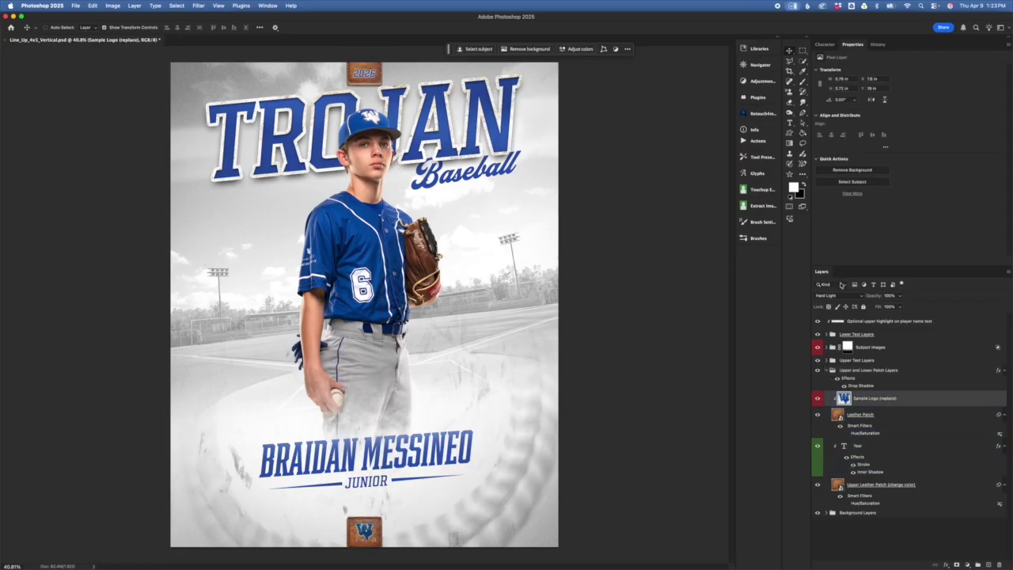
{"action": "left_click", "coordinate": [871, 418]}
{"action": "left_click", "coordinate": [910, 455]}
{"action": "left_click", "coordinate": [895, 400]}
{"action": "left_click", "coordinate": [871, 447]}
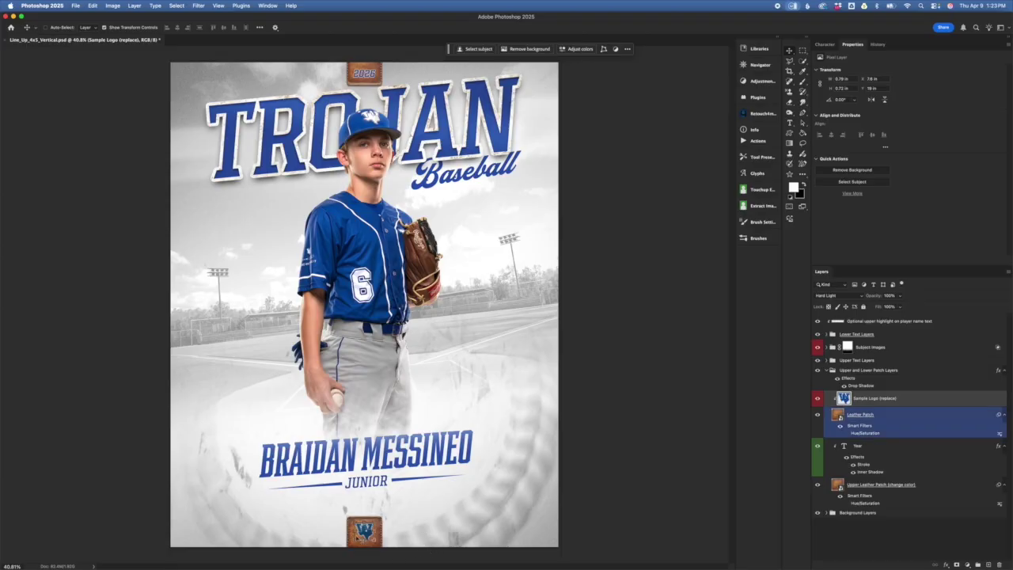
{"action": "scroll", "coordinate": [365, 538], "scroll_direction": "up", "scroll_amount": 5}
{"action": "scroll", "coordinate": [374, 546], "scroll_direction": "down", "scroll_amount": 10}
{"action": "scroll", "coordinate": [377, 547], "scroll_direction": "up", "scroll_amount": 2}
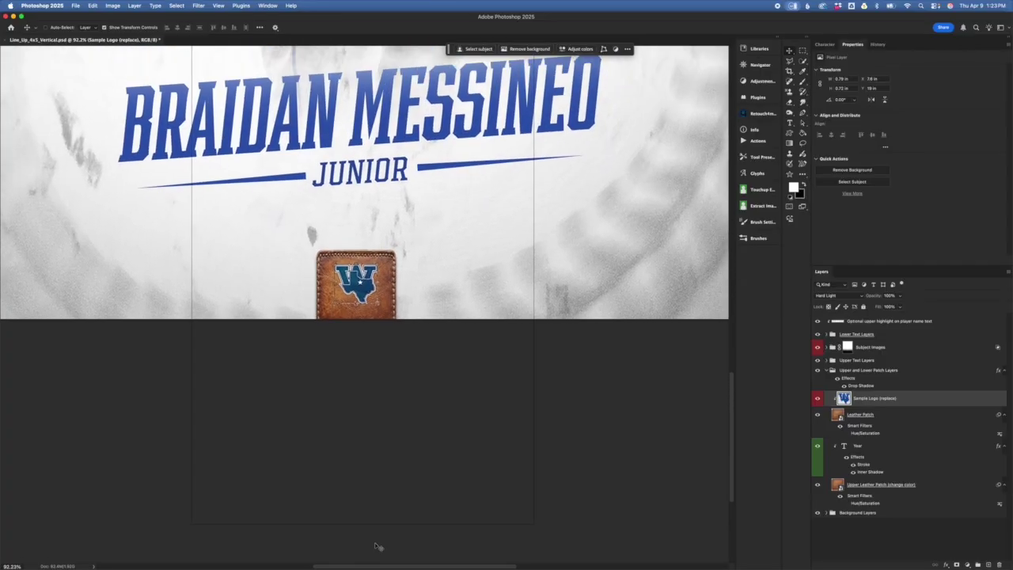
{"action": "scroll", "coordinate": [390, 525], "scroll_direction": "up", "scroll_amount": 1}
{"action": "scroll", "coordinate": [394, 525], "scroll_direction": "up", "scroll_amount": 2}
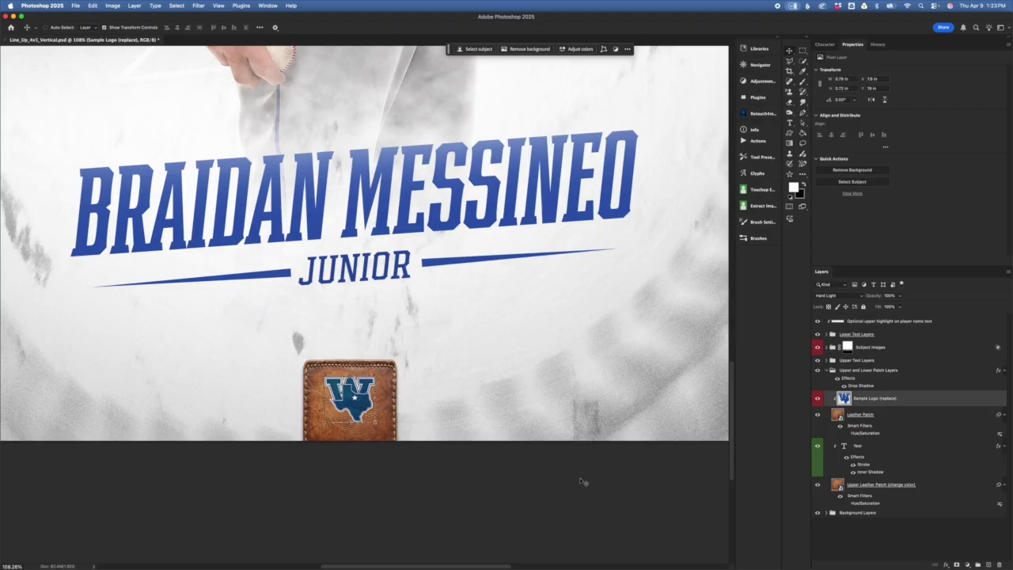
{"action": "left_click", "coordinate": [406, 166]}
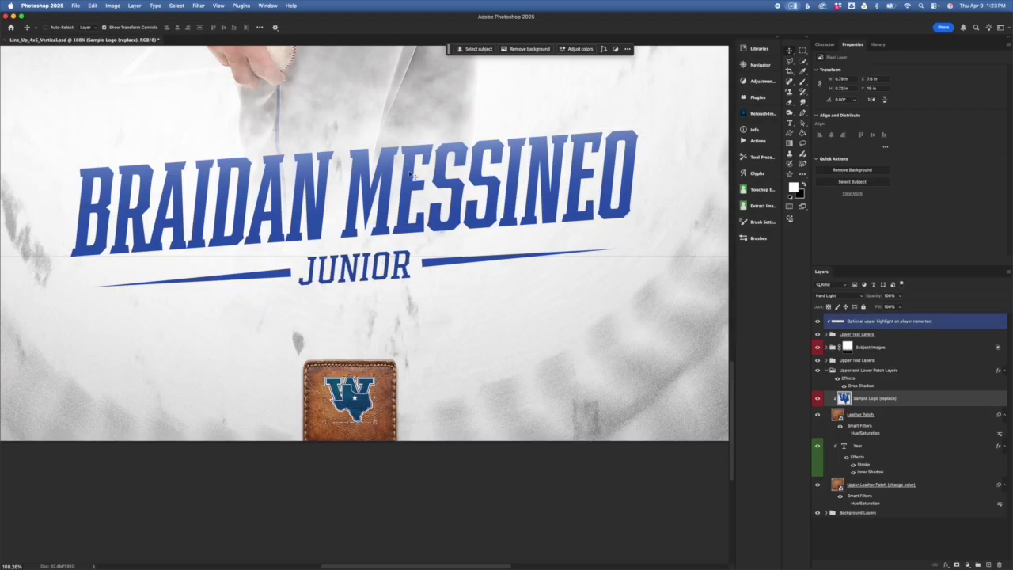
{"action": "left_click", "coordinate": [713, 509]}
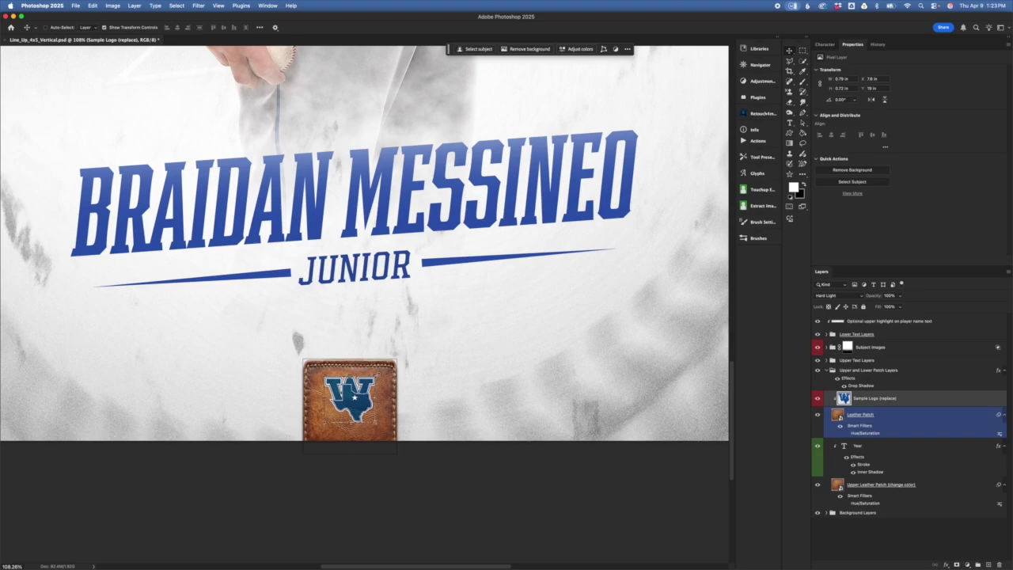
{"action": "key", "text": "super+t"}
{"action": "mouse_move", "coordinate": [377, 374]}
{"action": "left_mouse_down"}
{"action": "mouse_move", "coordinate": [414, 341]}
{"action": "mouse_move", "coordinate": [390, 372]}
{"action": "left_mouse_up"}
{"action": "key", "text": "super+z"}
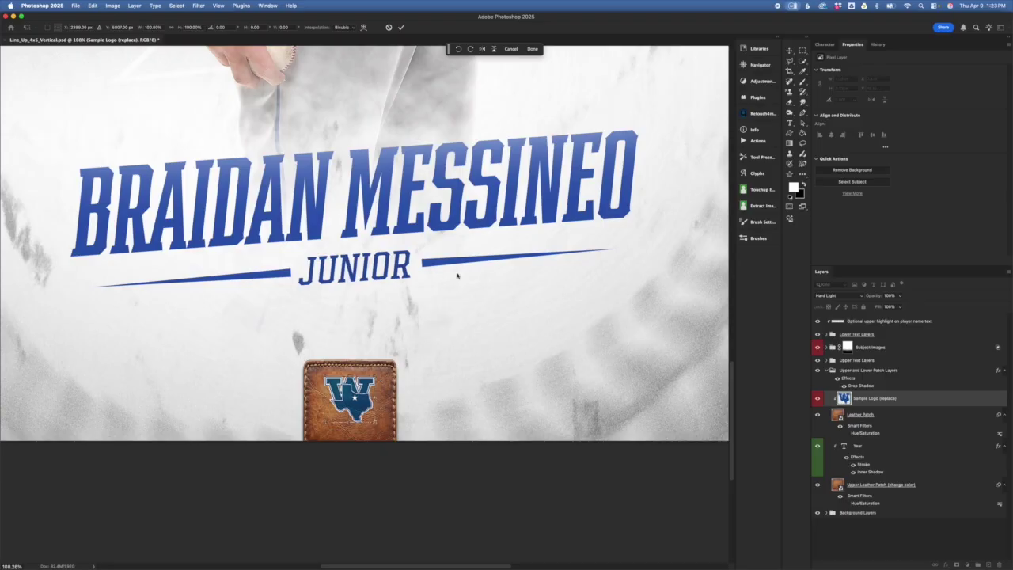
{"action": "key", "text": "Return"}
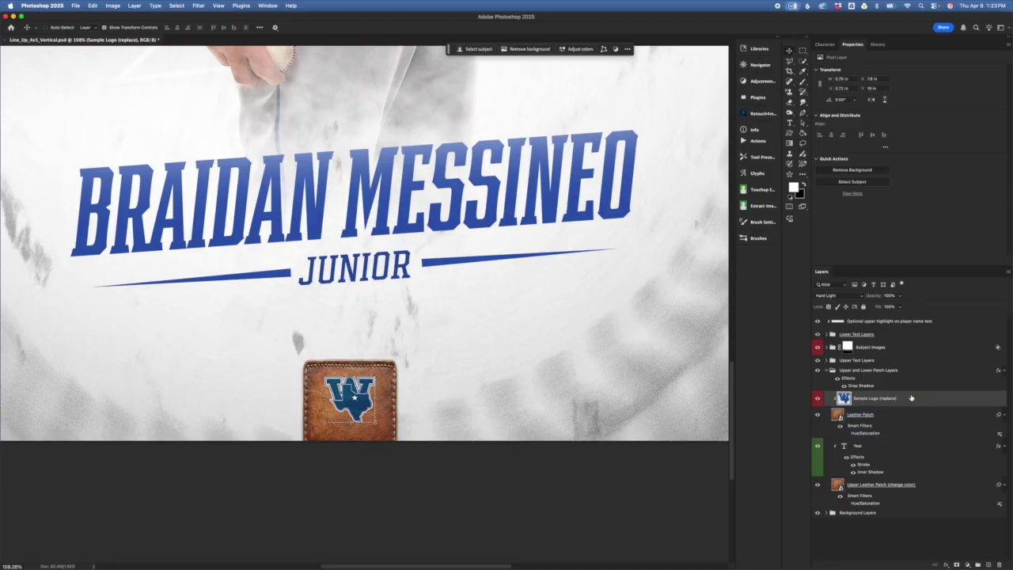
{"action": "left_click", "coordinate": [389, 420], "text": "super"}
{"action": "key", "text": "super+equal"}
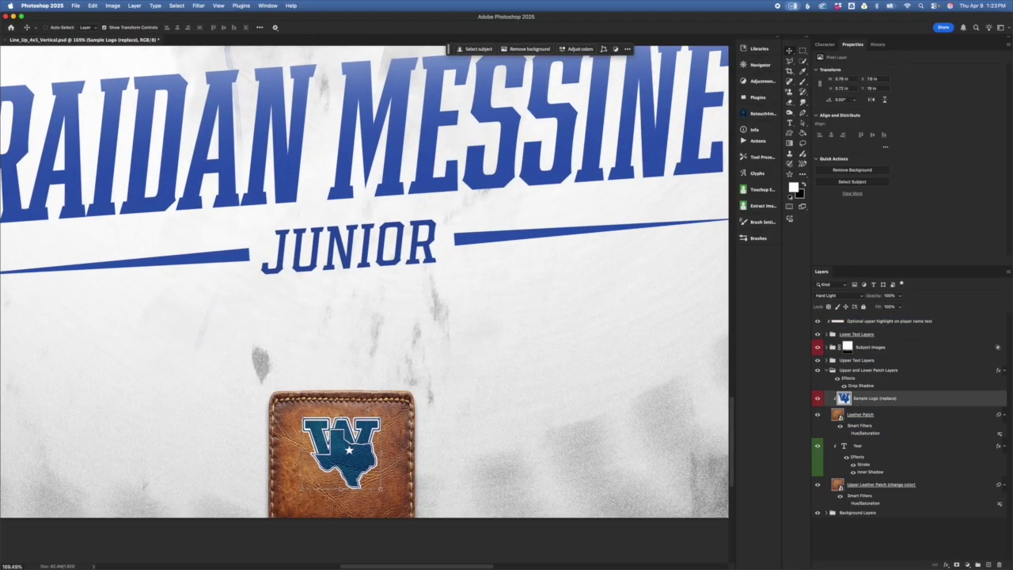
{"action": "scroll", "coordinate": [374, 418], "scroll_direction": "down", "scroll_amount": 3}
{"action": "scroll", "coordinate": [374, 418], "scroll_direction": "up", "scroll_amount": 3}
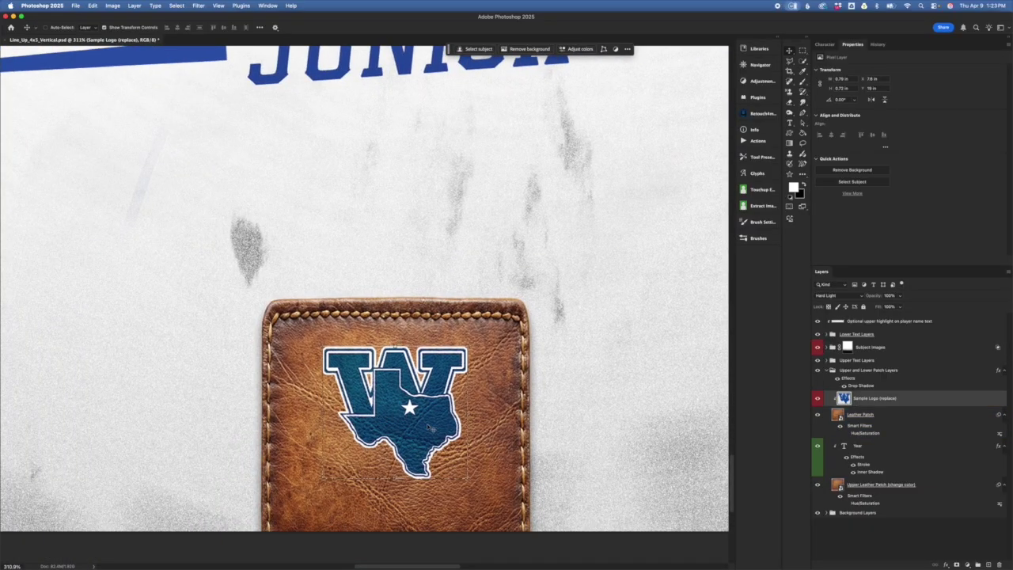
{"action": "scroll", "coordinate": [407, 385], "scroll_direction": "up", "scroll_amount": 2}
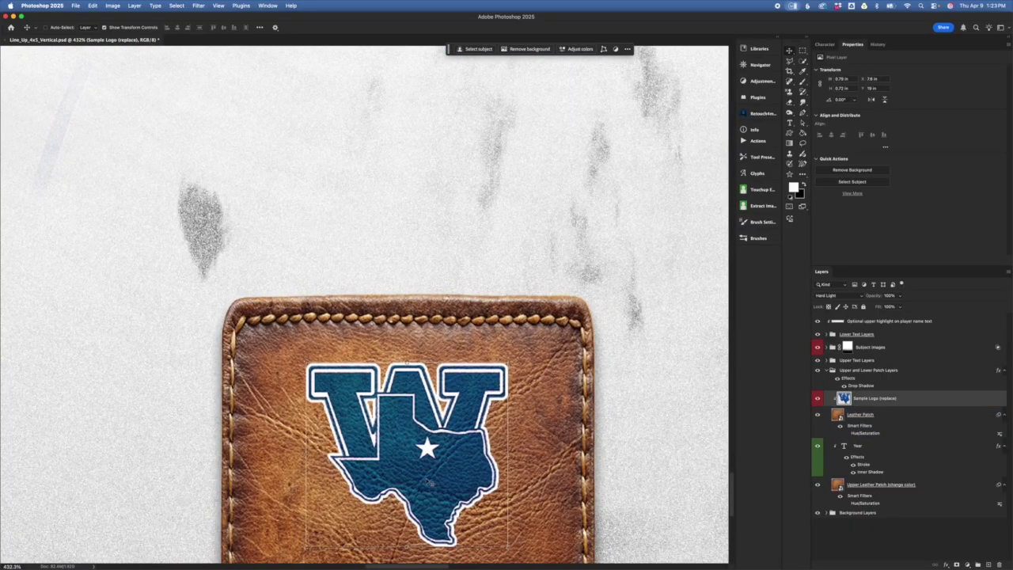
{"action": "left_click", "coordinate": [828, 295]}
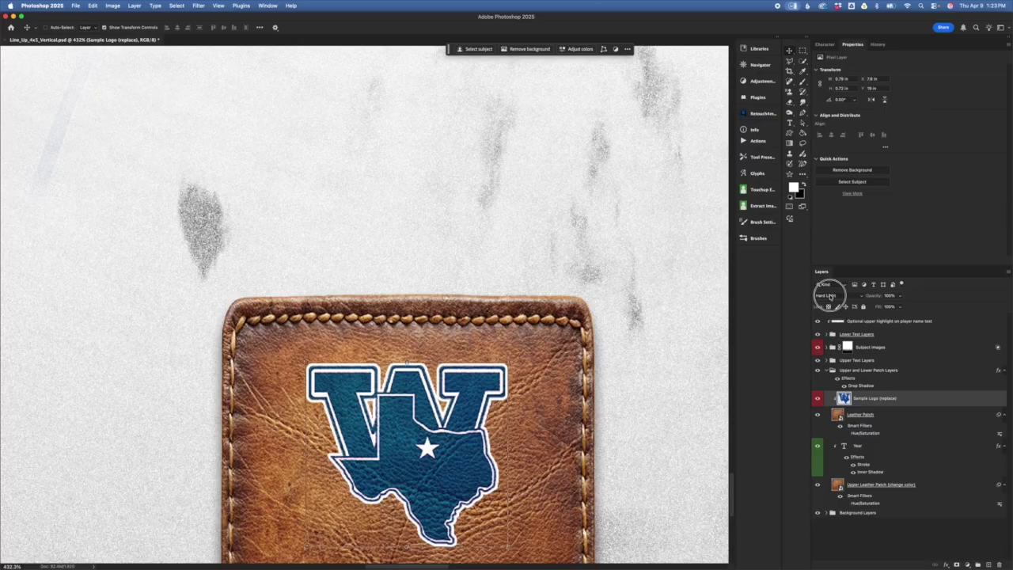
- Switch the Sample Logo layer's blend mode to Normal
{"action": "left_click", "coordinate": [831, 152]}
{"action": "left_click", "coordinate": [858, 452]}
{"action": "left_click", "coordinate": [862, 420]}
{"action": "scroll", "coordinate": [579, 476], "scroll_direction": "down", "scroll_amount": 1}
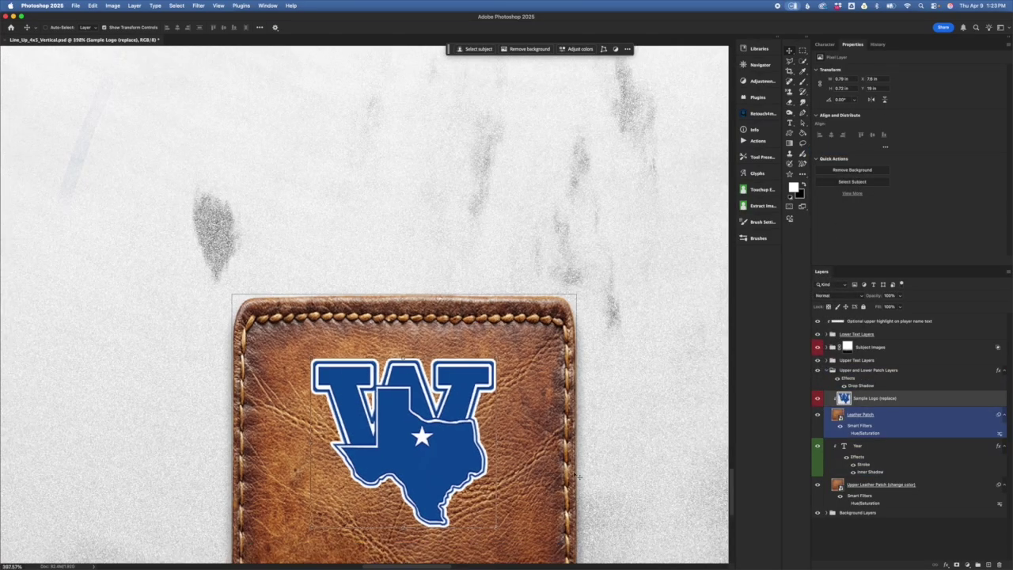
{"action": "scroll", "coordinate": [579, 476], "scroll_direction": "down", "scroll_amount": 10}
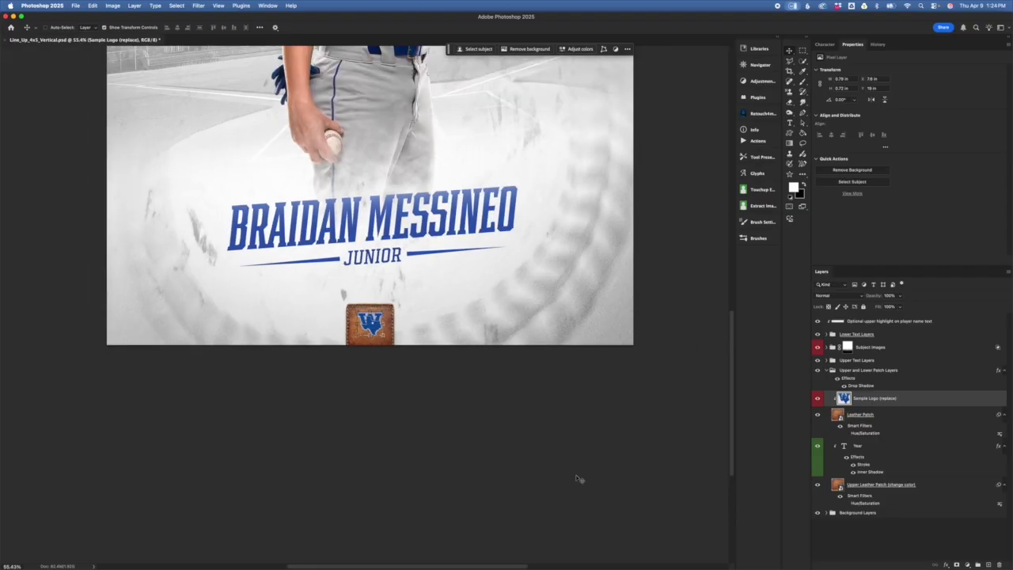
- Return the logo to Hard Light blend mode and select the Leather Patch layer
{"action": "left_click", "coordinate": [836, 296]}
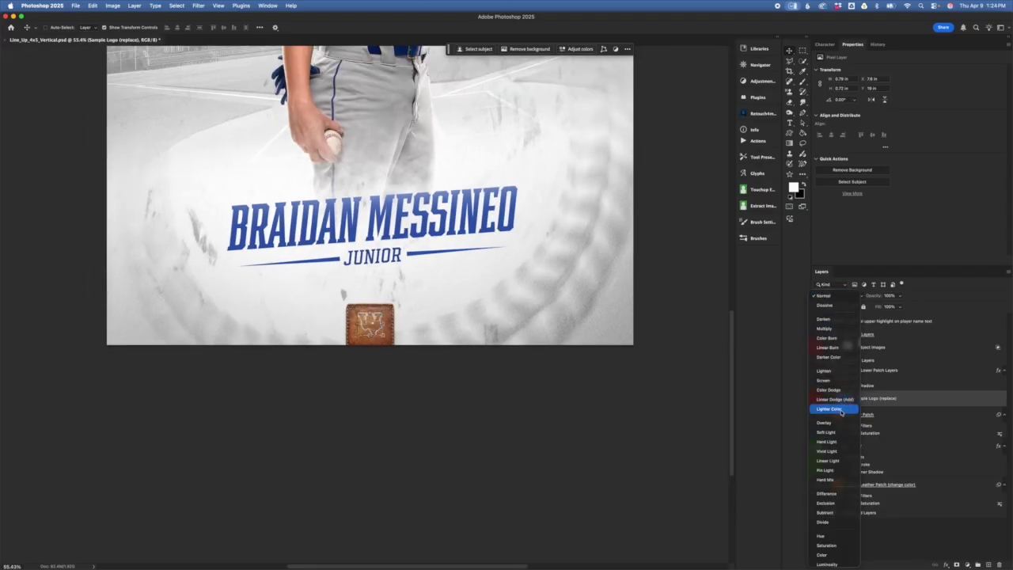
{"action": "left_click", "coordinate": [826, 442]}
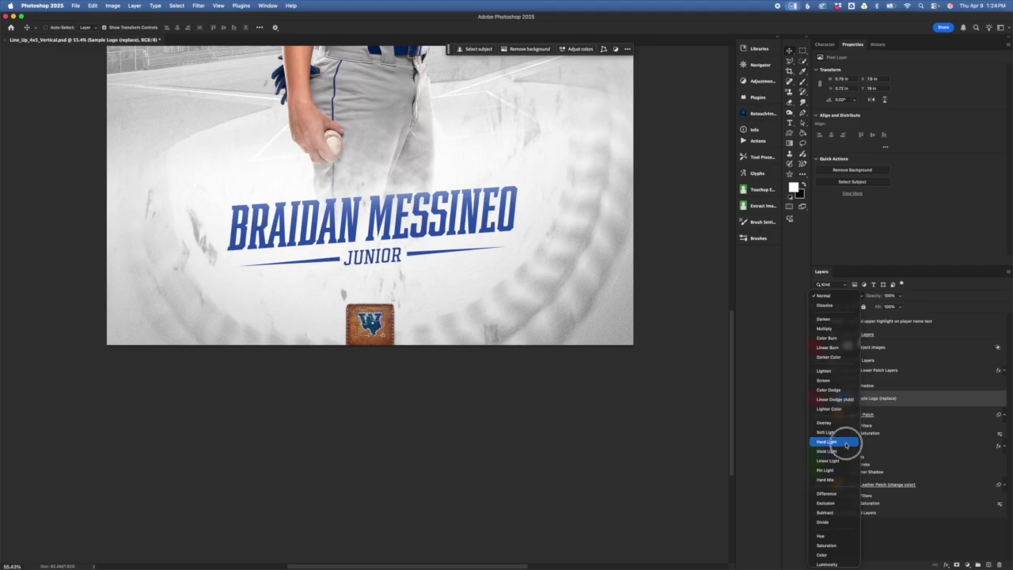
{"action": "left_click", "coordinate": [840, 417]}
{"action": "scroll", "coordinate": [365, 303], "scroll_direction": "up", "scroll_amount": 5}
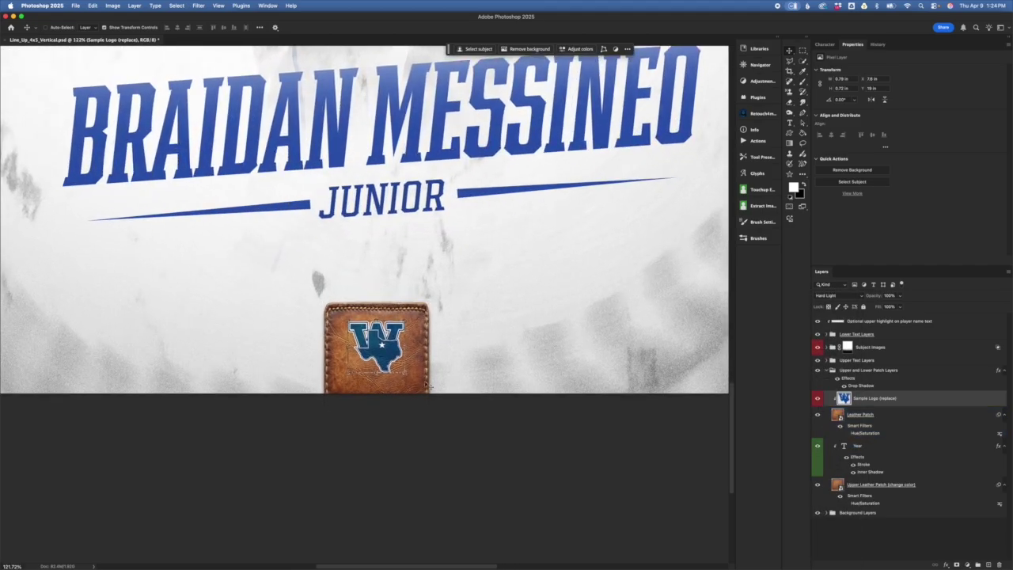
{"action": "left_click", "coordinate": [911, 448]}
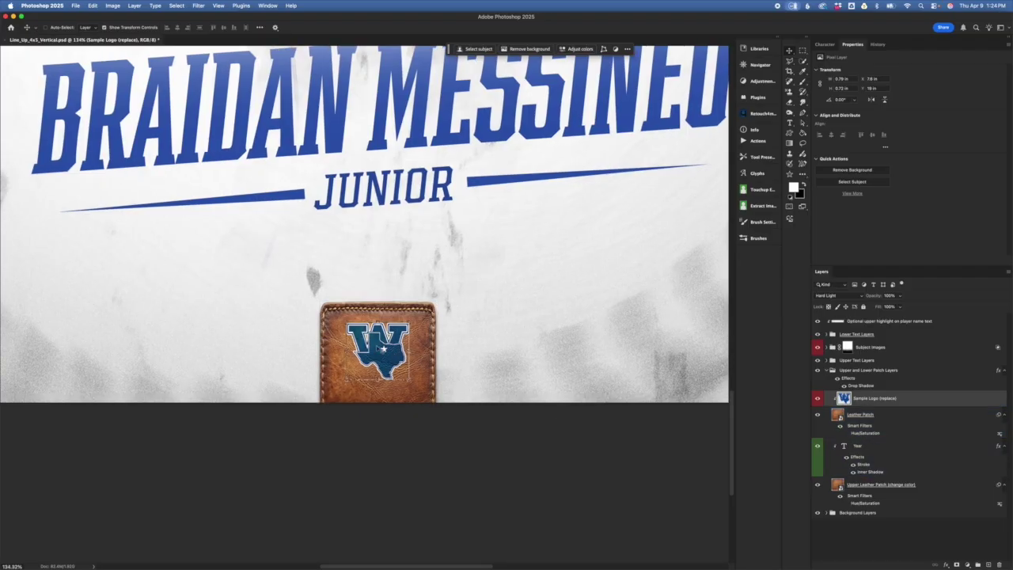
{"action": "scroll", "coordinate": [642, 386], "scroll_direction": "up", "scroll_amount": 3}
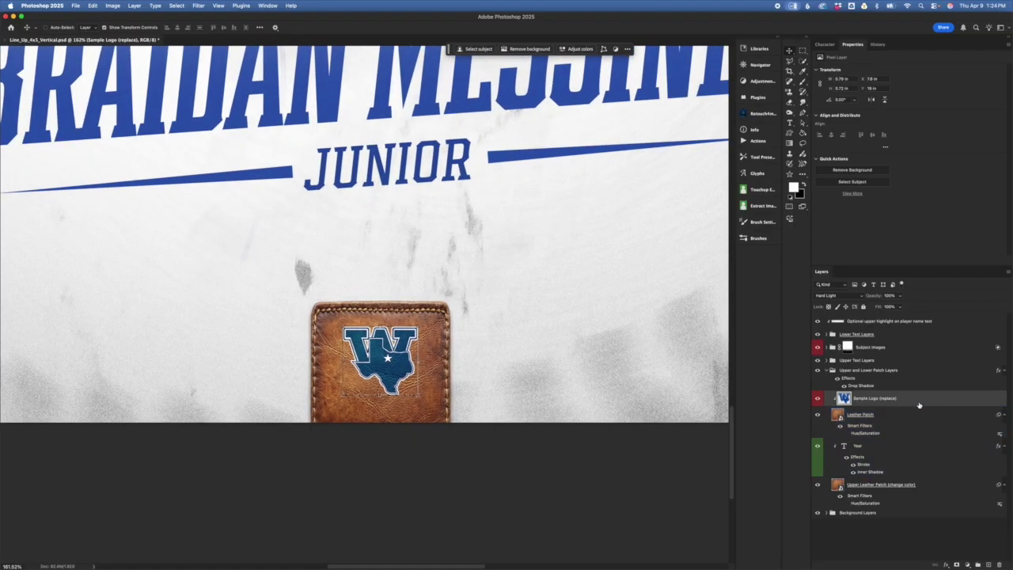
{"action": "left_click", "coordinate": [906, 418]}
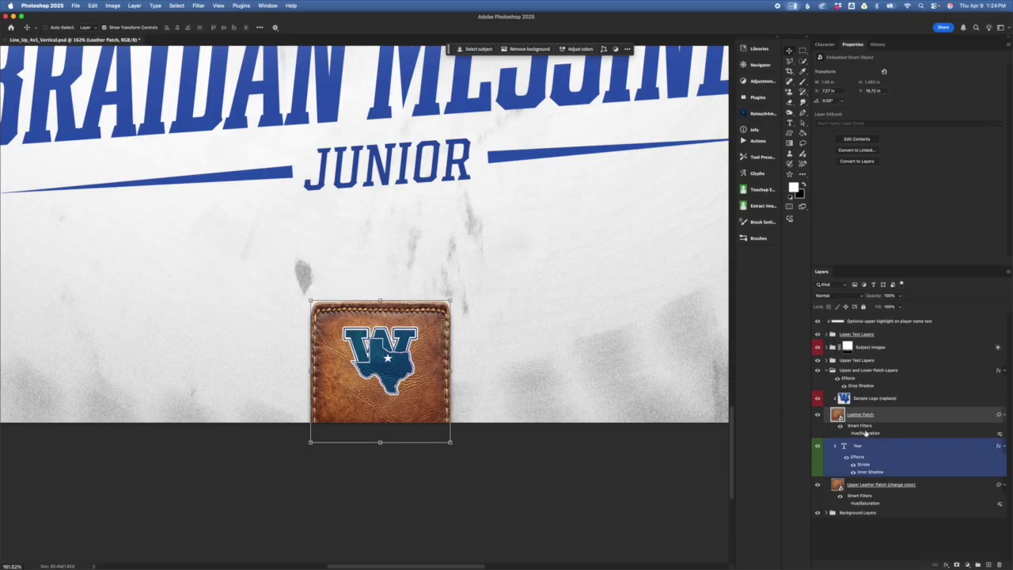
- Select the Year text layer, scroll up to the 2026 patch, and start editing its text
{"action": "left_click", "coordinate": [851, 400]}
{"action": "left_click", "coordinate": [893, 467]}
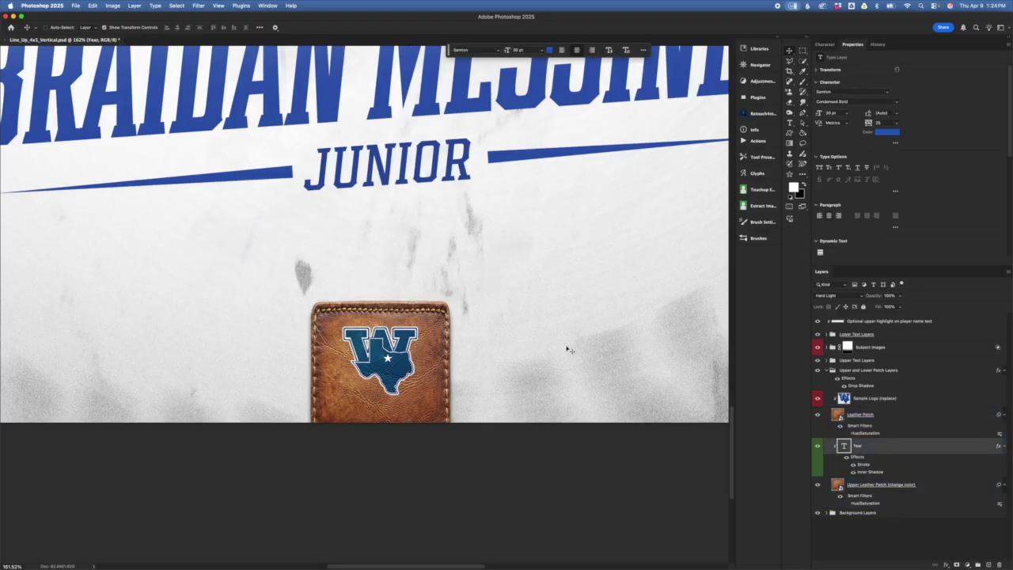
{"action": "scroll", "coordinate": [584, 356], "scroll_direction": "up", "scroll_amount": 10}
{"action": "scroll", "coordinate": [535, 341], "scroll_direction": "up", "scroll_amount": 10}
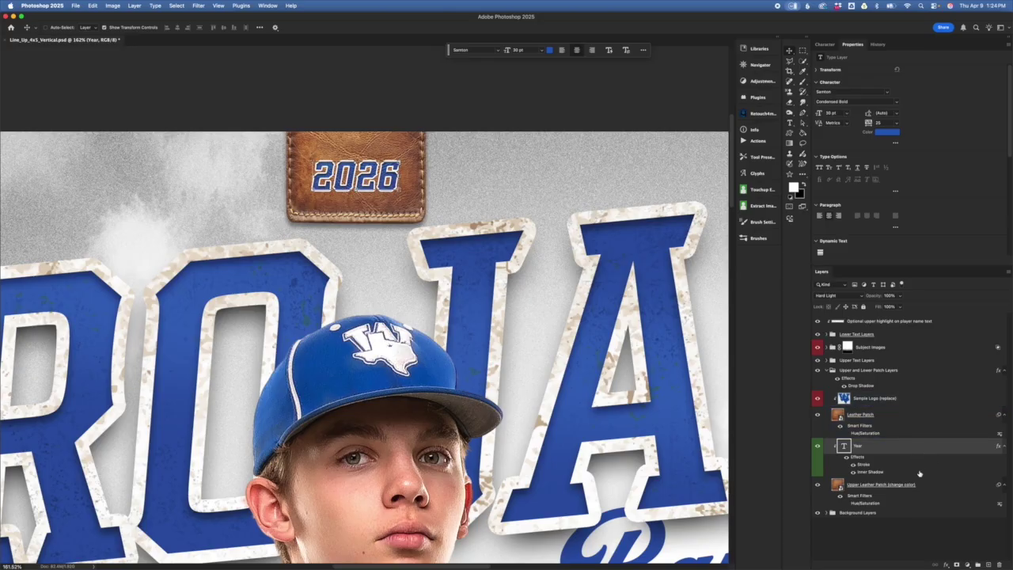
{"action": "left_click_drag", "start_coordinate": [902, 468], "coordinate": [930, 503]}
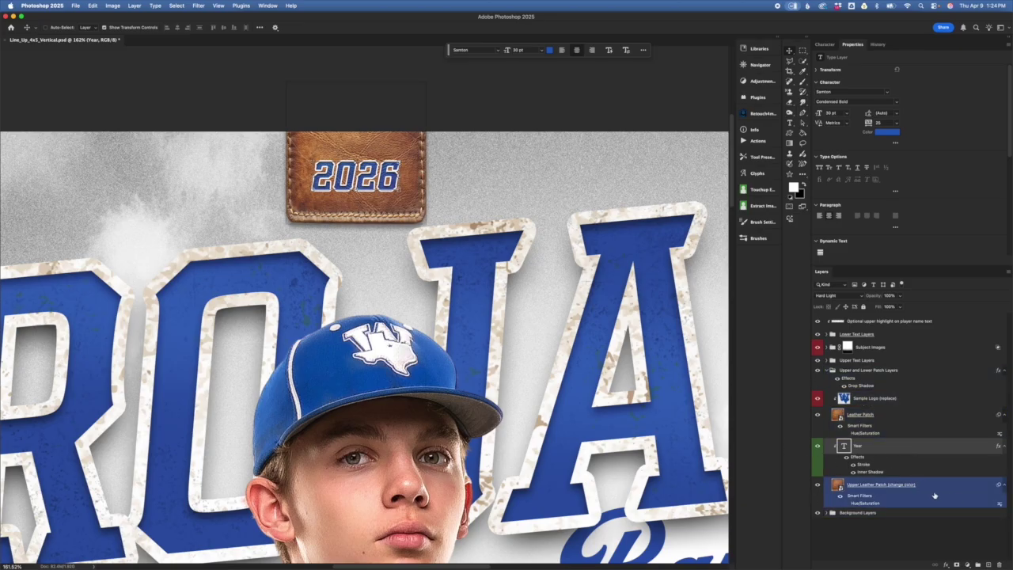
{"action": "left_click_drag", "start_coordinate": [935, 496], "coordinate": [888, 464]}
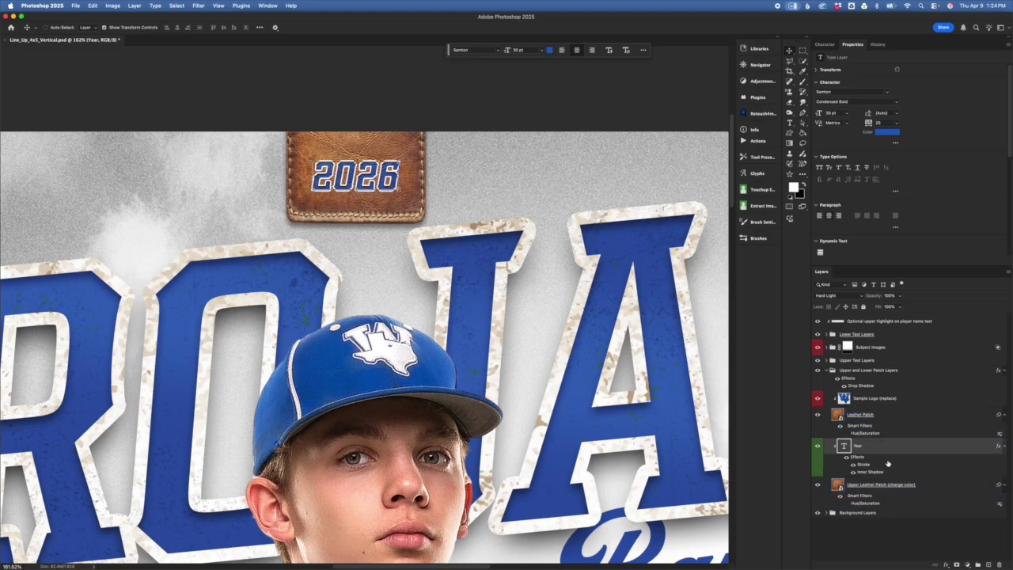
{"action": "double_click", "coordinate": [845, 446]}
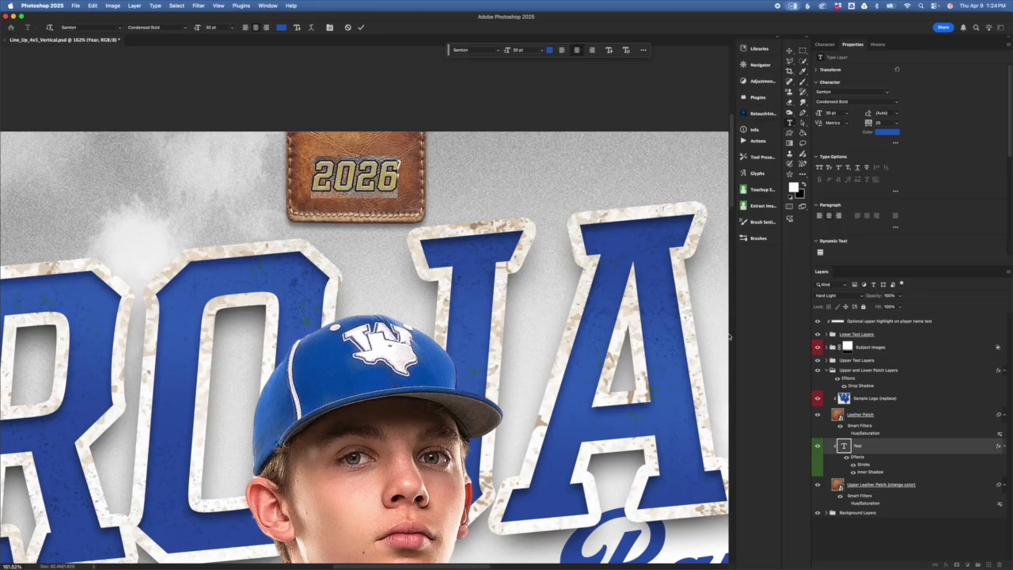
- Replace the year text with 2027 and commit it
{"action": "type", "text": "2027"}
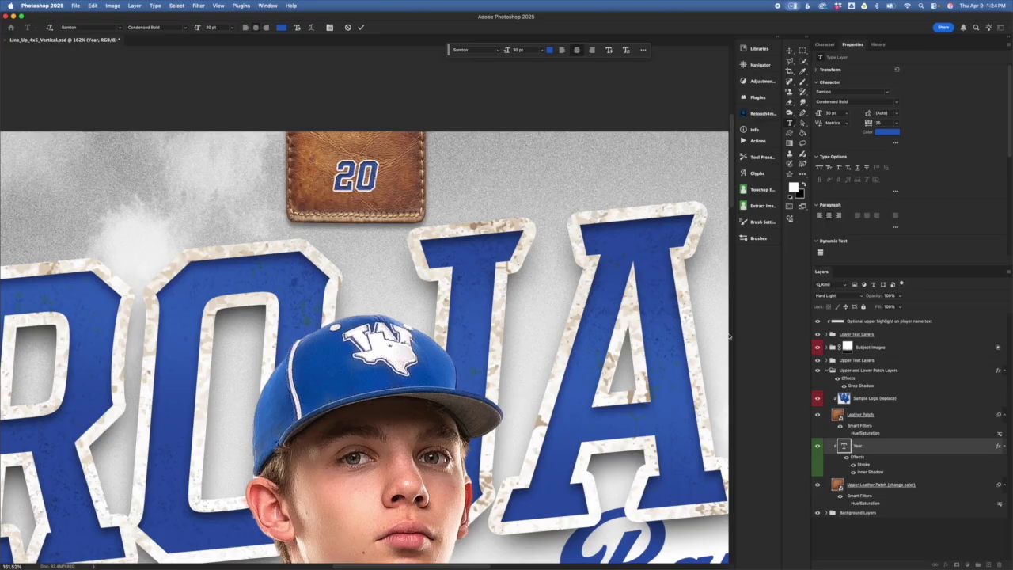
{"action": "left_click", "coordinate": [729, 337]}
{"action": "scroll", "coordinate": [525, 290], "scroll_direction": "up", "scroll_amount": 10}
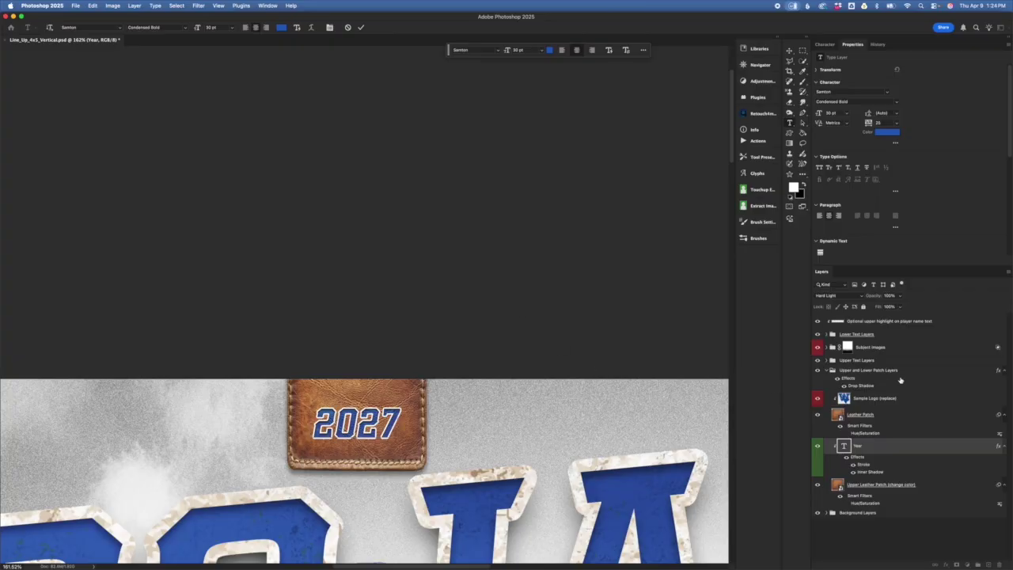
{"action": "left_click", "coordinate": [909, 450]}
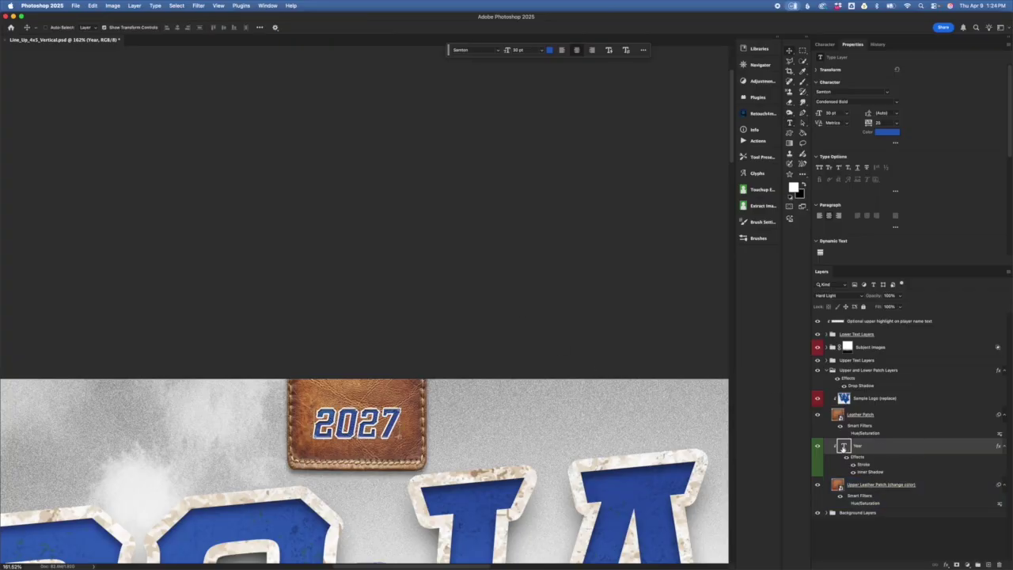
- Open the 2027 text's colour picker from the options bar and close it, keeping blue
{"action": "double_click", "coordinate": [845, 447]}
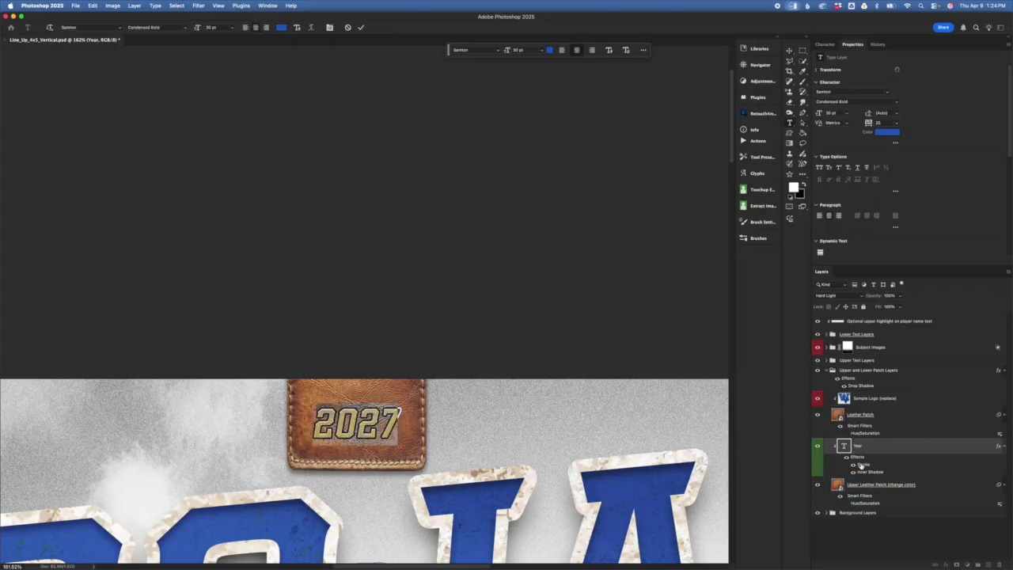
{"action": "left_click", "coordinate": [552, 51]}
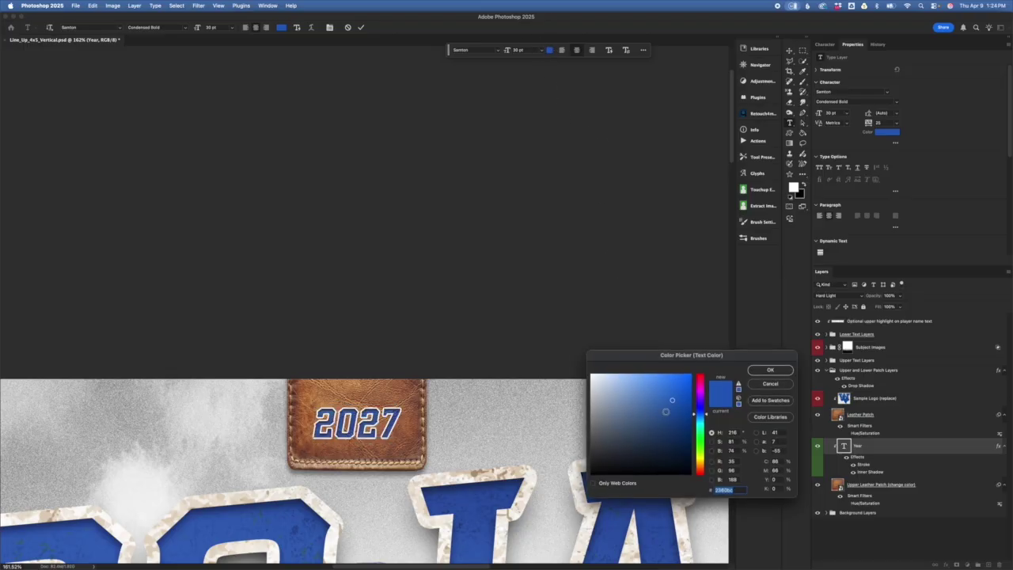
{"action": "left_click", "coordinate": [766, 381]}
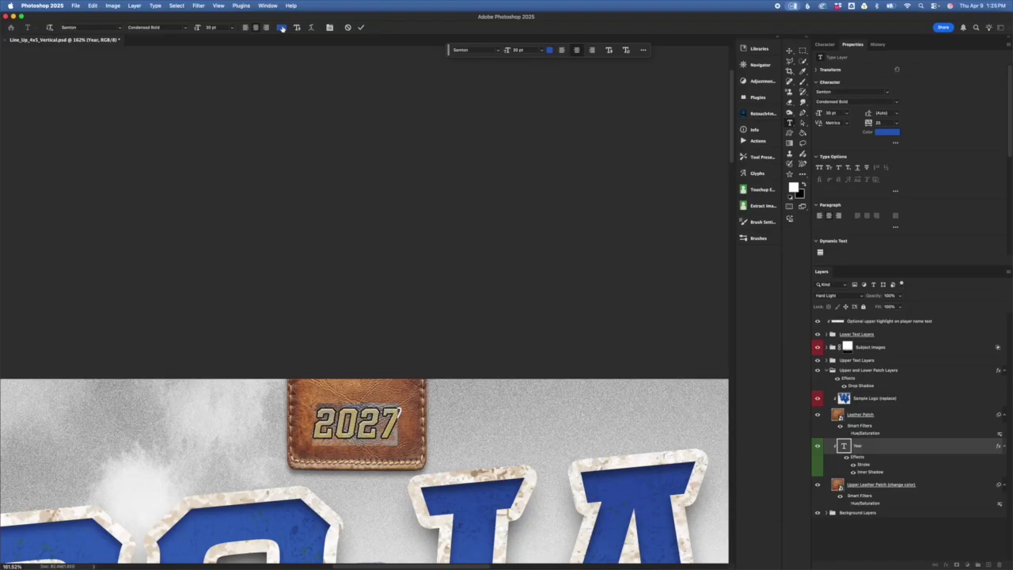
{"action": "left_click", "coordinate": [281, 27]}
{"action": "left_click", "coordinate": [782, 384]}
- Preview the 2027 text in red via the Character panel, cancel to keep blue, and commit
{"action": "left_click", "coordinate": [825, 45]}
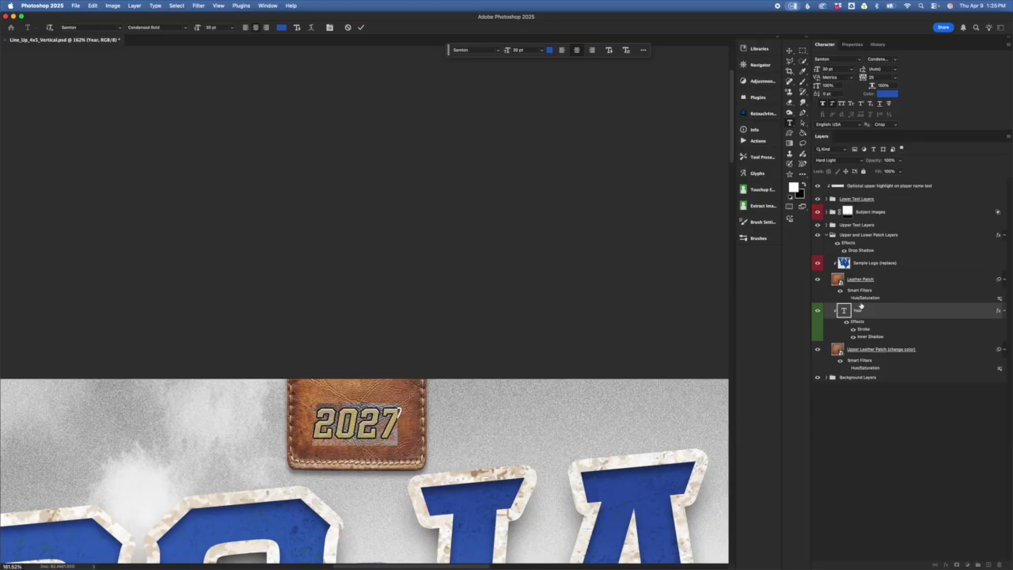
{"action": "left_click", "coordinate": [887, 94]}
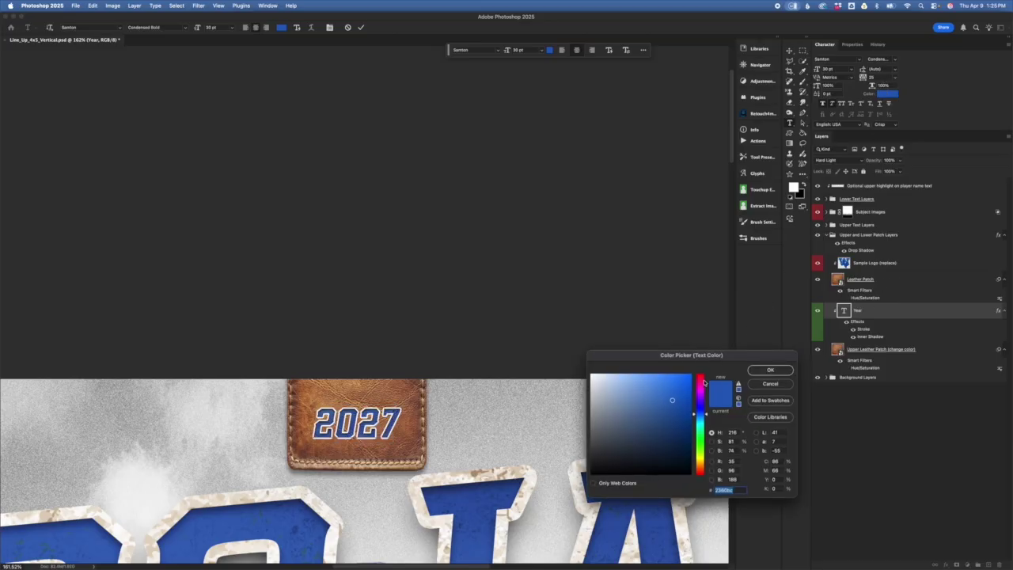
{"action": "left_click", "coordinate": [706, 380]}
{"action": "left_click", "coordinate": [691, 376]}
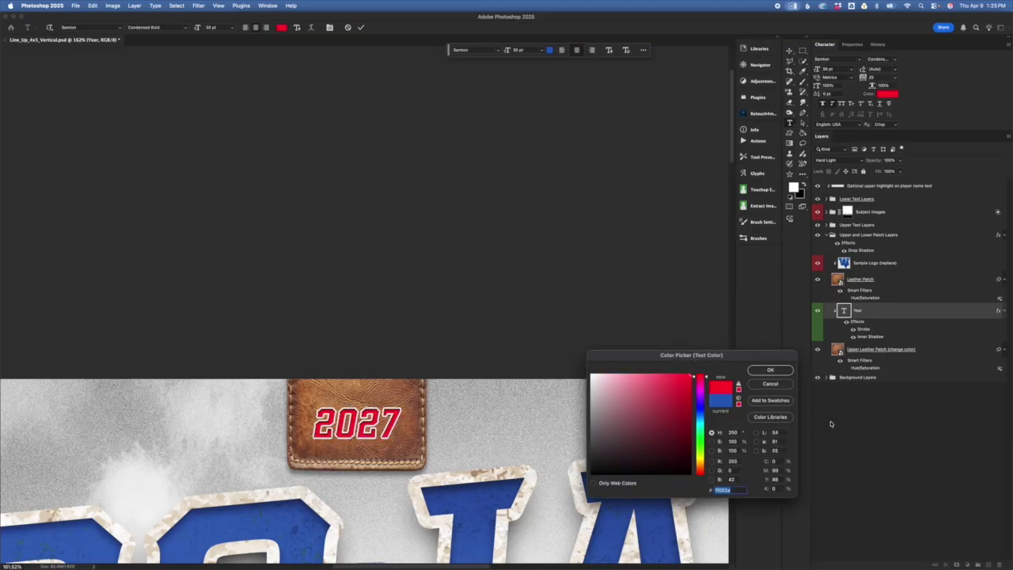
{"action": "left_click", "coordinate": [772, 385]}
{"action": "key", "text": "super+Return"}
{"action": "key", "text": "v"}
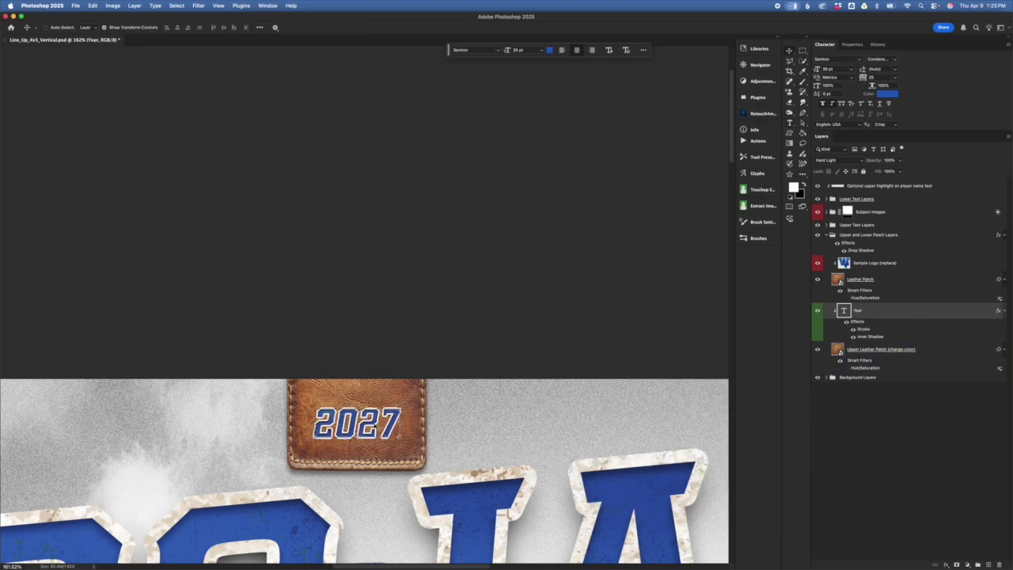
{"action": "left_click", "coordinate": [853, 330]}
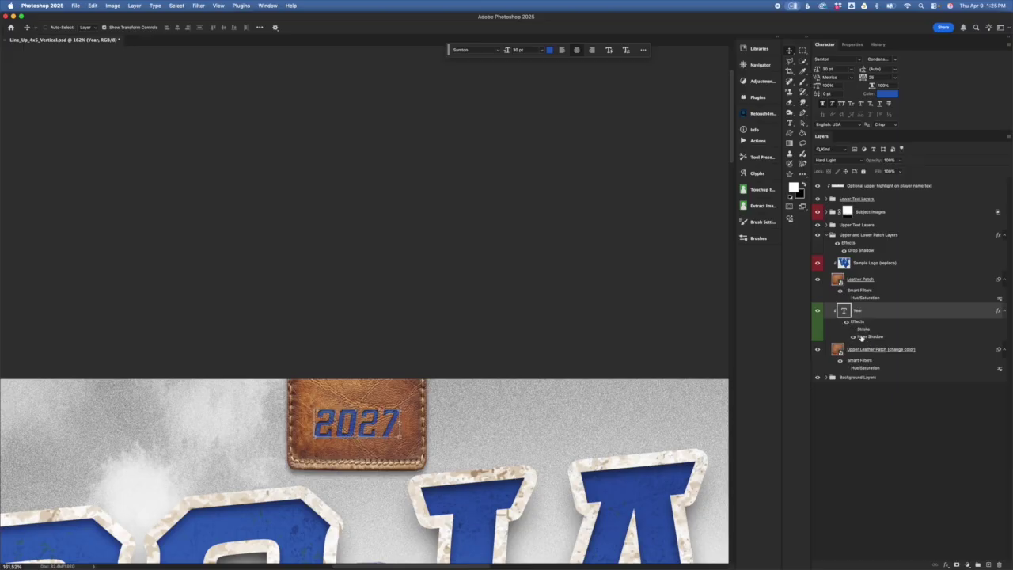
{"action": "left_click", "coordinate": [854, 330]}
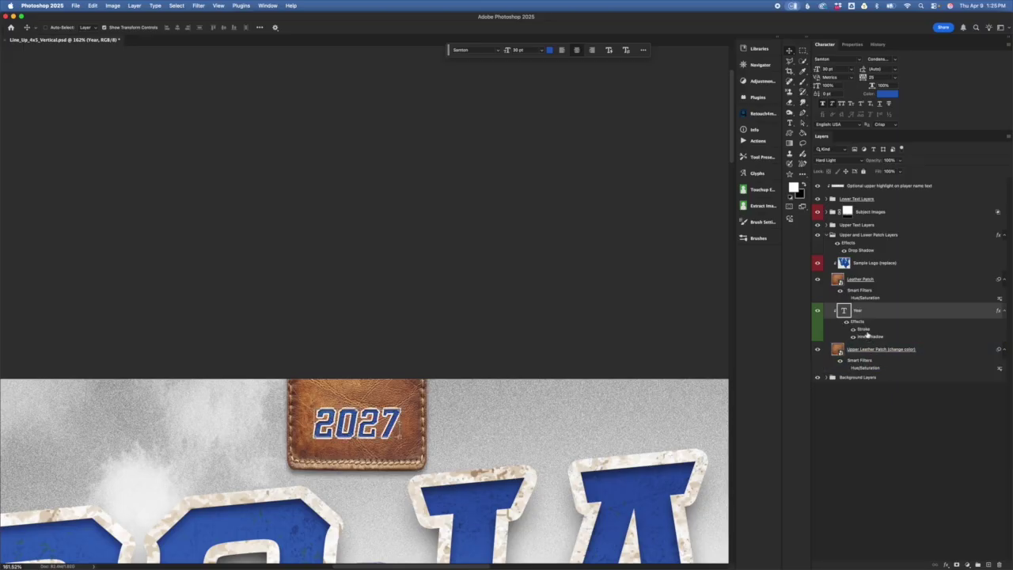
{"action": "double_click", "coordinate": [863, 331]}
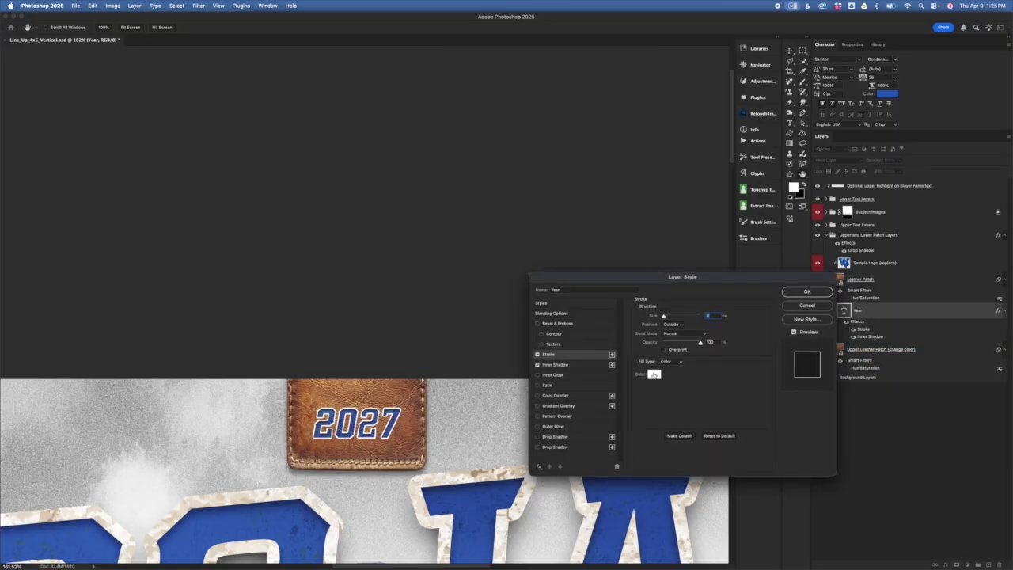
{"action": "left_click", "coordinate": [655, 376]}
{"action": "left_click", "coordinate": [690, 377]}
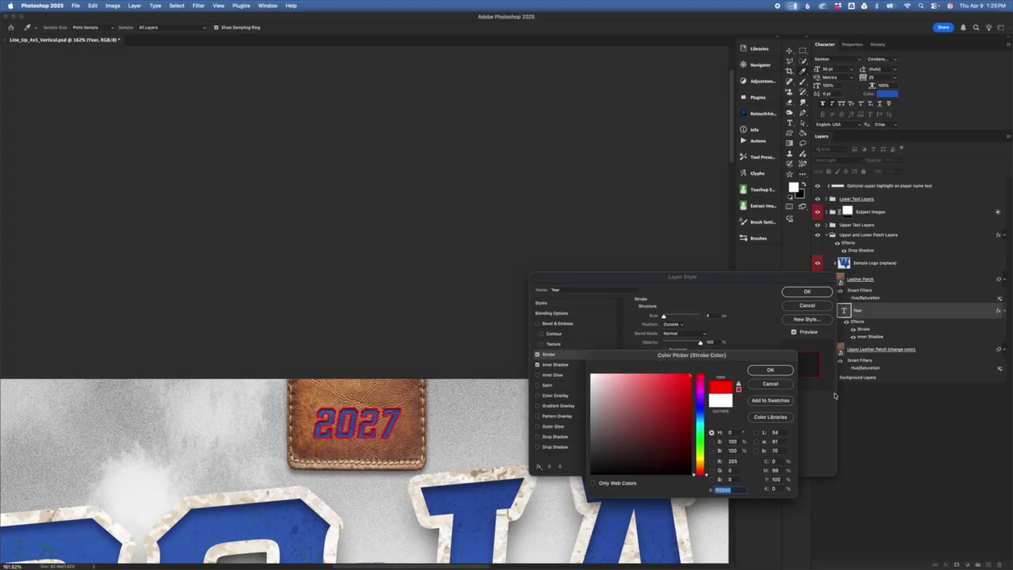
{"action": "left_click", "coordinate": [770, 384]}
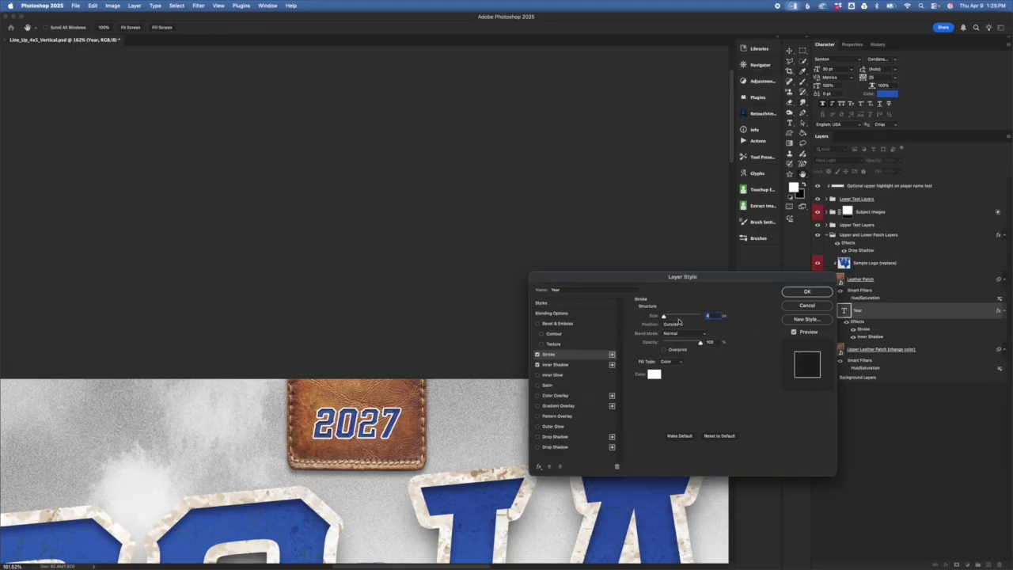
{"action": "left_click_drag", "start_coordinate": [663, 316], "coordinate": [665, 317]}
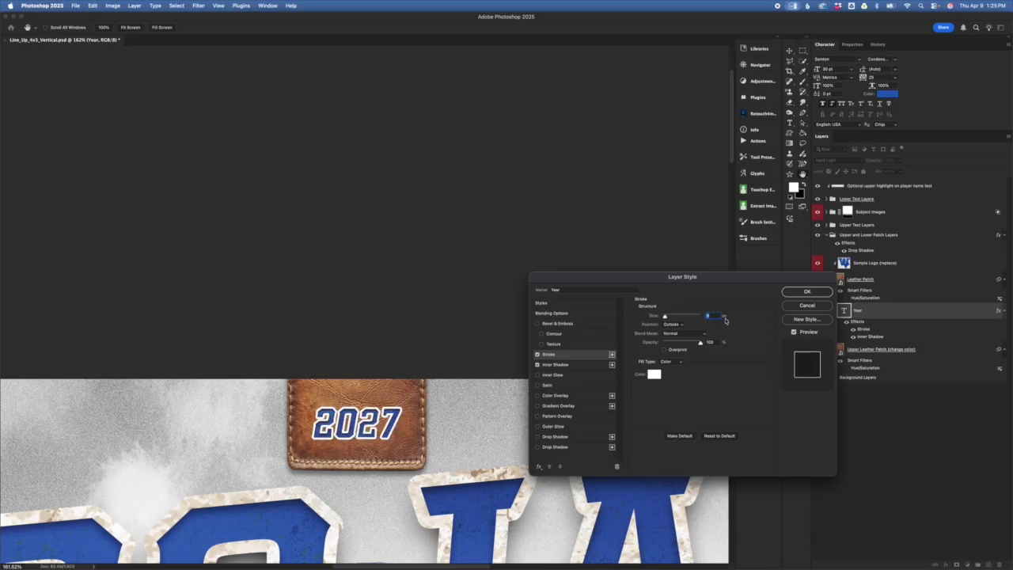
{"action": "left_click", "coordinate": [814, 307]}
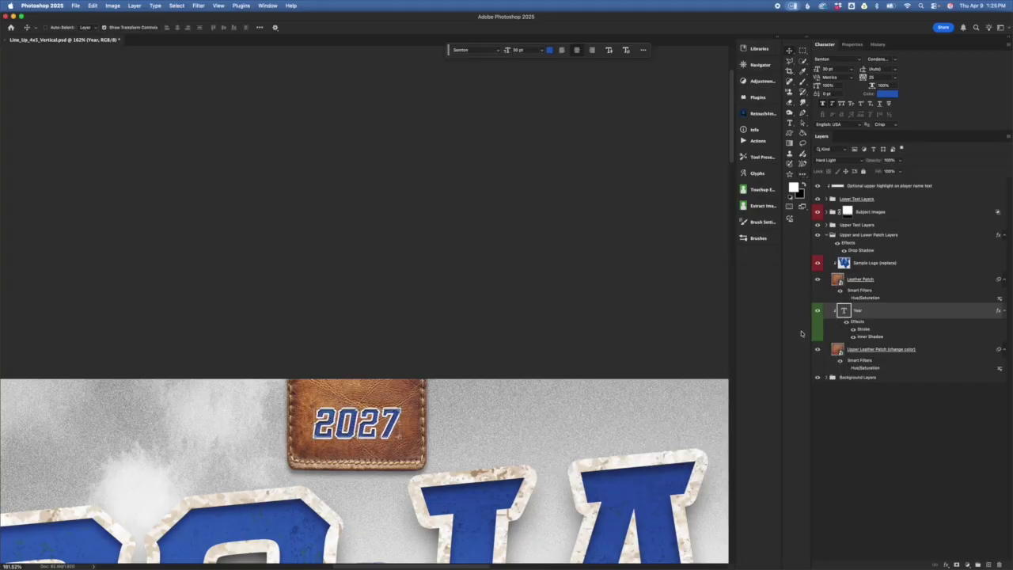
- Click through the Leather Patch, Year and Upper Leather Patch layers and their group
{"action": "left_click", "coordinate": [870, 293]}
{"action": "left_click", "coordinate": [851, 315]}
{"action": "left_click", "coordinate": [863, 351]}
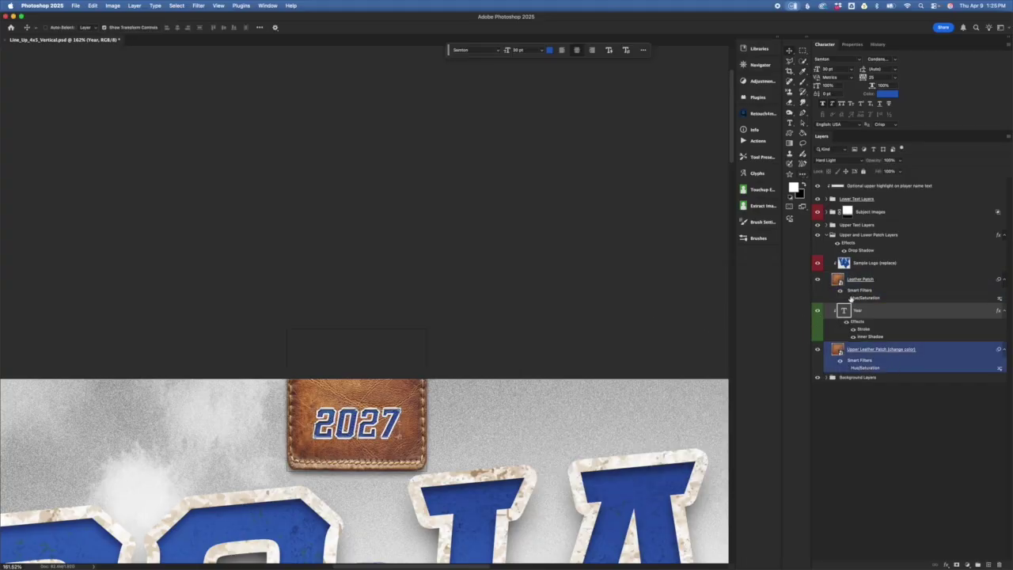
{"action": "left_click", "coordinate": [867, 245]}
{"action": "scroll", "coordinate": [604, 409], "scroll_direction": "down", "scroll_amount": 5}
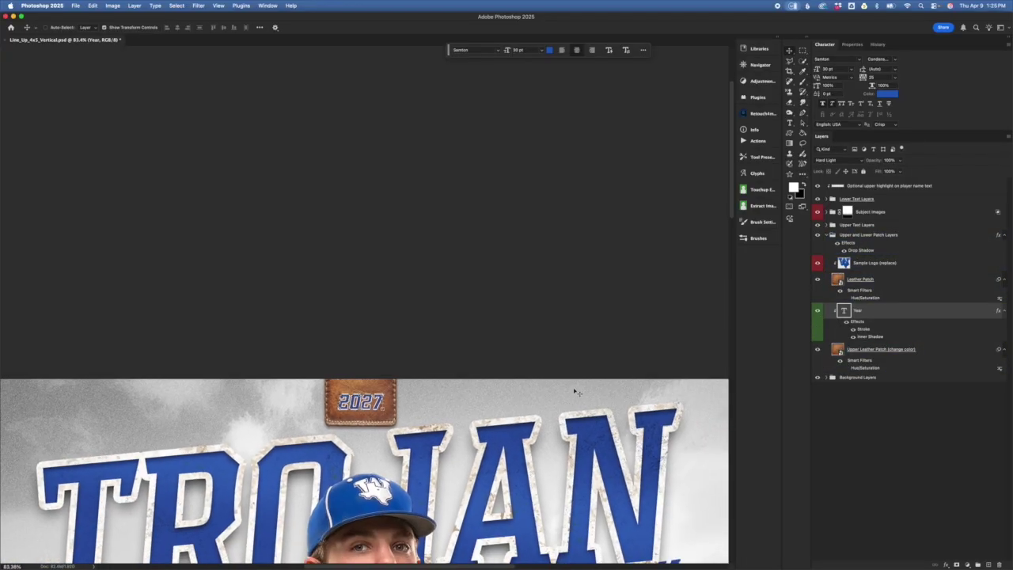
{"action": "scroll", "coordinate": [604, 413], "scroll_direction": "down", "scroll_amount": 5}
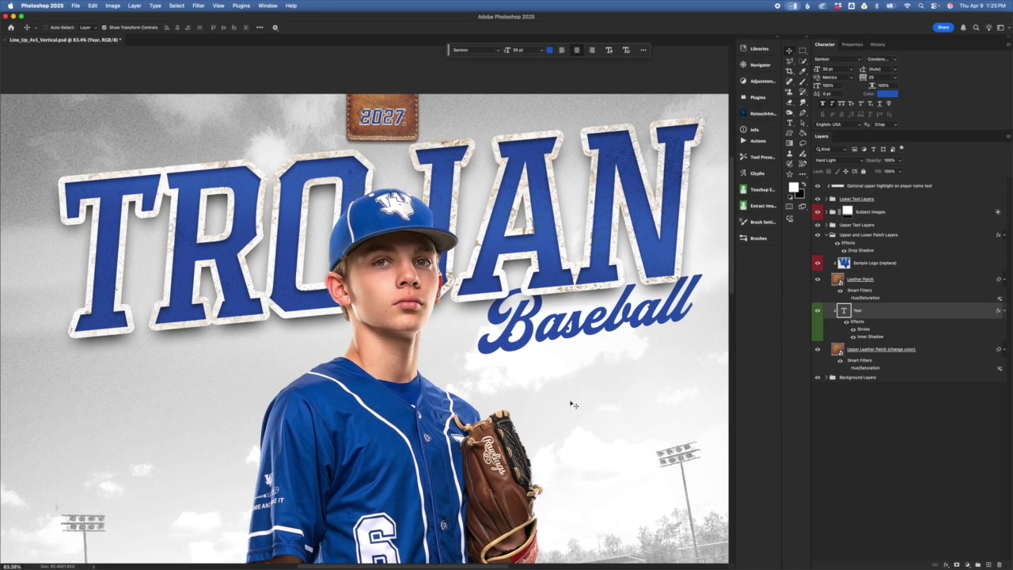
{"action": "scroll", "coordinate": [567, 420], "scroll_direction": "down", "scroll_amount": 10}
{"action": "scroll", "coordinate": [566, 420], "scroll_direction": "up", "scroll_amount": 8}
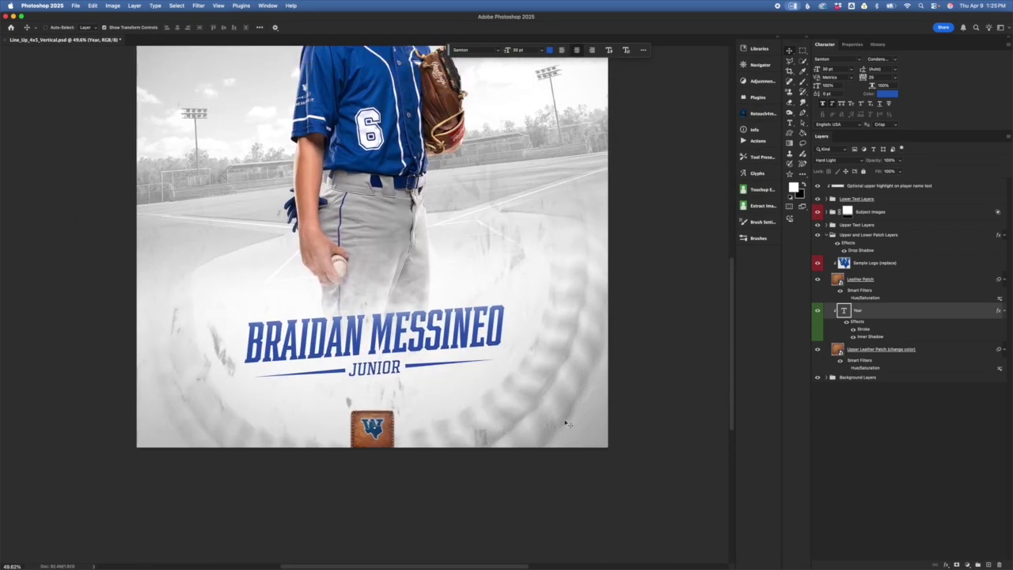
{"action": "scroll", "coordinate": [569, 423], "scroll_direction": "up", "scroll_amount": 3}
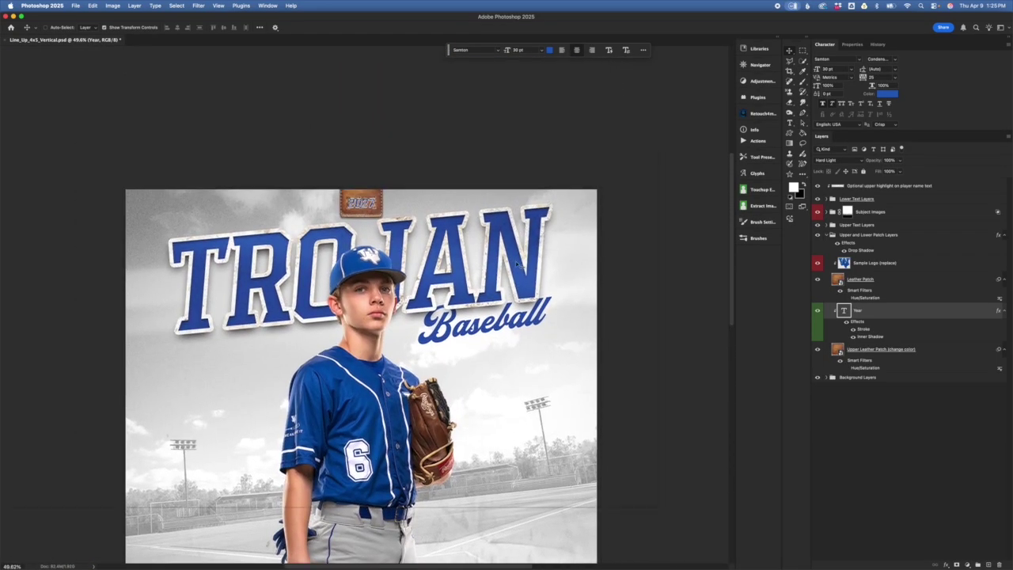
- Reselect the patch layers and group, then scrubby-zoom in on the 2027 leather patch
{"action": "left_click", "coordinate": [897, 292]}
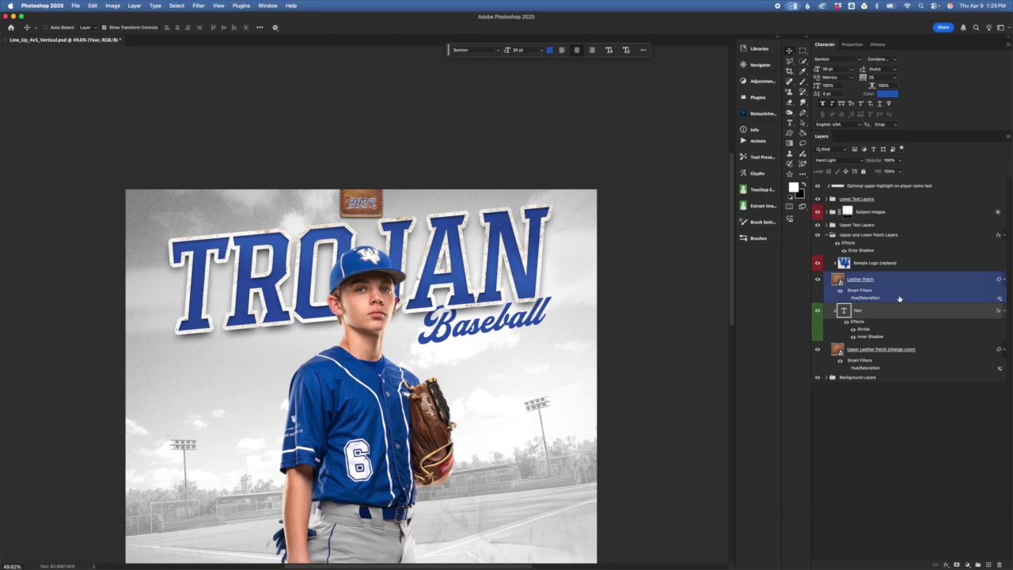
{"action": "left_click", "coordinate": [870, 310]}
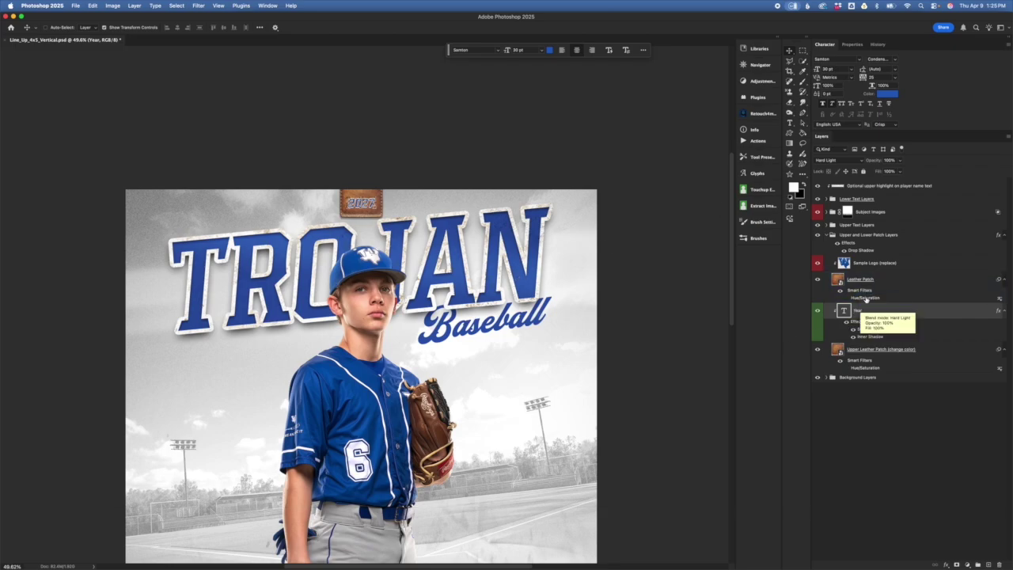
{"action": "left_click", "coordinate": [874, 298]}
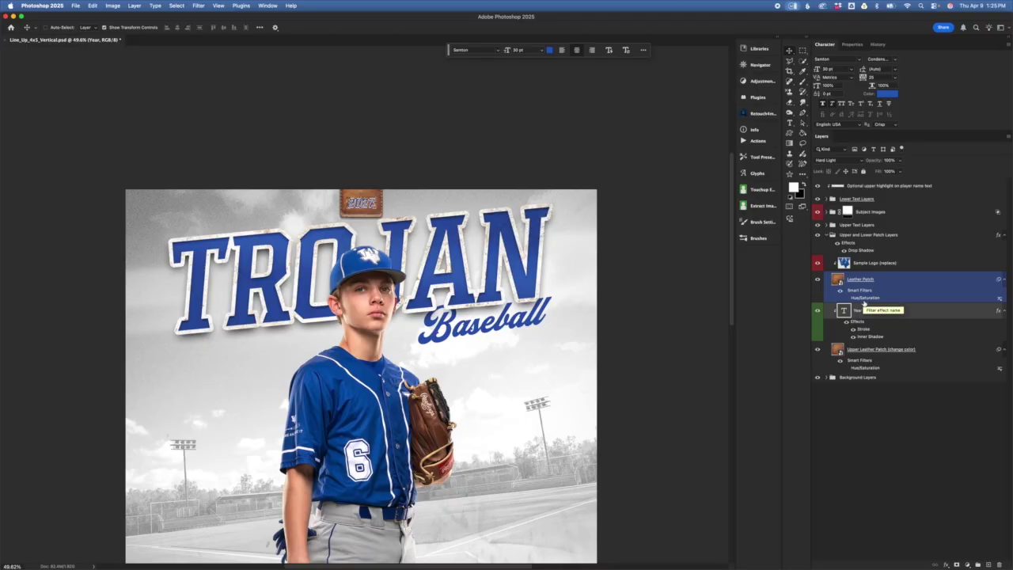
{"action": "left_click", "coordinate": [863, 367]}
{"action": "left_click", "coordinate": [861, 291]}
{"action": "left_click", "coordinate": [844, 237]}
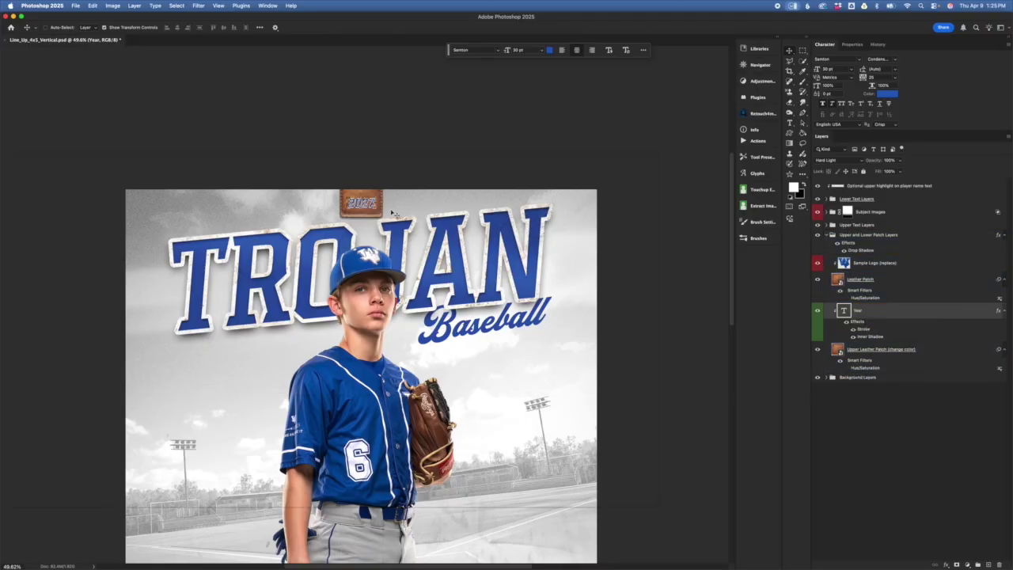
{"action": "scroll", "coordinate": [456, 430], "scroll_direction": "down", "scroll_amount": 8}
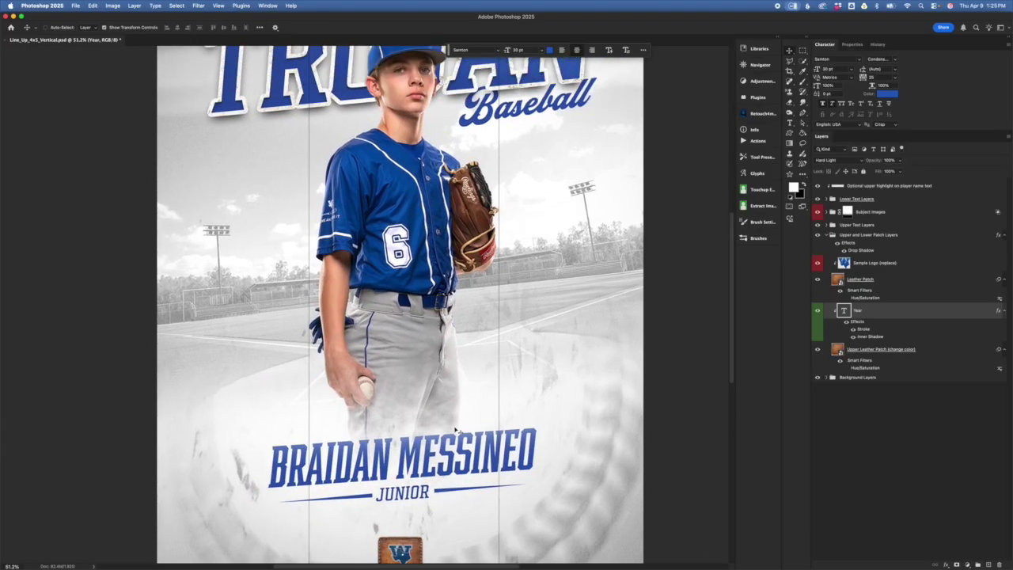
{"action": "scroll", "coordinate": [456, 430], "scroll_direction": "up", "scroll_amount": 10}
{"action": "left_click_drag", "start_coordinate": [405, 442], "coordinate": [395, 270]}
{"action": "left_click_drag", "start_coordinate": [363, 304], "coordinate": [399, 307]}
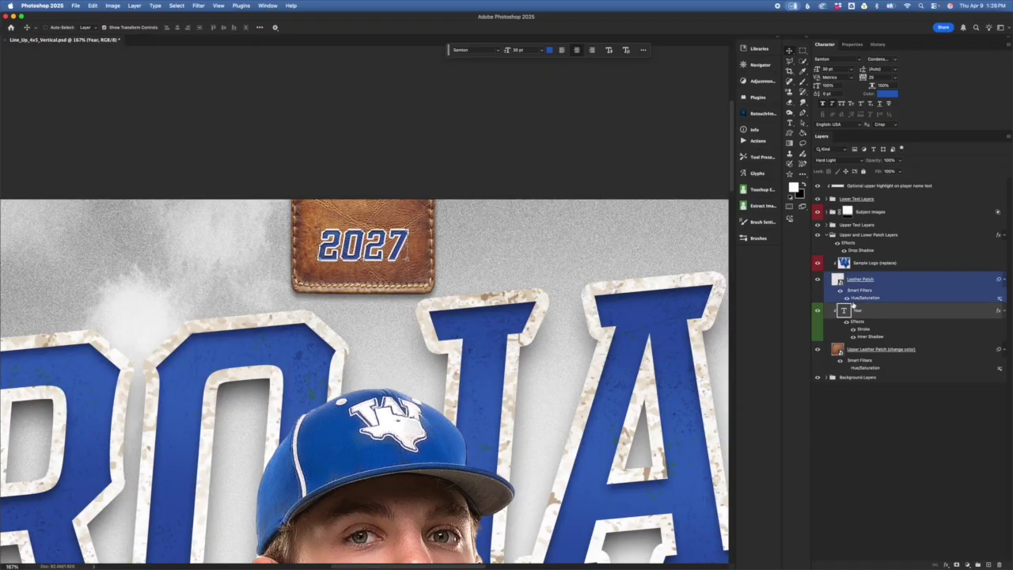
- Open Upper Leather Patch's Hue/Saturation filter and adjust saturation to about 52 and lightness to -13
{"action": "left_click_drag", "start_coordinate": [856, 312], "coordinate": [854, 381]}
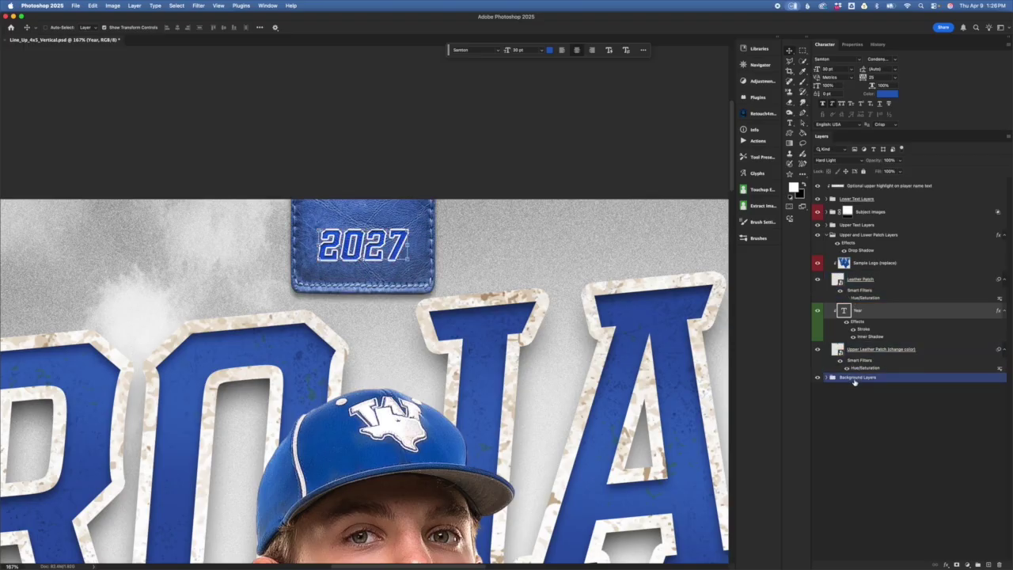
{"action": "left_click_drag", "start_coordinate": [869, 378], "coordinate": [861, 370]}
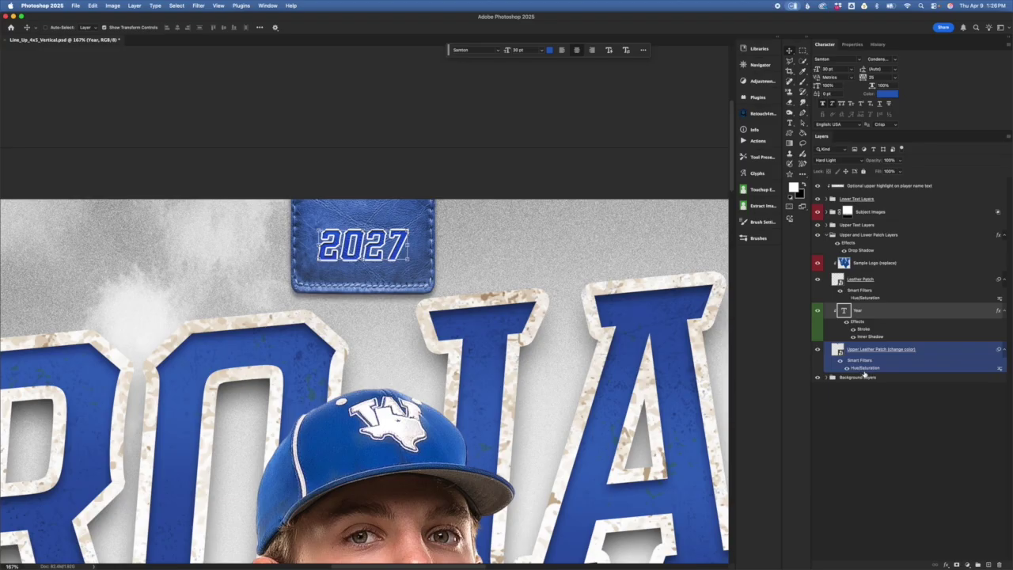
{"action": "double_click", "coordinate": [864, 371]}
{"action": "left_click_drag", "start_coordinate": [543, 152], "coordinate": [664, 155]}
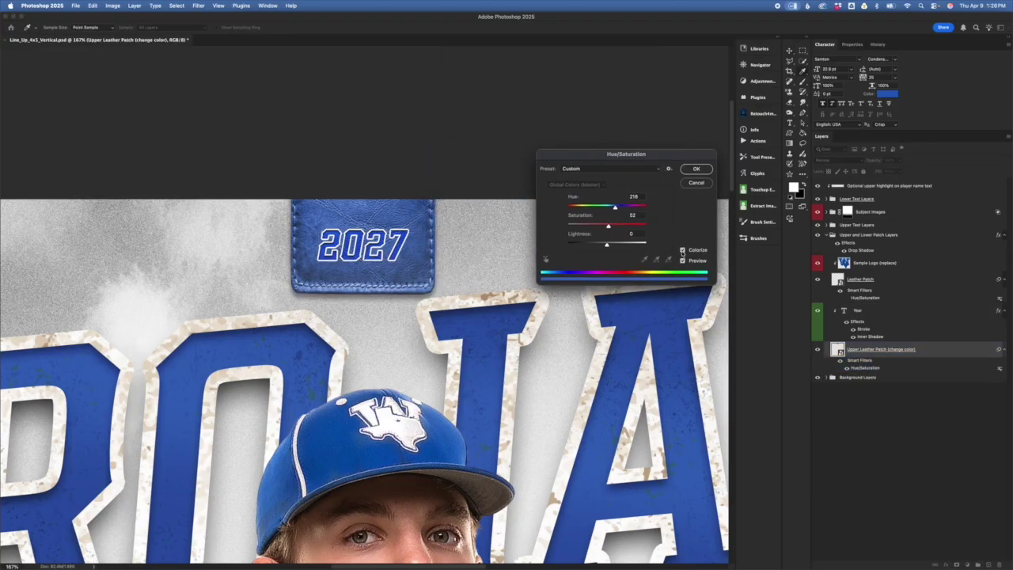
{"action": "left_click_drag", "start_coordinate": [609, 226], "coordinate": [499, 226]}
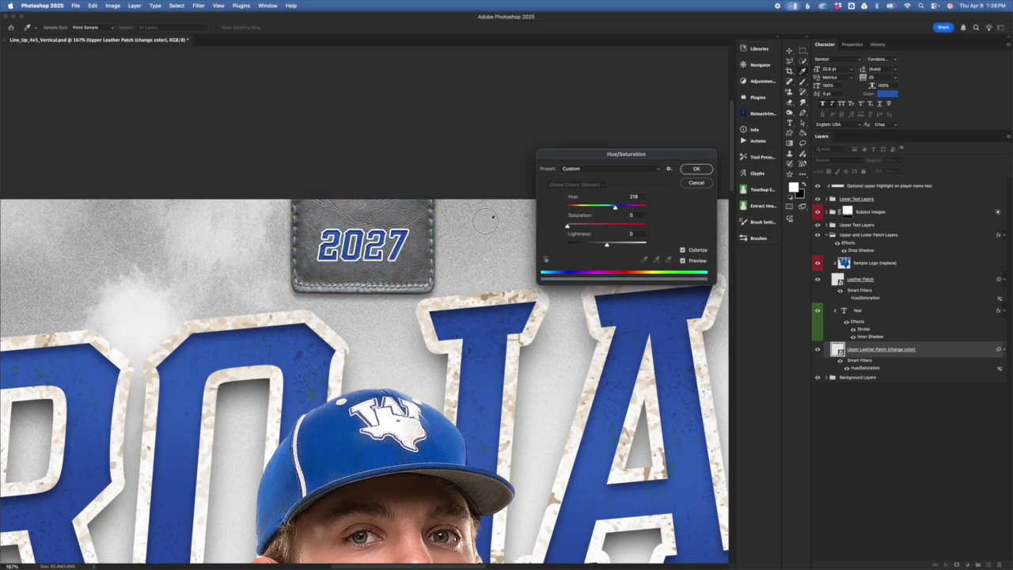
{"action": "mouse_move", "coordinate": [608, 246]}
{"action": "left_mouse_down"}
{"action": "mouse_move", "coordinate": [594, 244]}
{"action": "mouse_move", "coordinate": [607, 244]}
{"action": "left_mouse_up"}
{"action": "left_click", "coordinate": [606, 227]}
{"action": "mouse_move", "coordinate": [608, 227]}
{"action": "left_mouse_down"}
{"action": "mouse_move", "coordinate": [624, 227]}
{"action": "mouse_move", "coordinate": [608, 208]}
{"action": "mouse_move", "coordinate": [572, 207]}
{"action": "mouse_move", "coordinate": [611, 207]}
{"action": "mouse_move", "coordinate": [587, 207]}
{"action": "mouse_move", "coordinate": [608, 226]}
{"action": "mouse_move", "coordinate": [601, 245]}
{"action": "left_mouse_up"}
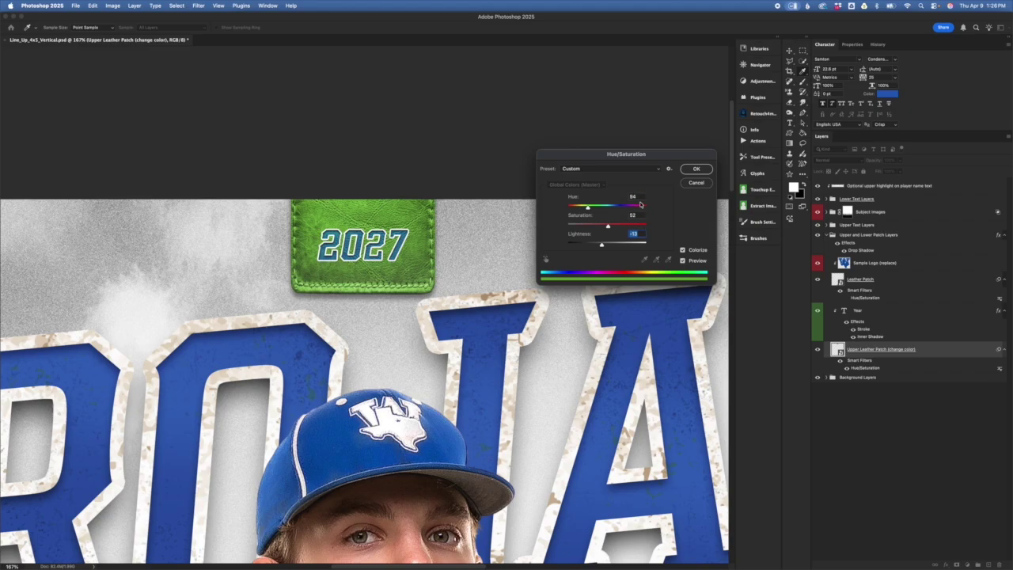
- Apply the Hue/Saturation change, cancel the Leather Patch filter, then undo twice to restore the original patch
{"action": "left_click", "coordinate": [697, 169]}
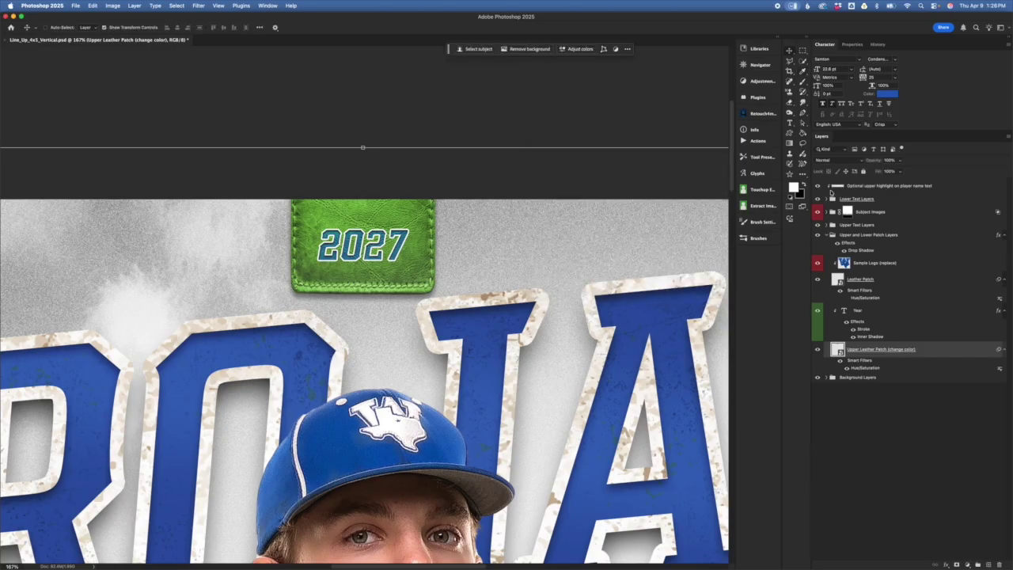
{"action": "left_click", "coordinate": [870, 335]}
{"action": "left_click", "coordinate": [859, 298]}
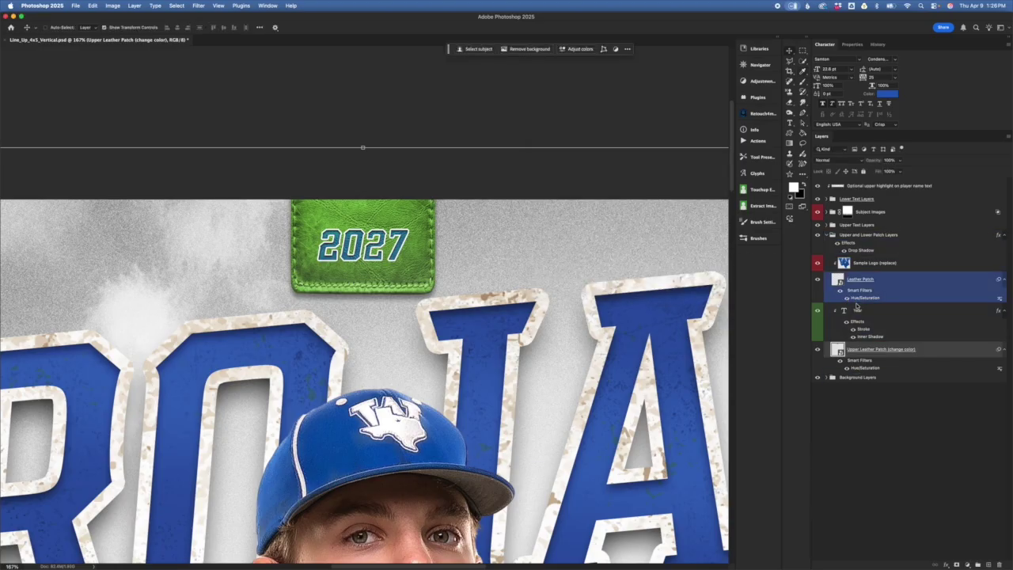
{"action": "double_click", "coordinate": [857, 298]}
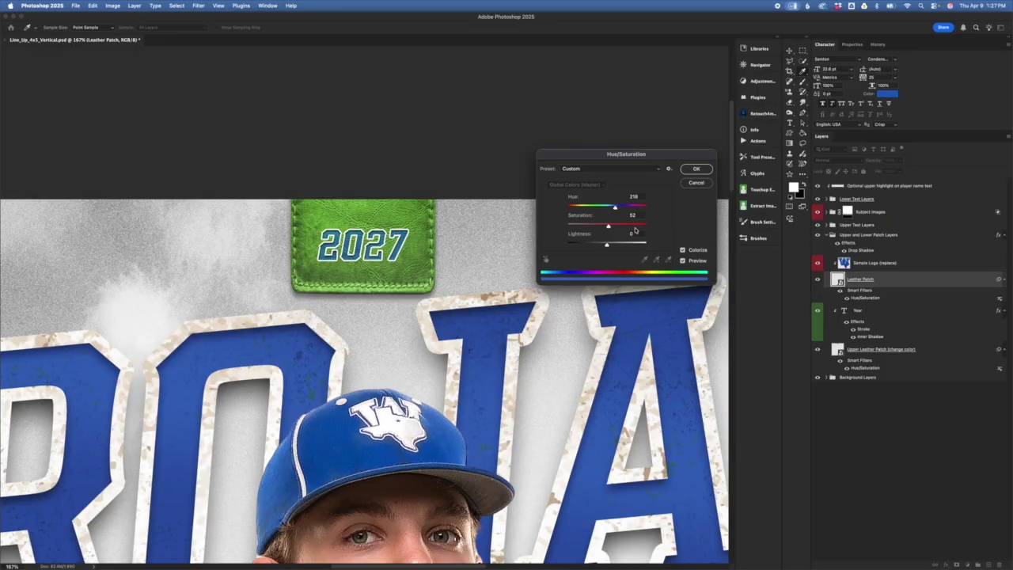
{"action": "left_click", "coordinate": [696, 182]}
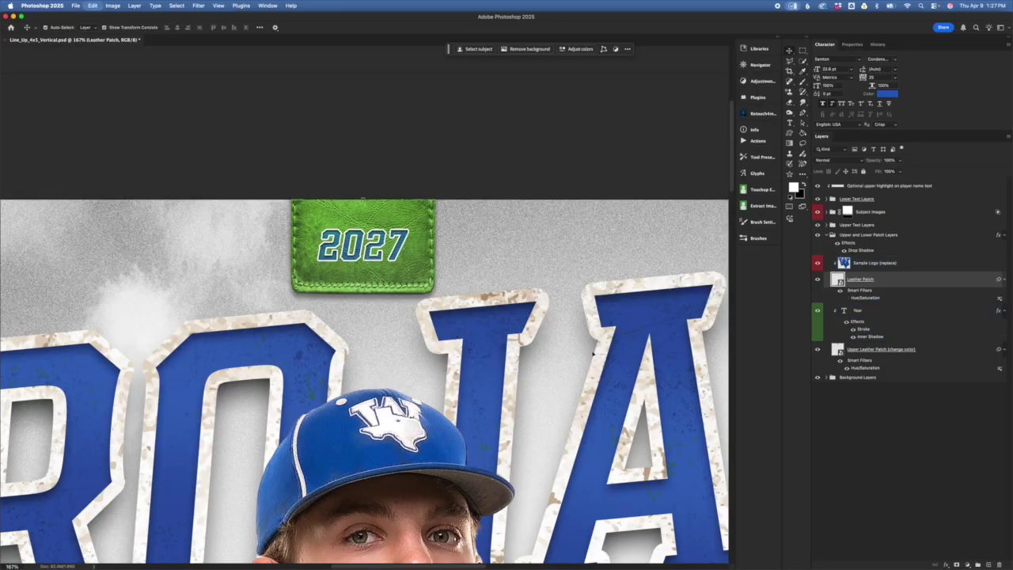
{"action": "key", "text": "super+z"}
{"action": "key", "text": "super+z"}
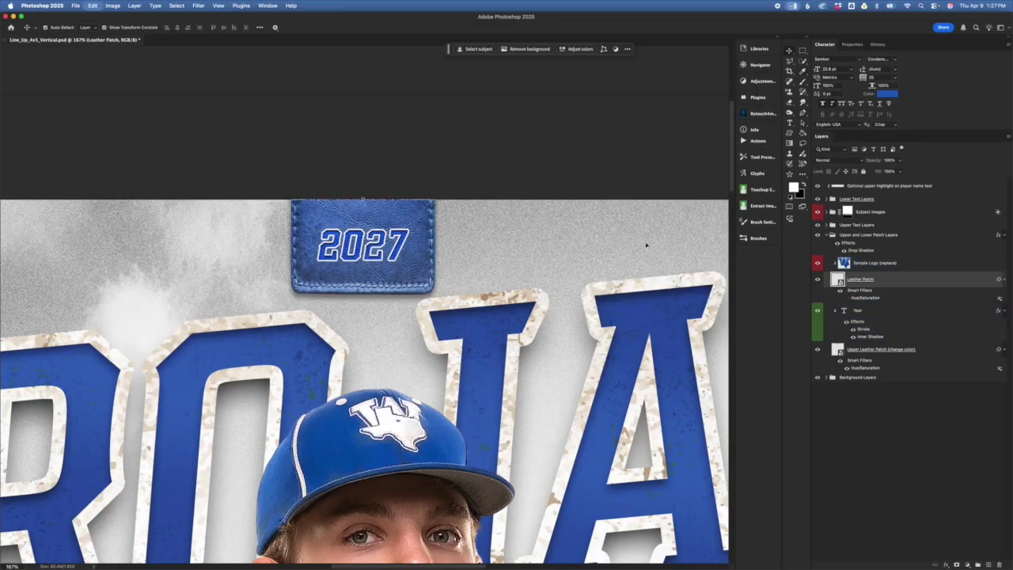
{"action": "key", "text": "super+z"}
- Collapse the Upper and Lower Patch Layers group and select the Upper Text Layers group
{"action": "scroll", "coordinate": [448, 264], "scroll_direction": "down", "scroll_amount": 3}
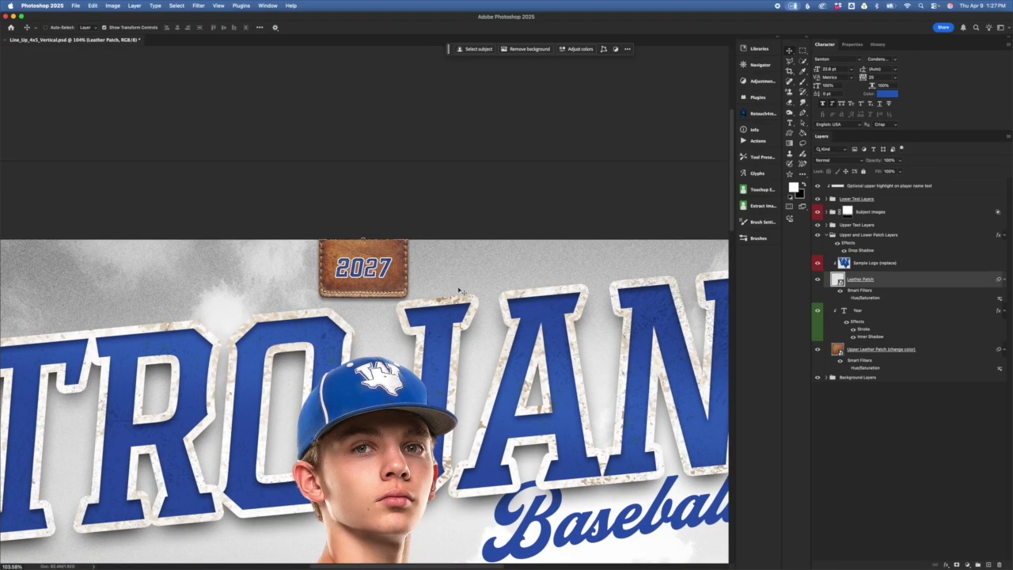
{"action": "scroll", "coordinate": [418, 304], "scroll_direction": "down", "scroll_amount": 10}
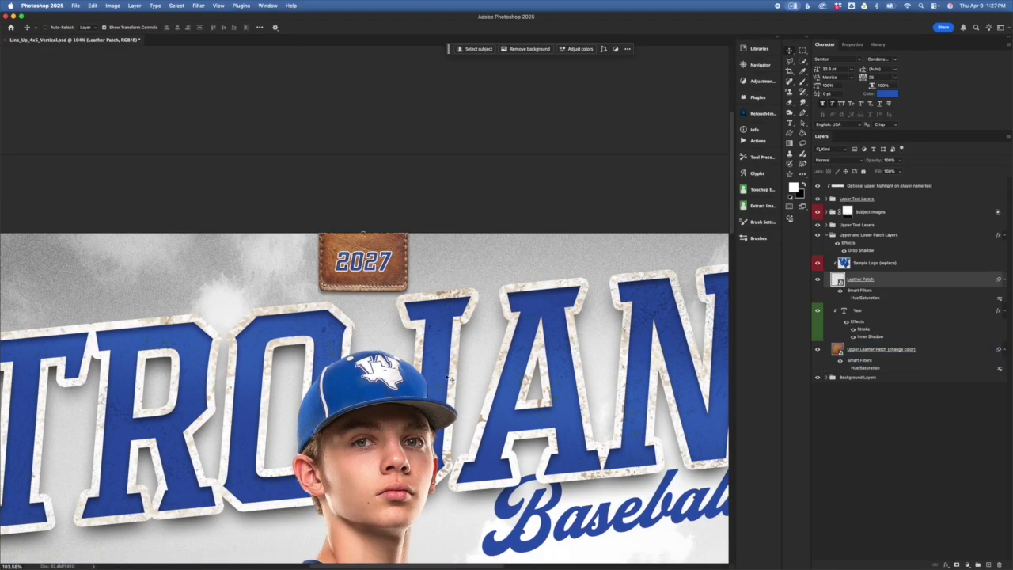
{"action": "scroll", "coordinate": [578, 406], "scroll_direction": "up", "scroll_amount": 10}
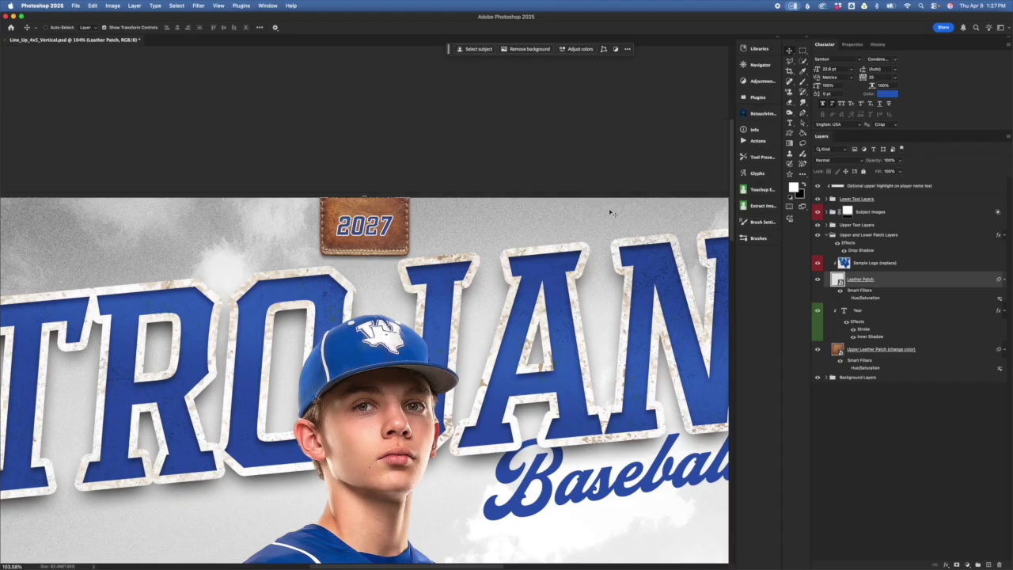
{"action": "left_click", "coordinate": [832, 236]}
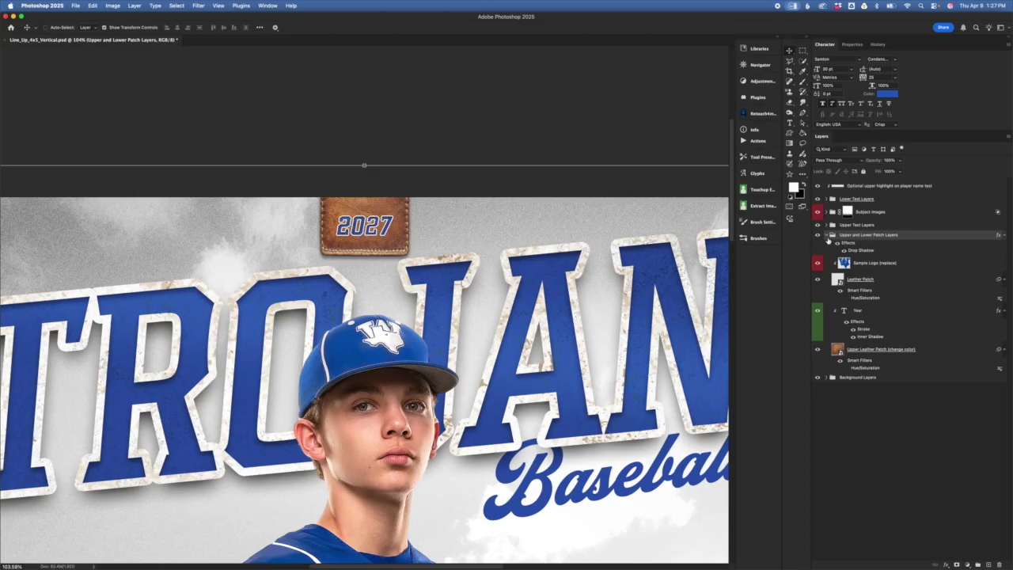
{"action": "left_click", "coordinate": [828, 236]}
{"action": "left_click_drag", "start_coordinate": [876, 228], "coordinate": [620, 340]}
{"action": "scroll", "coordinate": [617, 348], "scroll_direction": "down", "scroll_amount": 5}
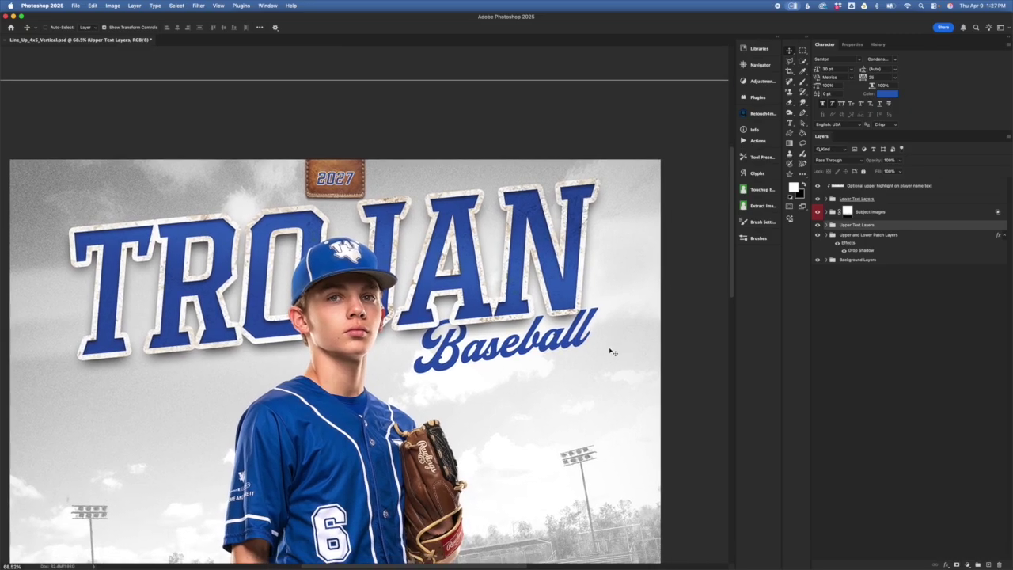
{"action": "scroll", "coordinate": [596, 351], "scroll_direction": "up", "scroll_amount": 3}
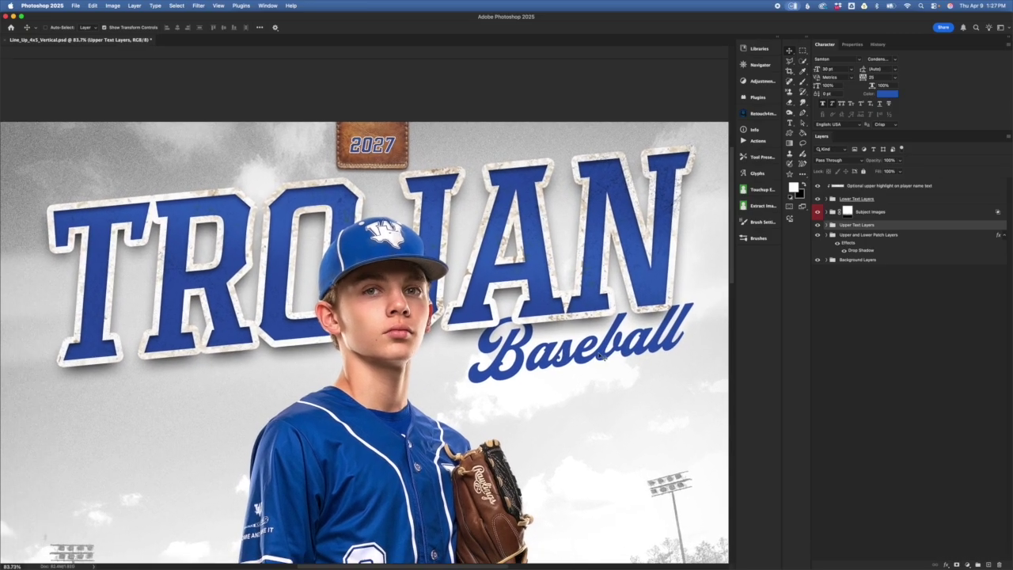
{"action": "scroll", "coordinate": [606, 358], "scroll_direction": "right", "scroll_amount": 1}
{"action": "scroll", "coordinate": [605, 357], "scroll_direction": "down", "scroll_amount": 1}
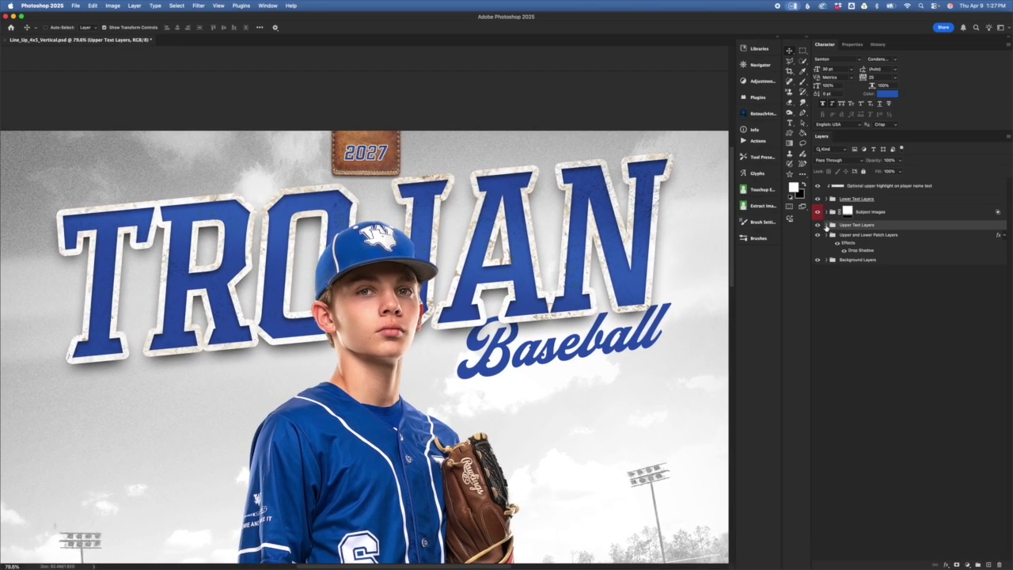
- Expand Upper Text Layers and its Options group, and select the Team Name (font option 1) layer
{"action": "left_click", "coordinate": [826, 225]}
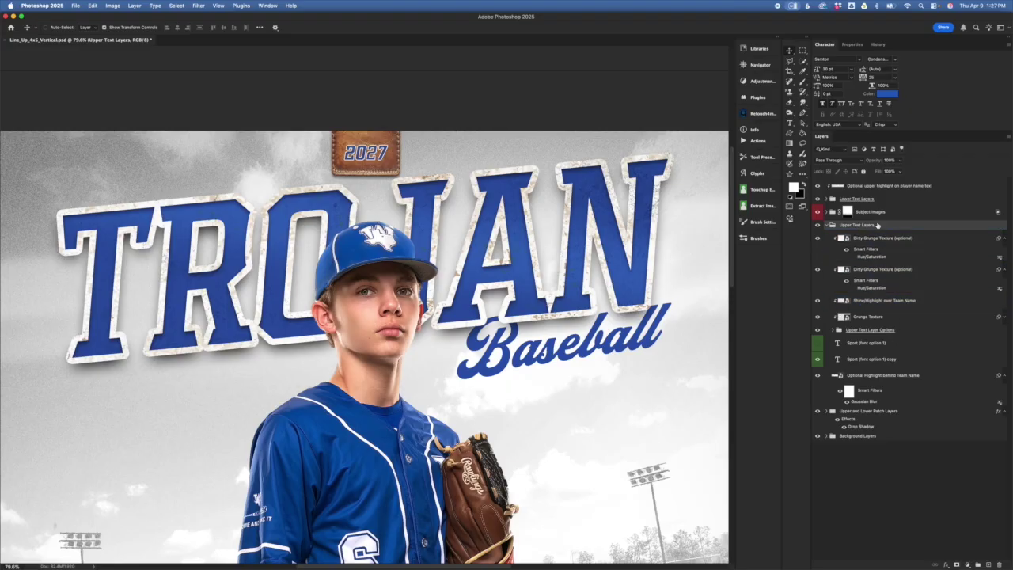
{"action": "left_click", "coordinate": [866, 333]}
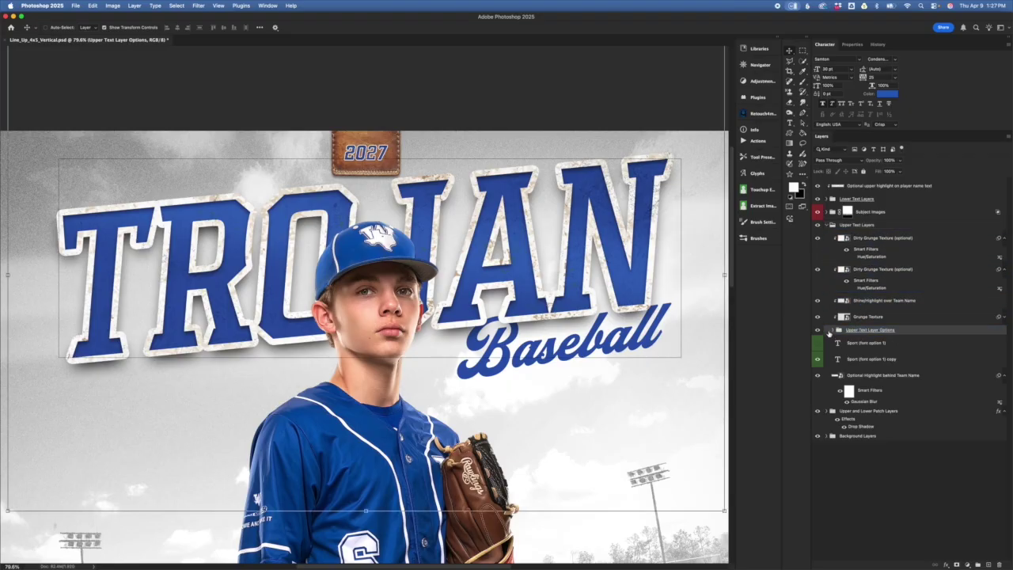
{"action": "left_click", "coordinate": [833, 332]}
{"action": "left_click", "coordinate": [874, 345]}
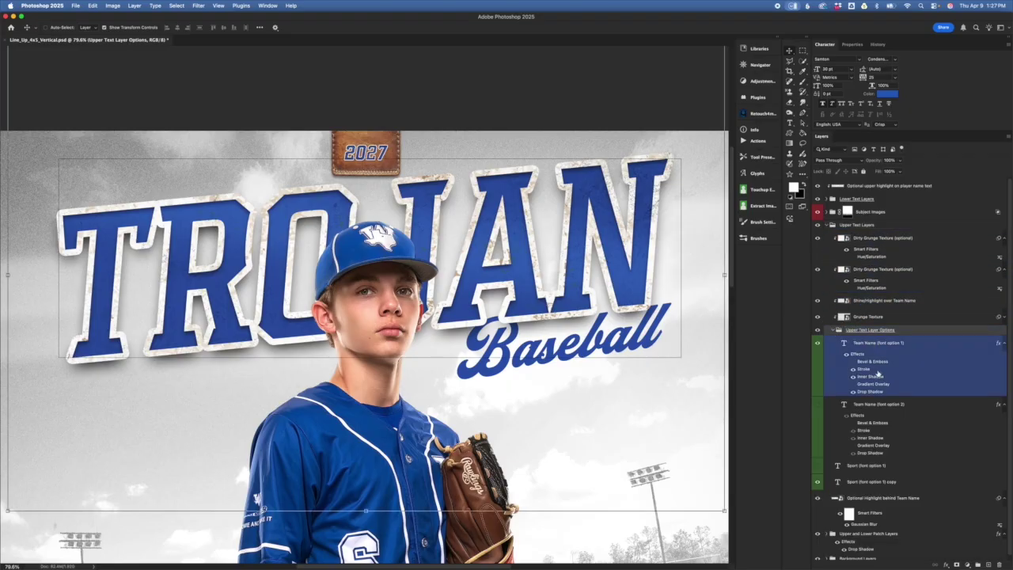
{"action": "left_click", "coordinate": [887, 344]}
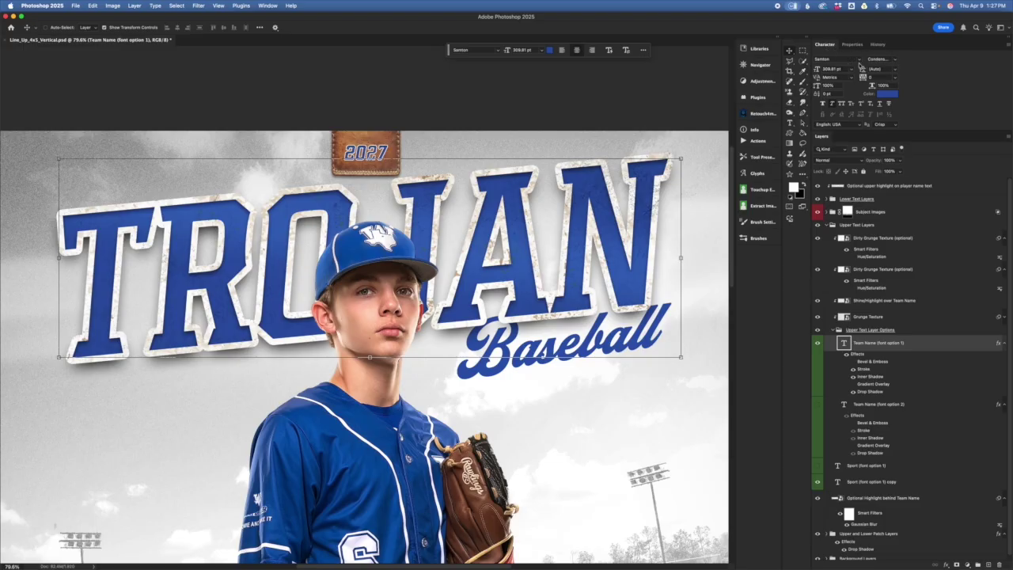
- Try Extra Extended Bold, Extra Extended, Extended Bold and Extra Condensed styles, settling on Condensed Bold
{"action": "left_click", "coordinate": [895, 62]}
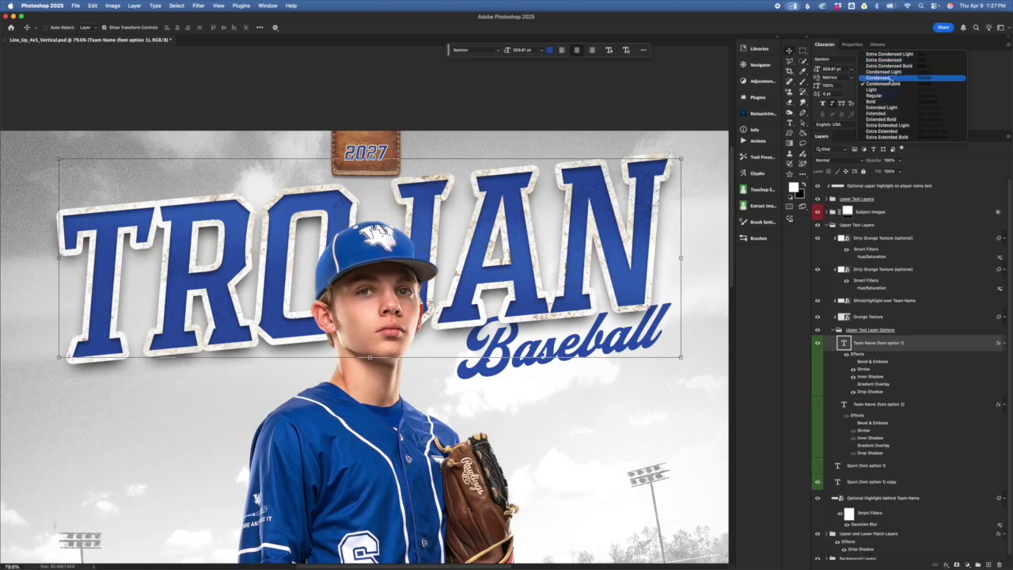
{"action": "left_click", "coordinate": [888, 137]}
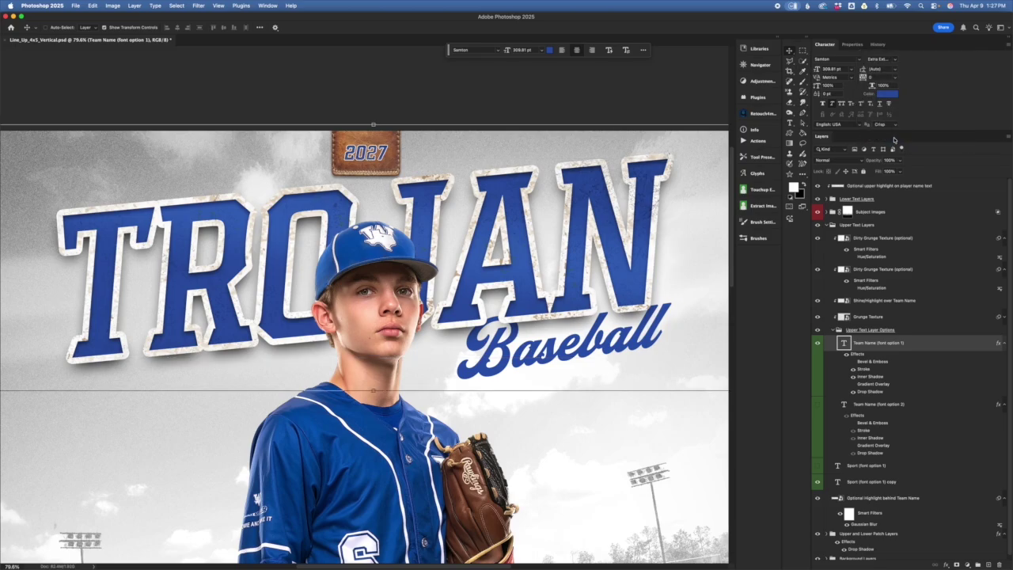
{"action": "key", "text": "super+minus"}
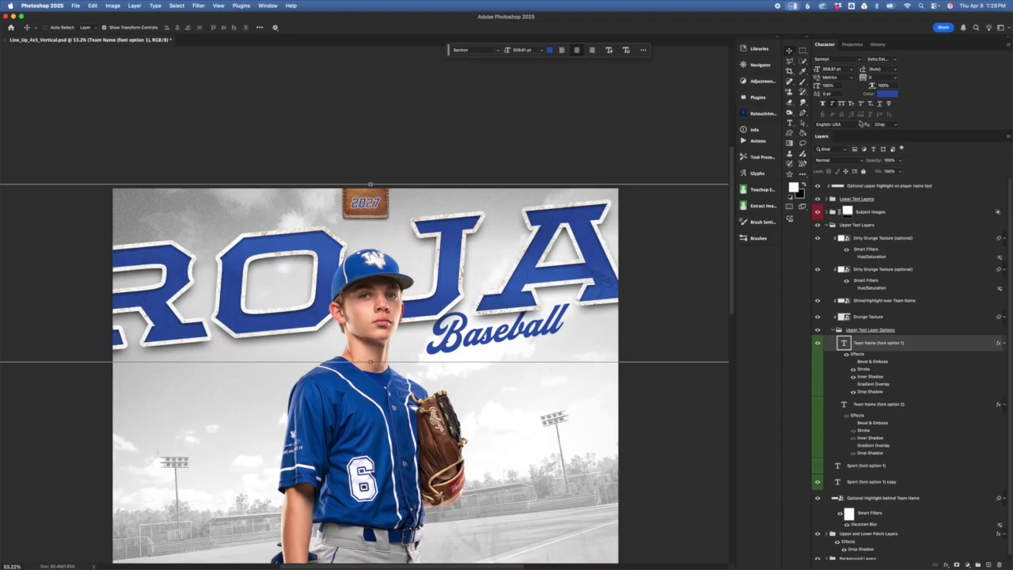
{"action": "left_click", "coordinate": [895, 59]}
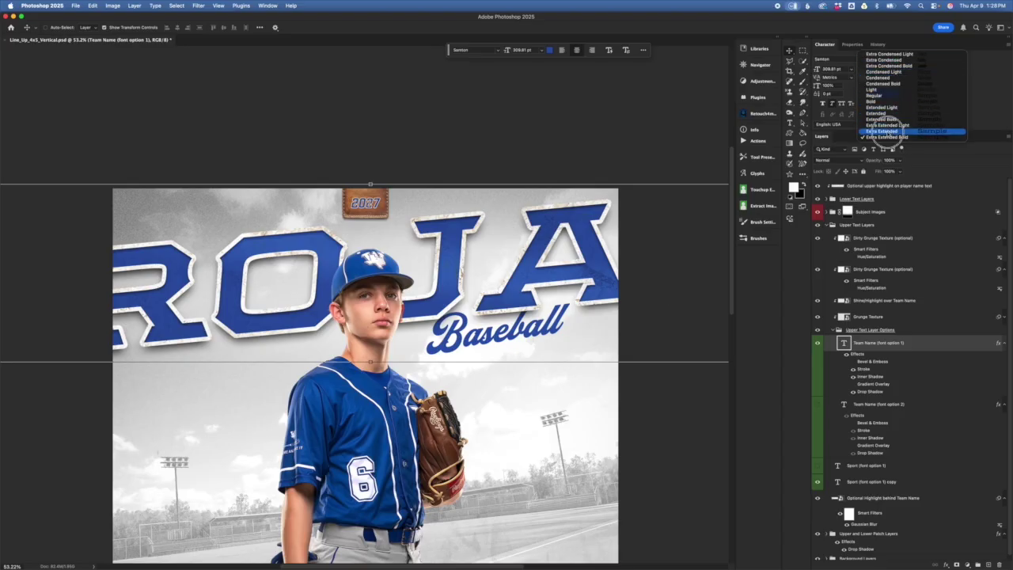
{"action": "left_click", "coordinate": [893, 131]}
{"action": "left_click", "coordinate": [895, 60]}
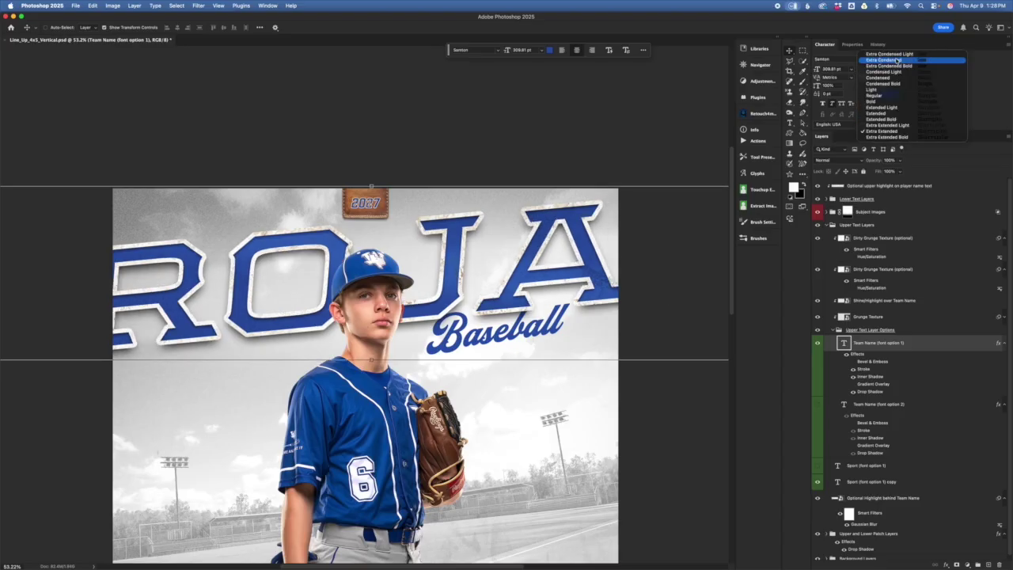
{"action": "left_click", "coordinate": [893, 119]}
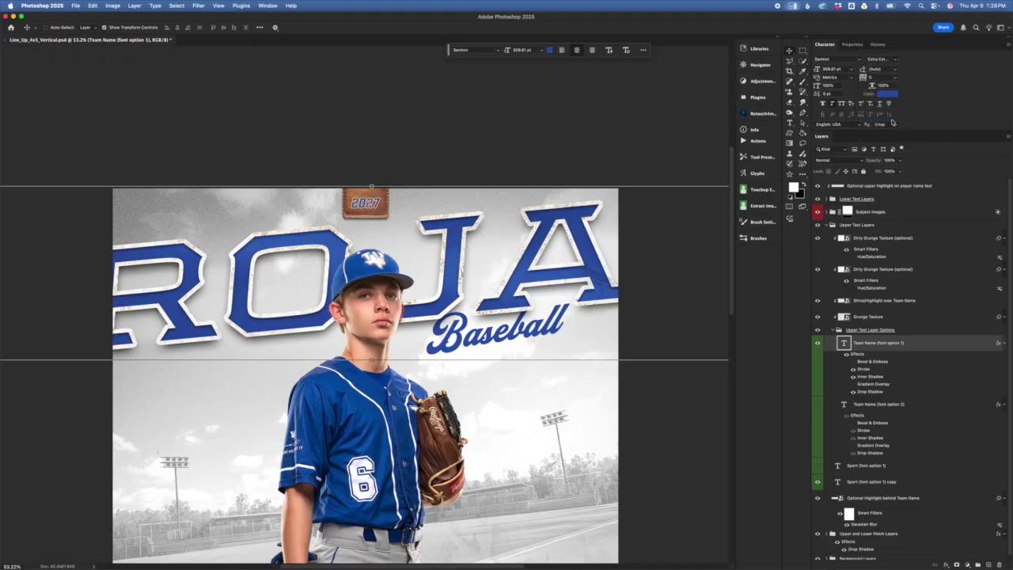
{"action": "left_click", "coordinate": [899, 60]}
{"action": "left_click", "coordinate": [899, 60]}
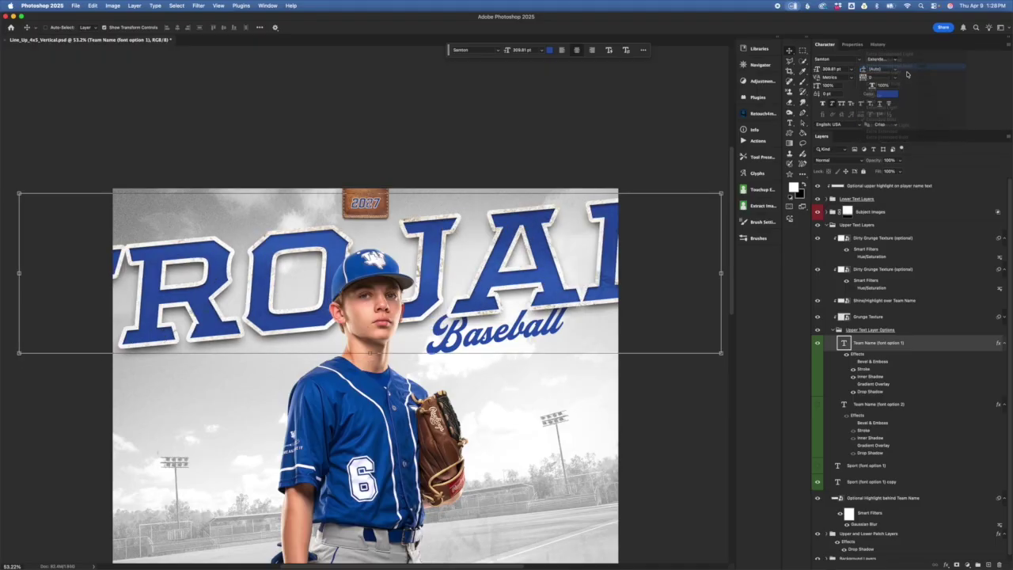
{"action": "left_click", "coordinate": [899, 61]}
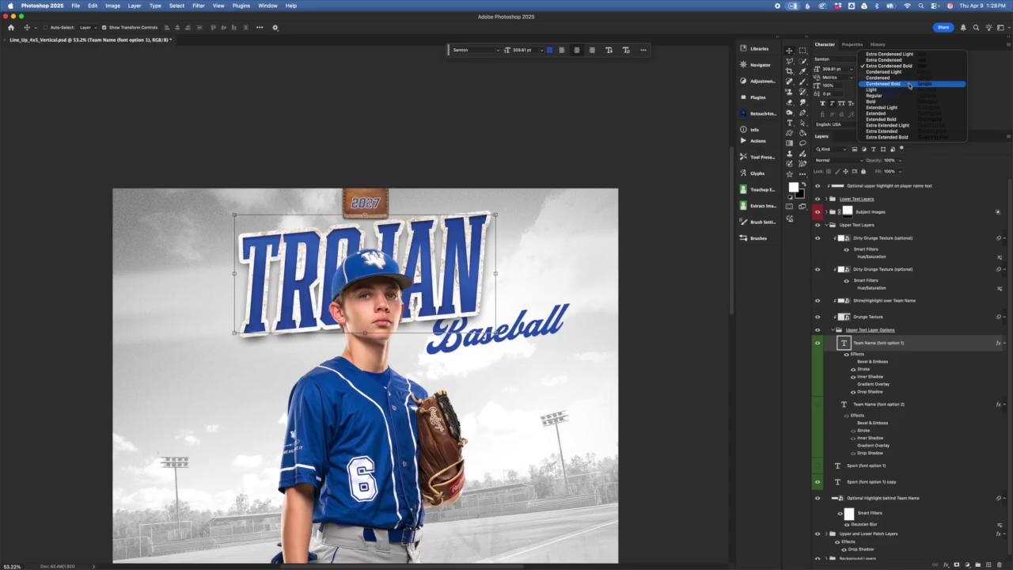
{"action": "left_click", "coordinate": [911, 85]}
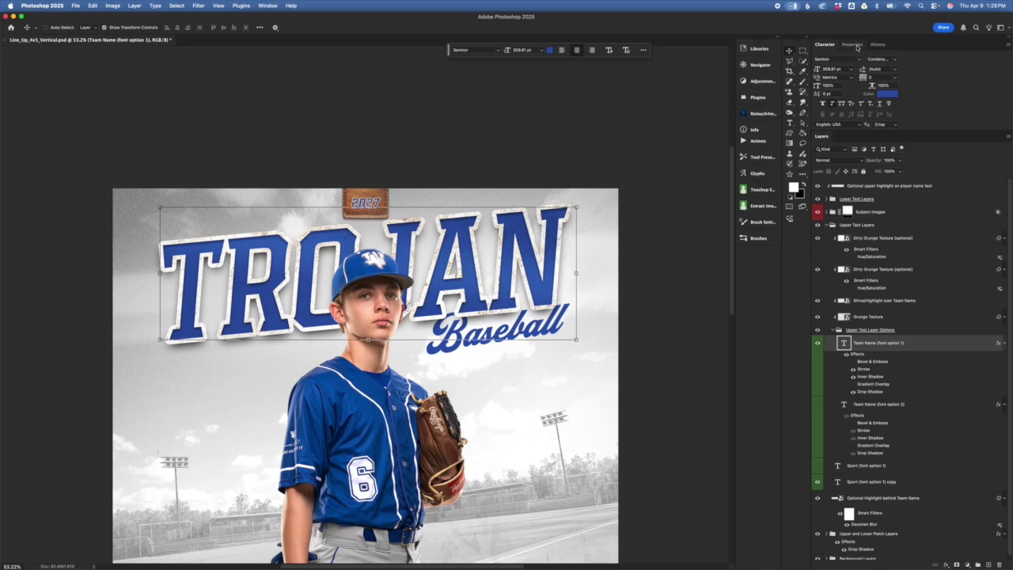
{"action": "left_click", "coordinate": [885, 86]}
{"action": "left_click", "coordinate": [890, 94]}
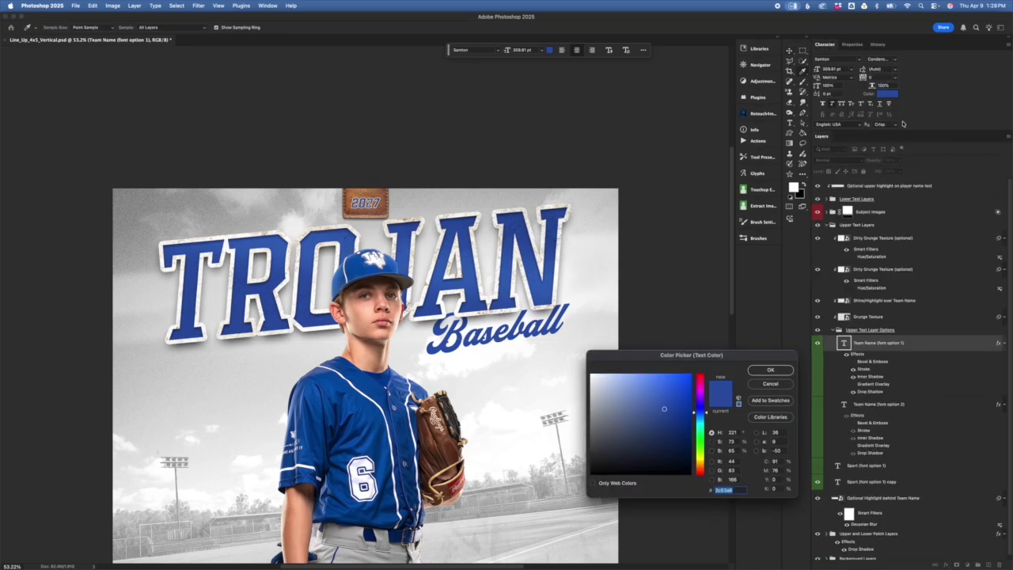
{"action": "left_click", "coordinate": [701, 377]}
{"action": "left_click_drag", "start_coordinate": [676, 386], "coordinate": [807, 355]}
{"action": "left_click", "coordinate": [770, 384]}
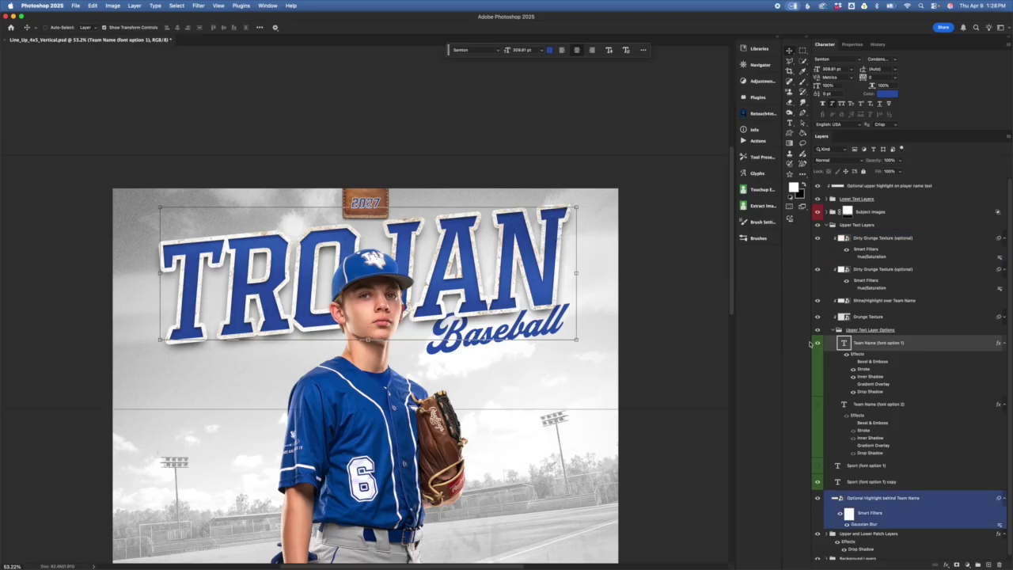
{"action": "double_click", "coordinate": [865, 370]}
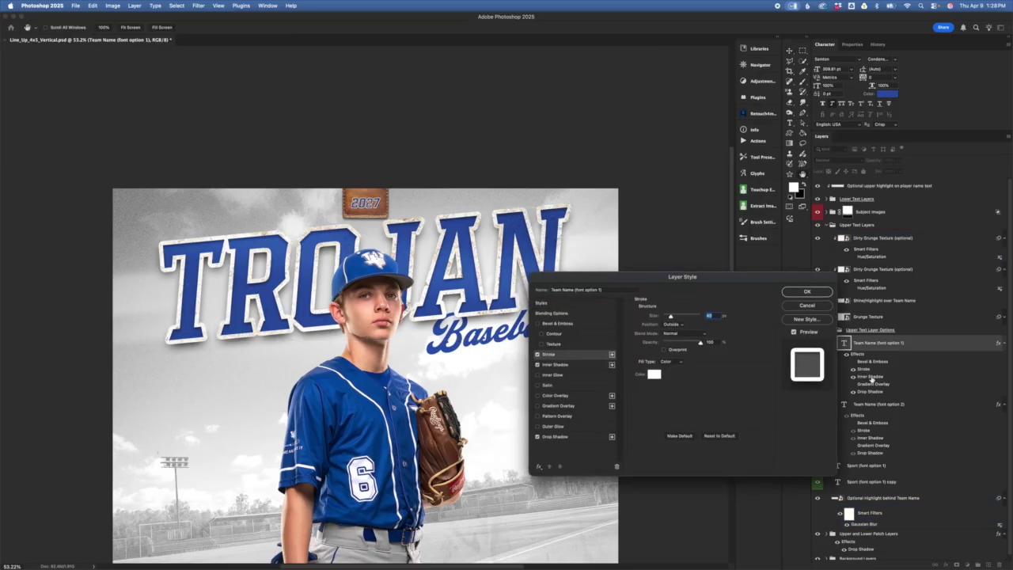
{"action": "left_click", "coordinate": [654, 374]}
{"action": "left_click", "coordinate": [689, 376]}
{"action": "left_click", "coordinate": [818, 308]}
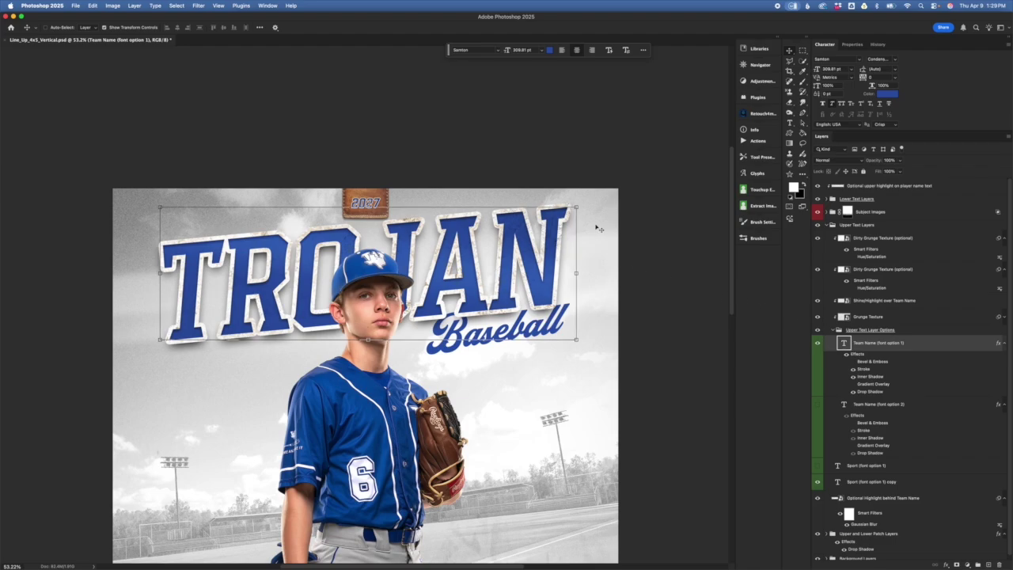
{"action": "left_click", "coordinate": [576, 208]}
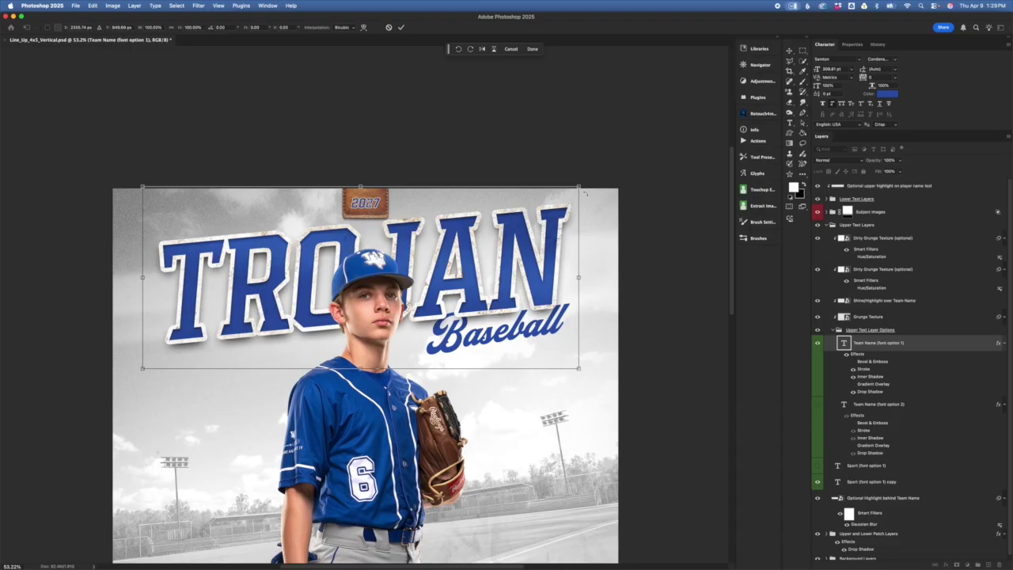
{"action": "left_click_drag", "start_coordinate": [580, 186], "coordinate": [610, 174]}
{"action": "mouse_move", "coordinate": [511, 255]}
{"action": "left_mouse_down"}
{"action": "mouse_move", "coordinate": [502, 243]}
{"action": "mouse_move", "coordinate": [521, 247]}
{"action": "mouse_move", "coordinate": [512, 237]}
{"action": "mouse_move", "coordinate": [508, 248]}
{"action": "left_mouse_up"}
{"action": "left_click", "coordinate": [388, 27]}
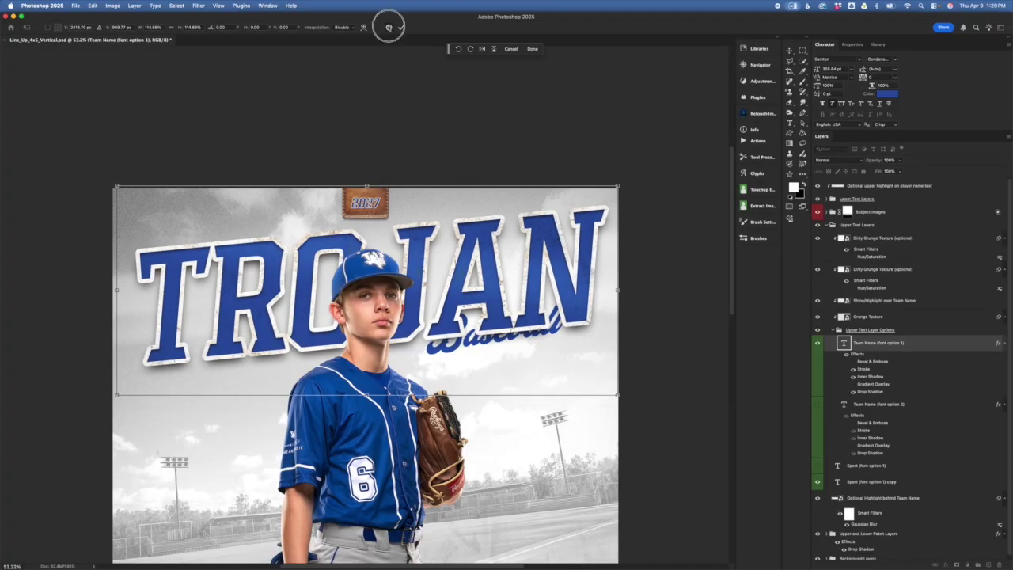
{"action": "left_click", "coordinate": [936, 348]}
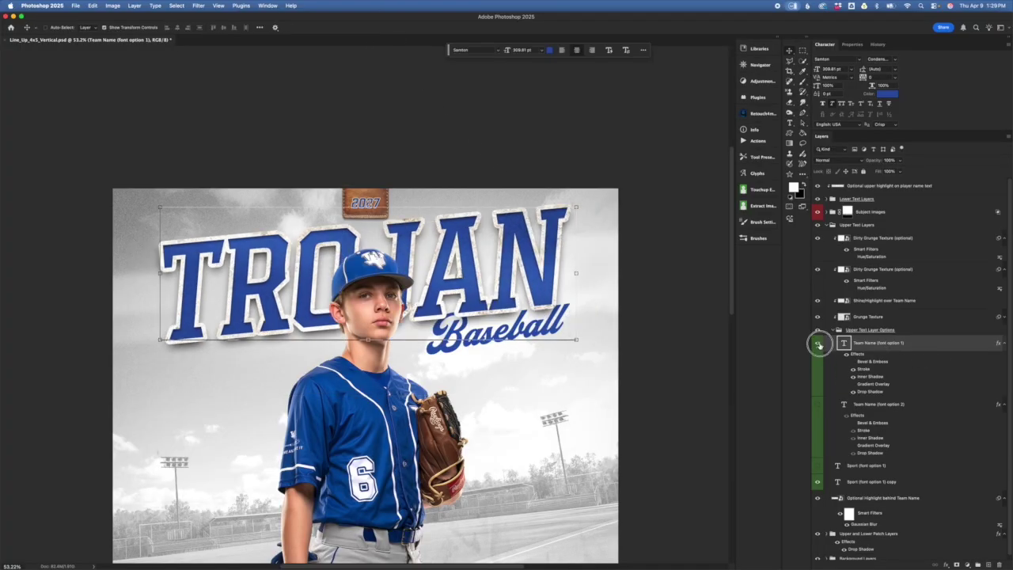
{"action": "left_click", "coordinate": [819, 344]}
{"action": "left_click", "coordinate": [818, 405]}
{"action": "left_click", "coordinate": [895, 480]}
{"action": "left_click", "coordinate": [872, 425]}
{"action": "left_click", "coordinate": [931, 407]}
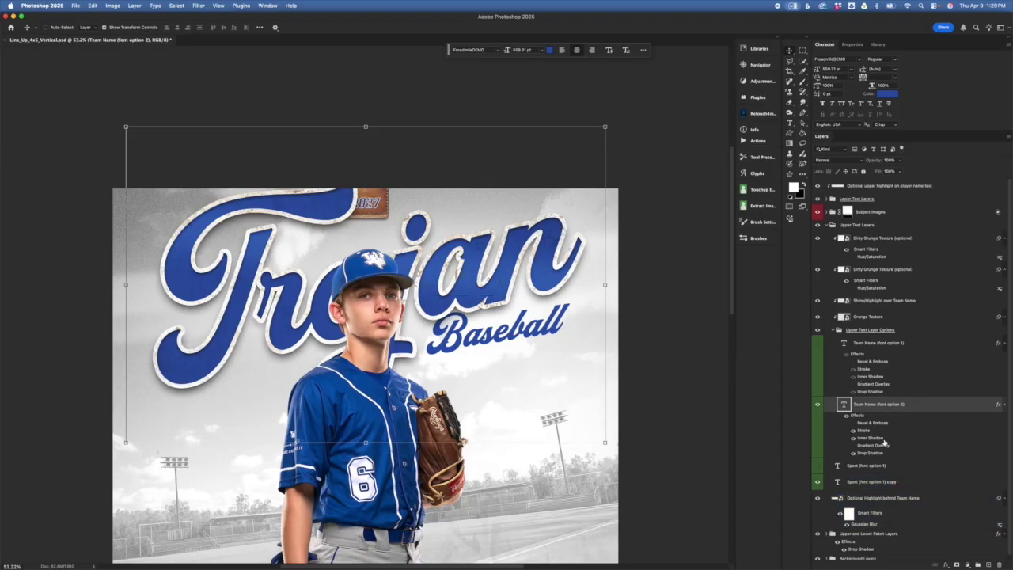
{"action": "left_click", "coordinate": [819, 406]}
{"action": "left_click", "coordinate": [820, 407]}
{"action": "left_click", "coordinate": [818, 404]}
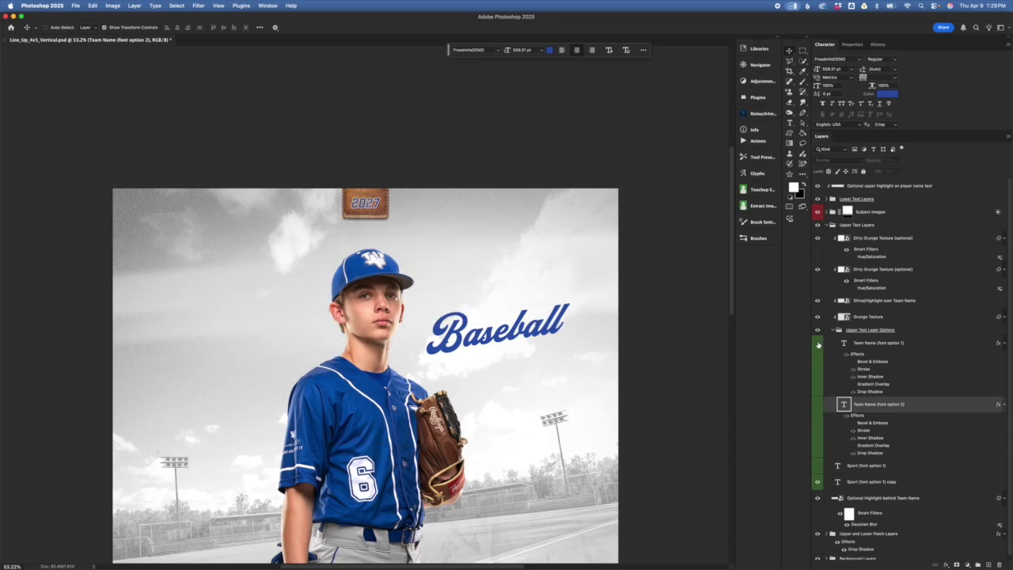
{"action": "left_click", "coordinate": [818, 343]}
{"action": "left_click", "coordinate": [885, 473]}
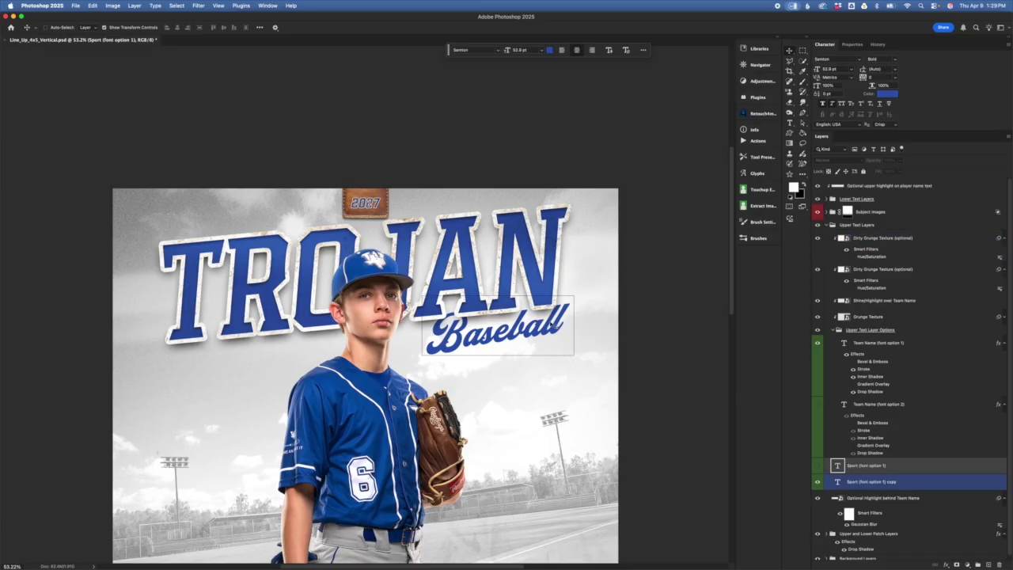
{"action": "left_click", "coordinate": [863, 481]}
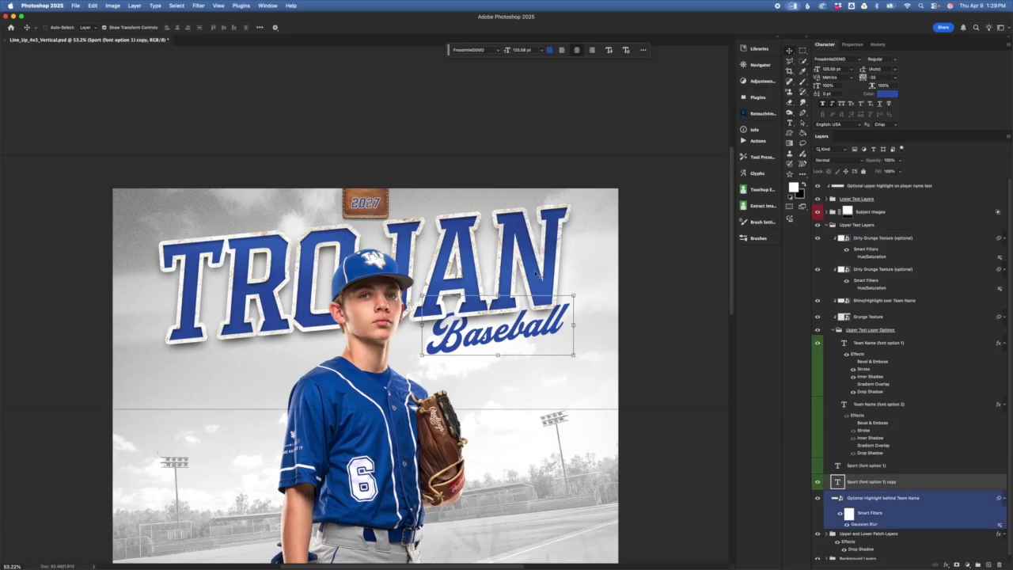
{"action": "left_click", "coordinate": [818, 481]}
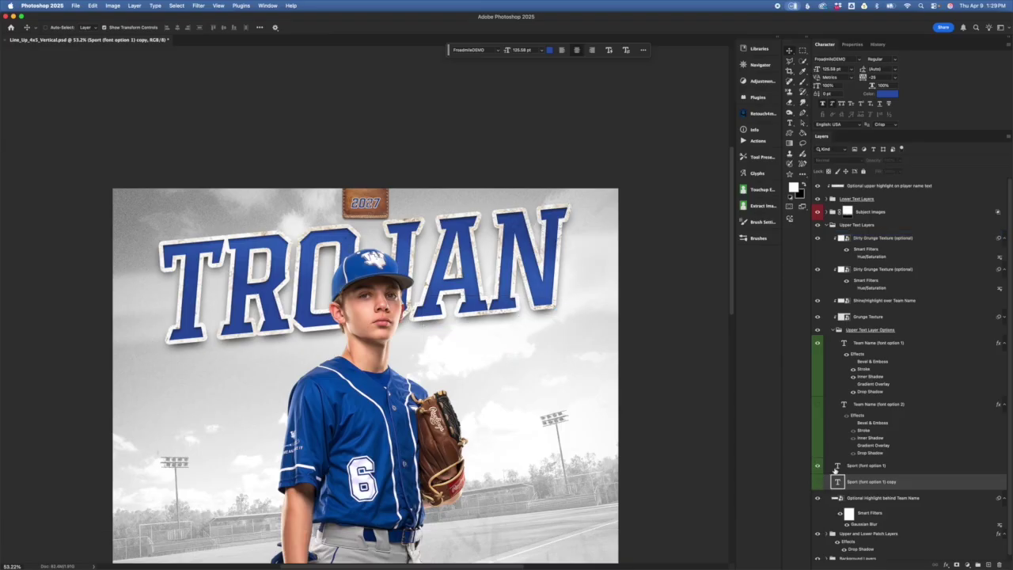
{"action": "left_click", "coordinate": [818, 465]}
{"action": "left_click", "coordinate": [892, 470]}
{"action": "left_click", "coordinate": [892, 469]}
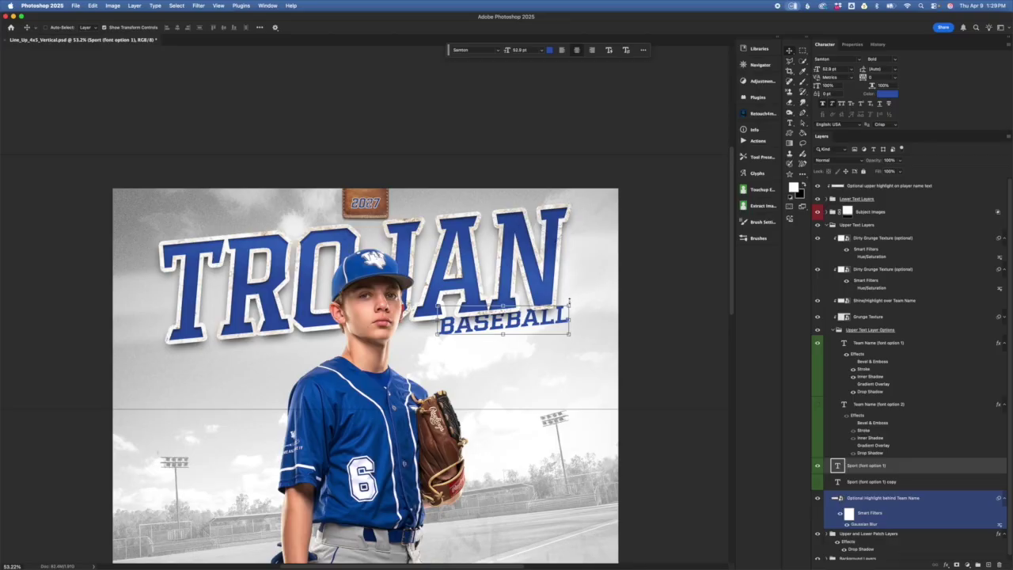
{"action": "left_click", "coordinate": [570, 302]}
{"action": "left_click_drag", "start_coordinate": [559, 324], "coordinate": [561, 331]}
{"action": "key", "text": "super+z"}
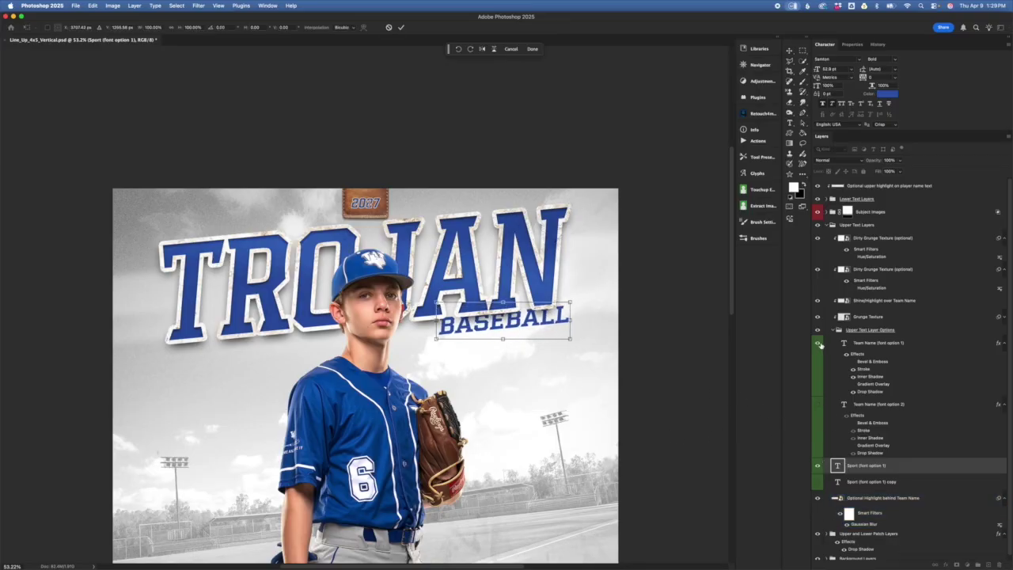
{"action": "left_click", "coordinate": [819, 345]}
{"action": "left_click", "coordinate": [817, 405]}
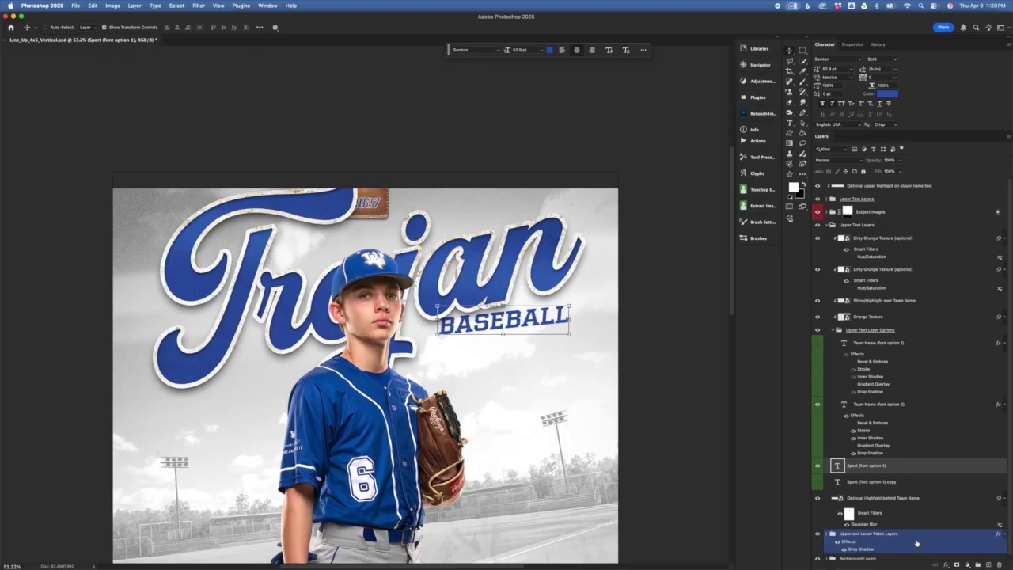
{"action": "left_click", "coordinate": [910, 404]}
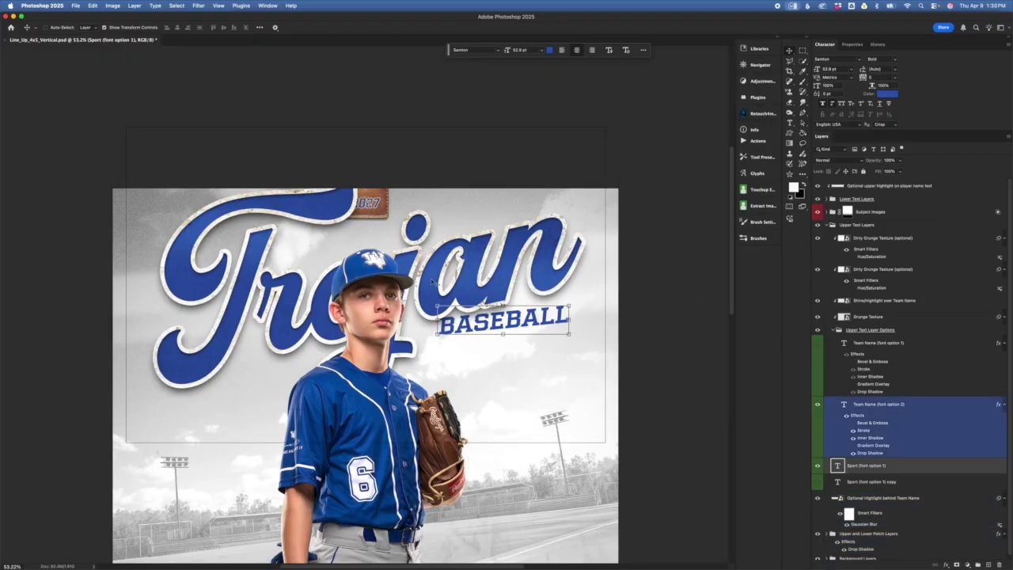
{"action": "left_click", "coordinate": [818, 406]}
{"action": "left_click", "coordinate": [817, 465]}
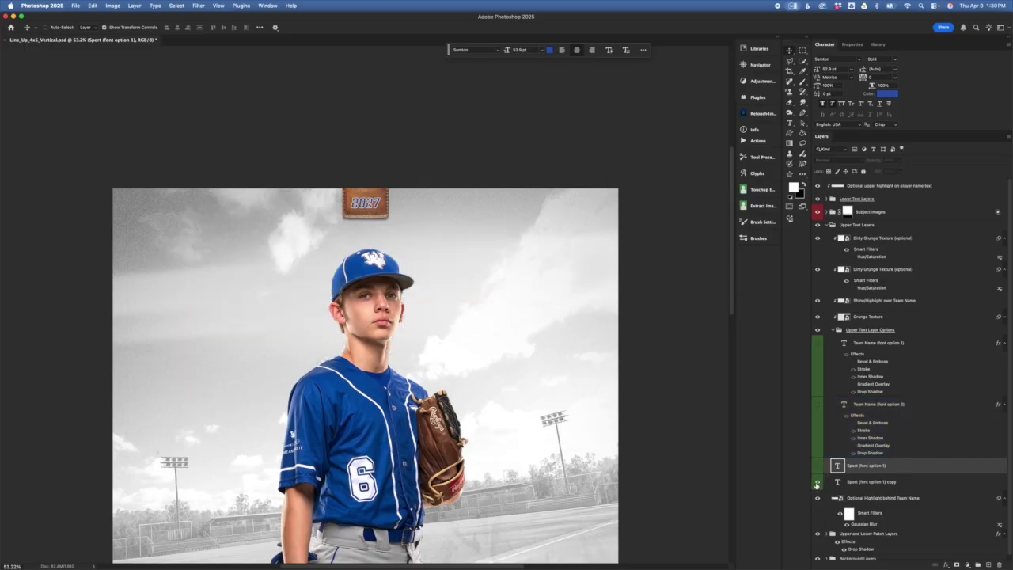
{"action": "left_click", "coordinate": [818, 481]}
{"action": "left_click", "coordinate": [817, 343]}
{"action": "left_click", "coordinate": [967, 514]}
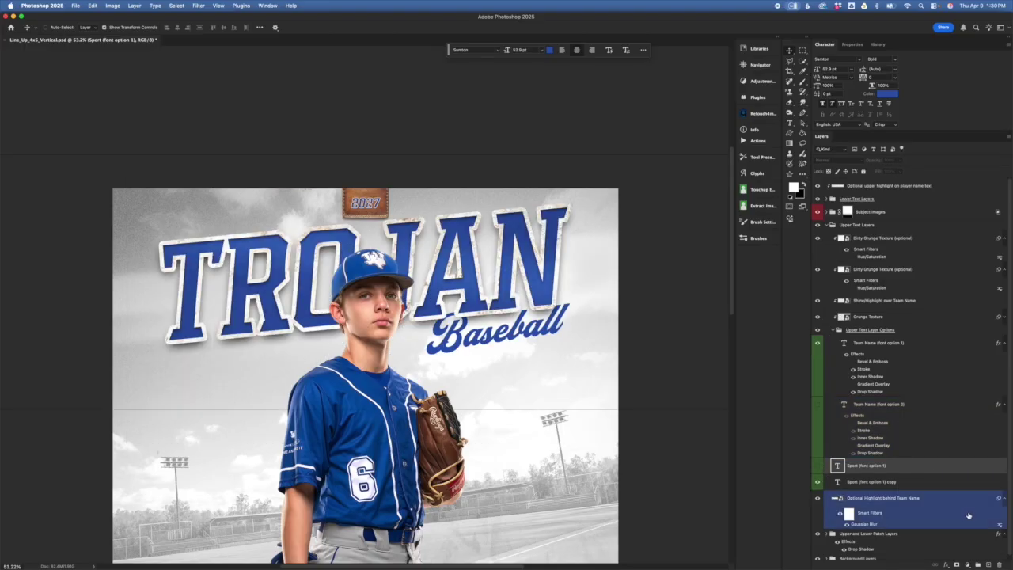
{"action": "left_click", "coordinate": [890, 483]}
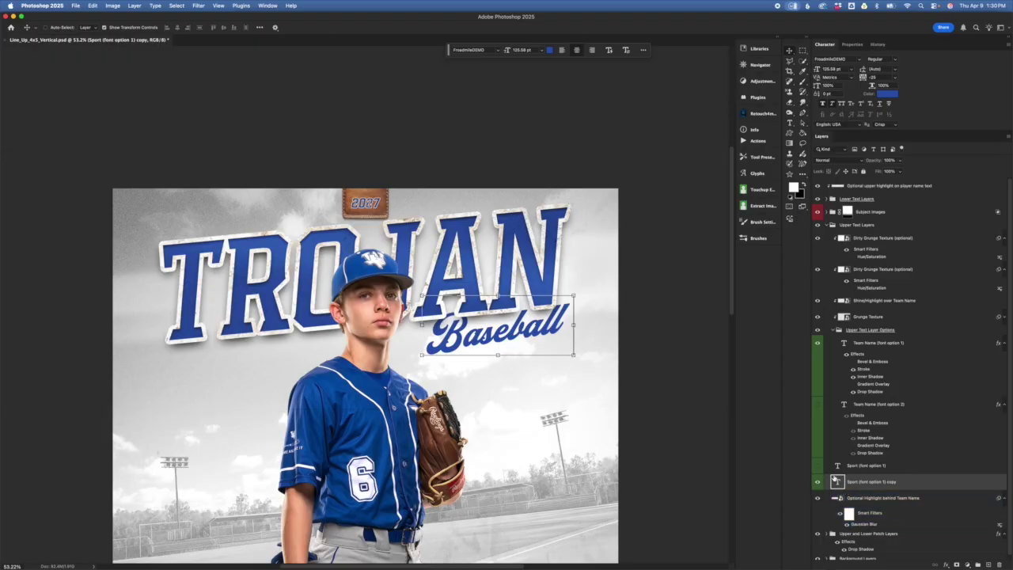
- Replace the Baseball subtitle wording with 'Softball' and shrink it slightly
{"action": "double_click", "coordinate": [838, 483]}
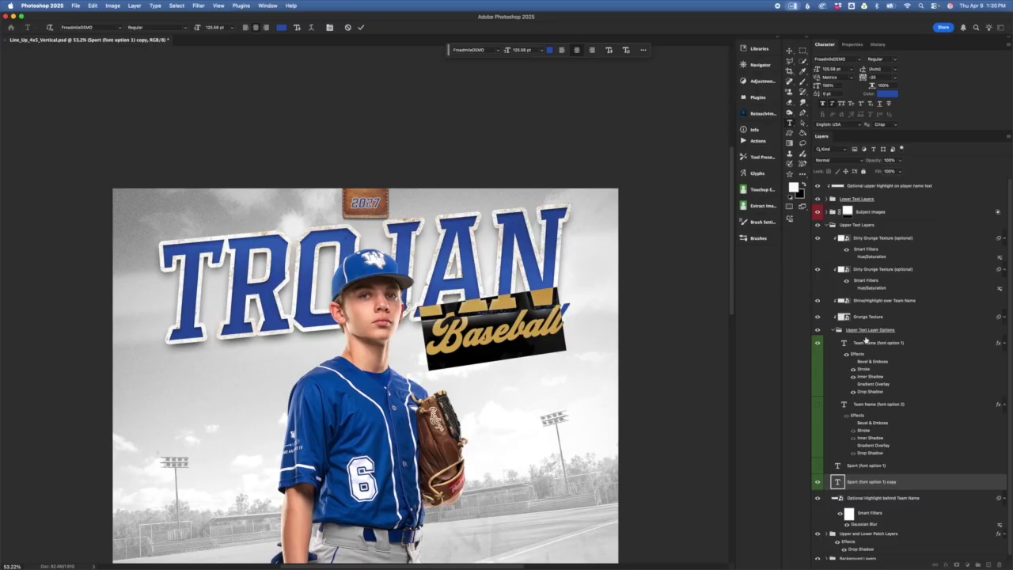
{"action": "type", "text": "Softb"}
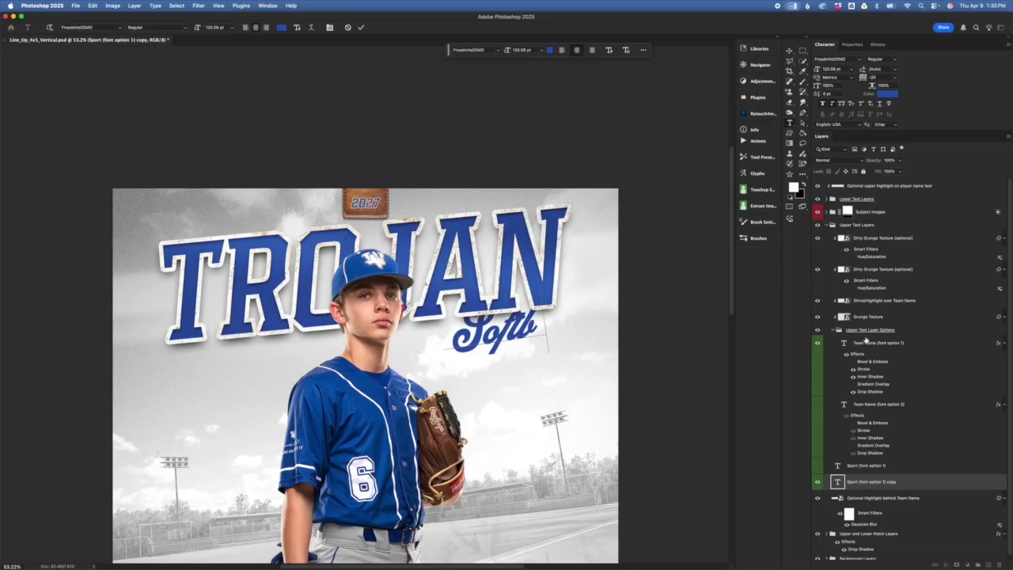
{"action": "type", "text": "all"}
{"action": "key", "text": "super+t"}
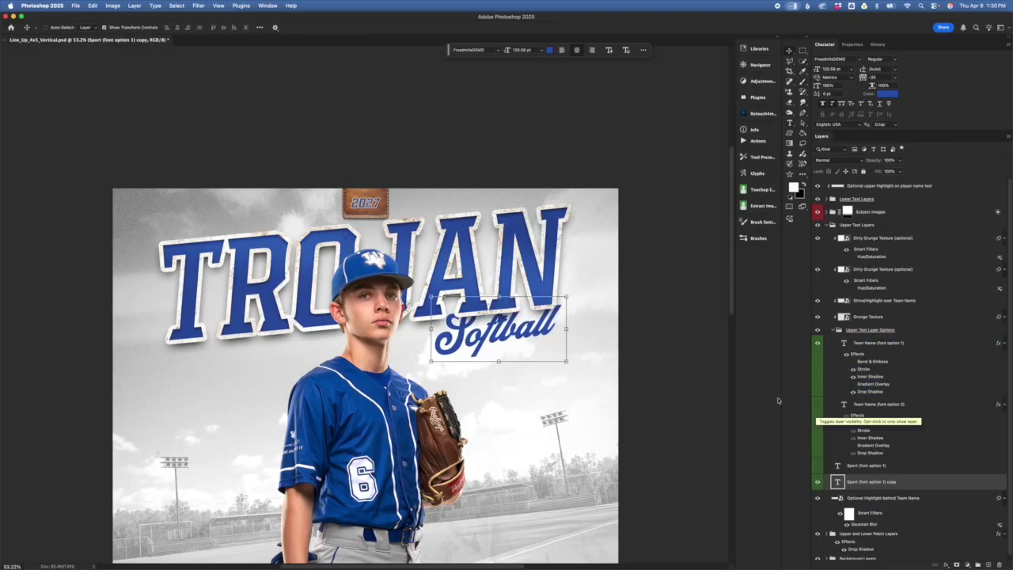
{"action": "left_click_drag", "start_coordinate": [572, 283], "coordinate": [562, 290]}
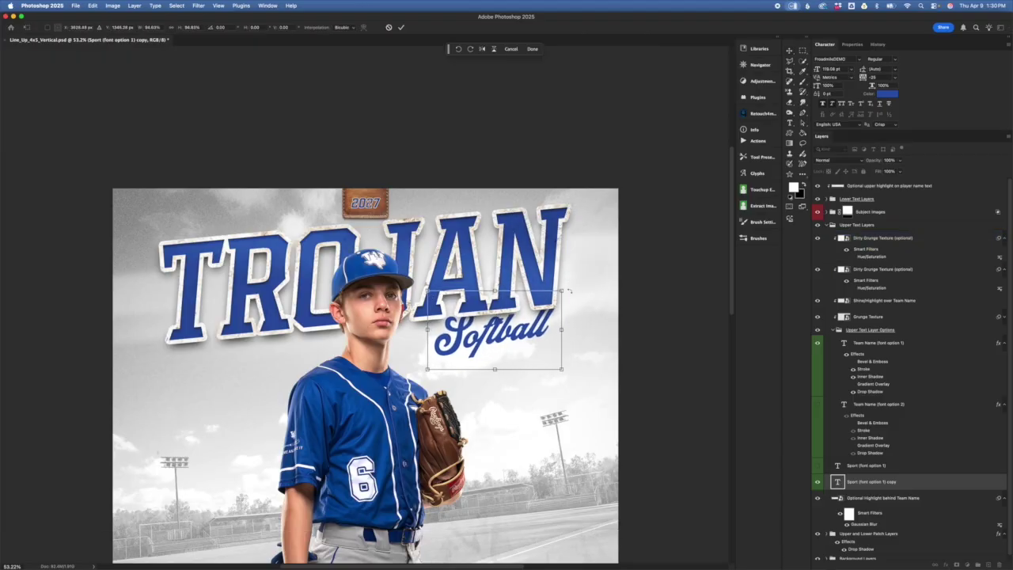
{"action": "left_click", "coordinate": [402, 28]}
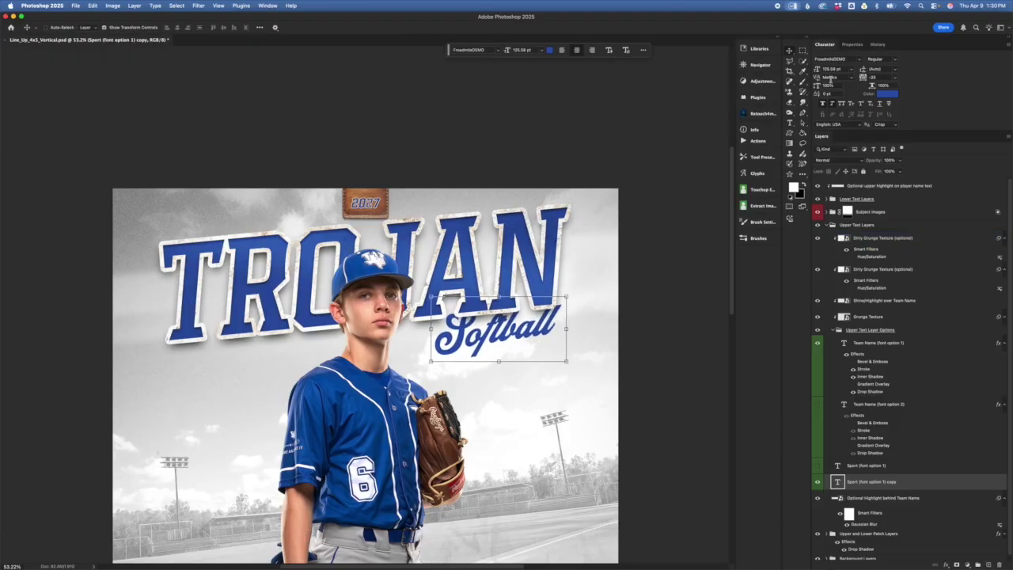
- Enlarge the Softball script font size, then nudge the text right and down
{"action": "left_click", "coordinate": [820, 69]}
{"action": "left_click_drag", "start_coordinate": [818, 69], "coordinate": [795, 69]}
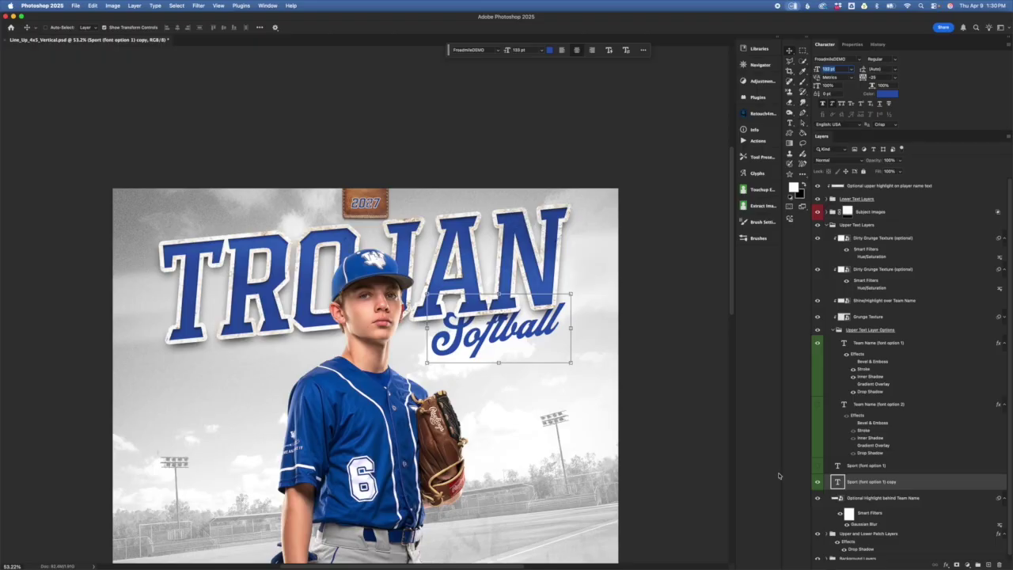
{"action": "left_click_drag", "start_coordinate": [547, 321], "coordinate": [551, 315]}
- Cancel the pending Softball move and scale the TROJAN team name down to about 94%
{"action": "left_click", "coordinate": [388, 27]}
{"action": "left_click", "coordinate": [881, 375]}
{"action": "left_click", "coordinate": [905, 344]}
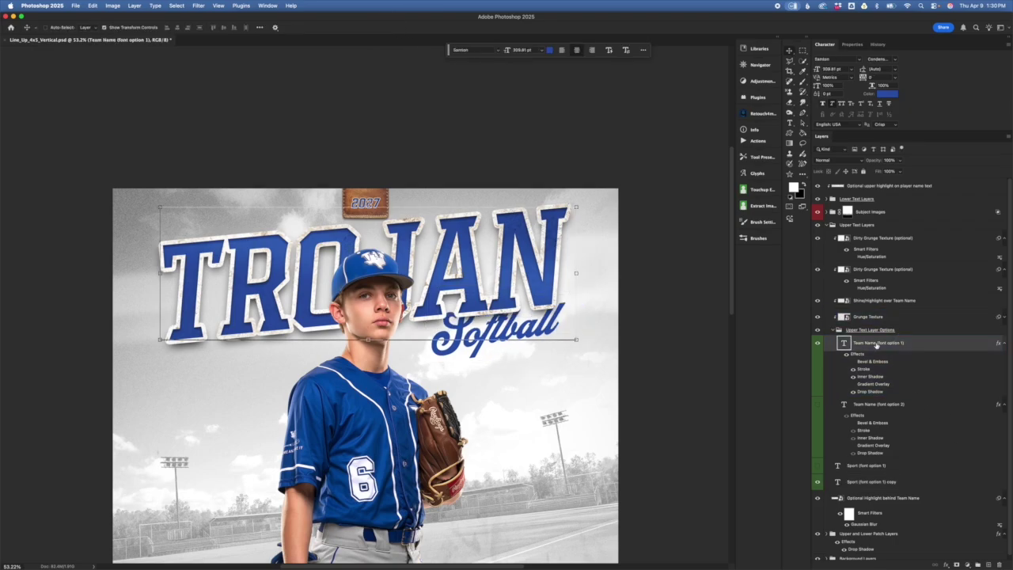
{"action": "key", "text": "super+t"}
{"action": "left_click_drag", "start_coordinate": [579, 188], "coordinate": [566, 192]}
{"action": "key", "text": "Return"}
- Try Bold on TROJAN, revert to the condensed style, then select the upper text group
{"action": "left_click", "coordinate": [885, 59]}
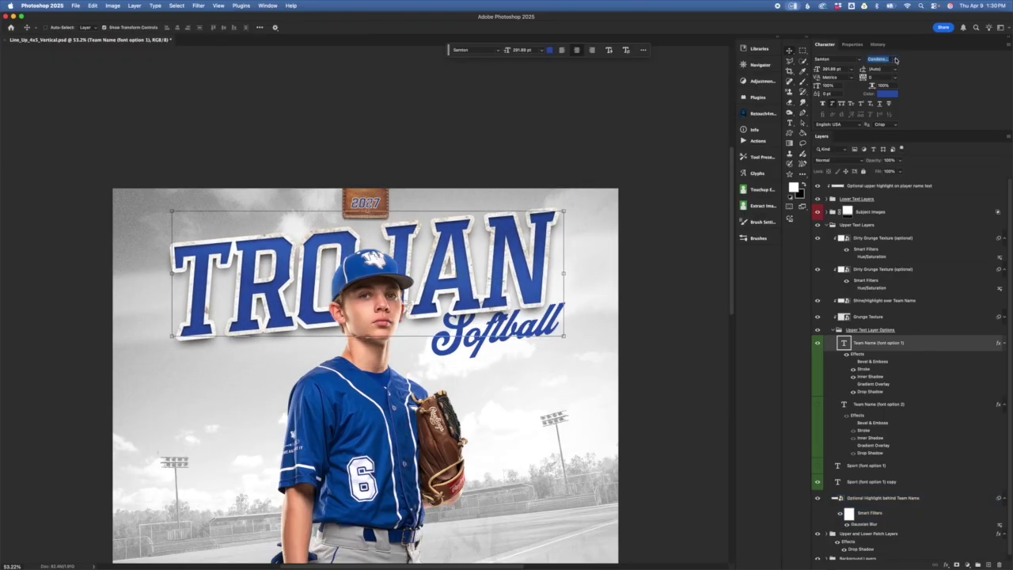
{"action": "left_click", "coordinate": [896, 59]}
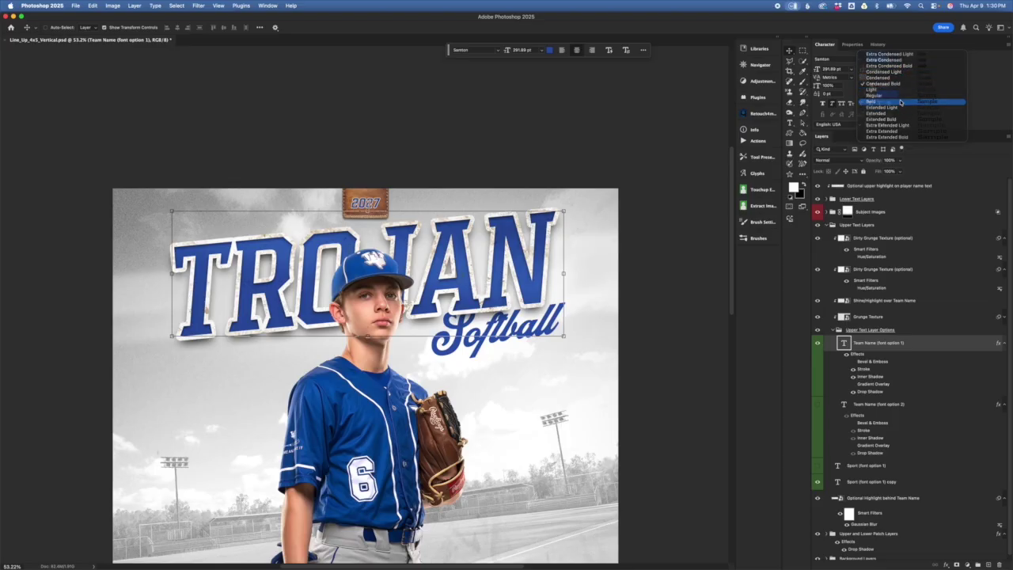
{"action": "left_click", "coordinate": [901, 103]}
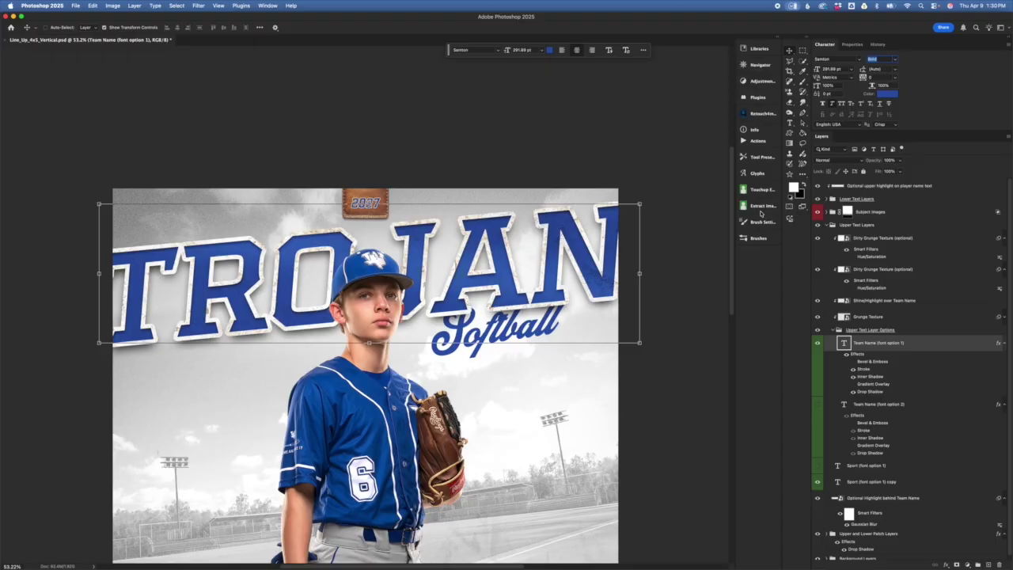
{"action": "key", "text": "super+z"}
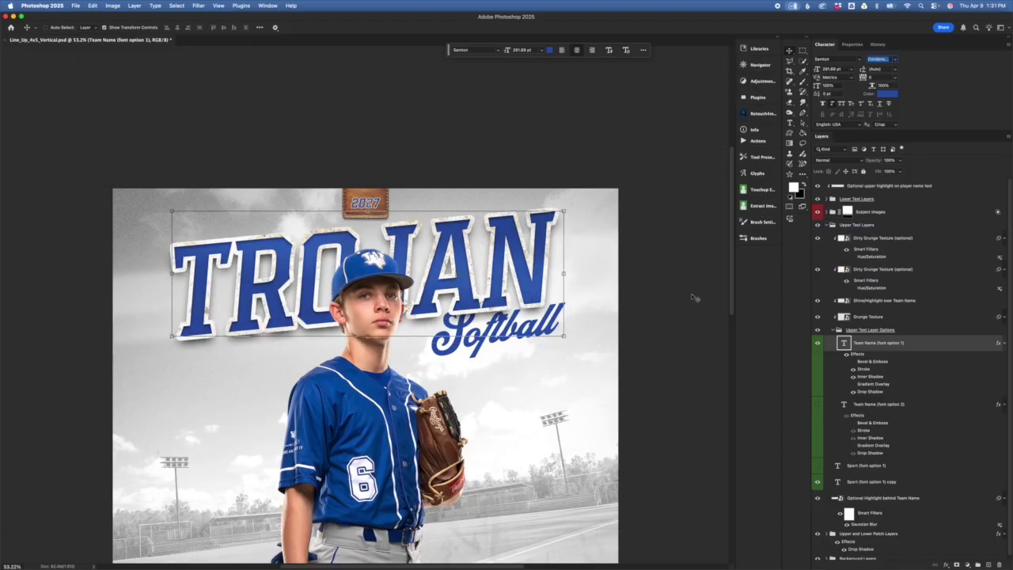
{"action": "left_click", "coordinate": [921, 467], "text": "shift"}
{"action": "left_click", "coordinate": [852, 331]}
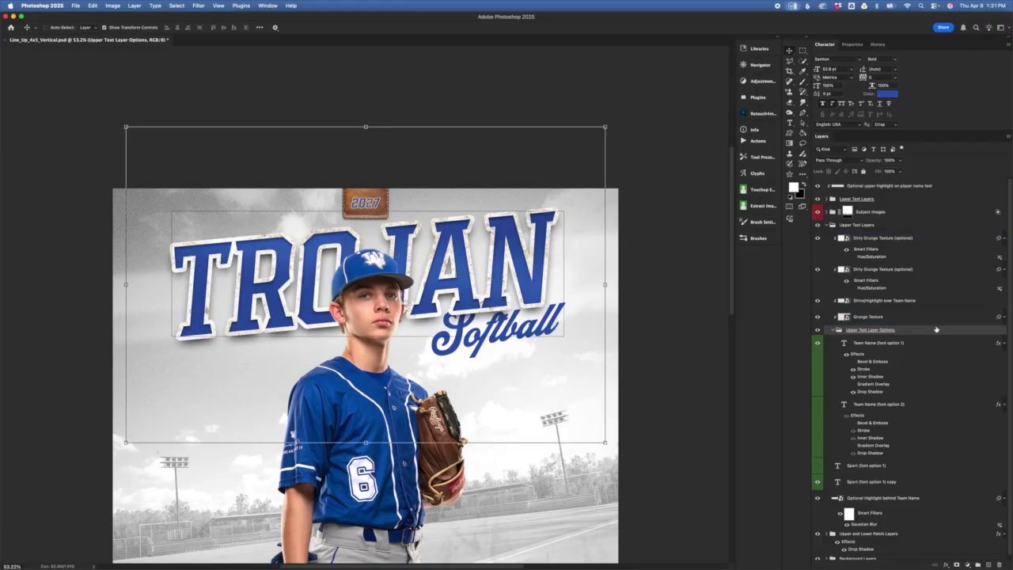
{"action": "left_click", "coordinate": [871, 317]}
{"action": "key", "text": "super+equal"}
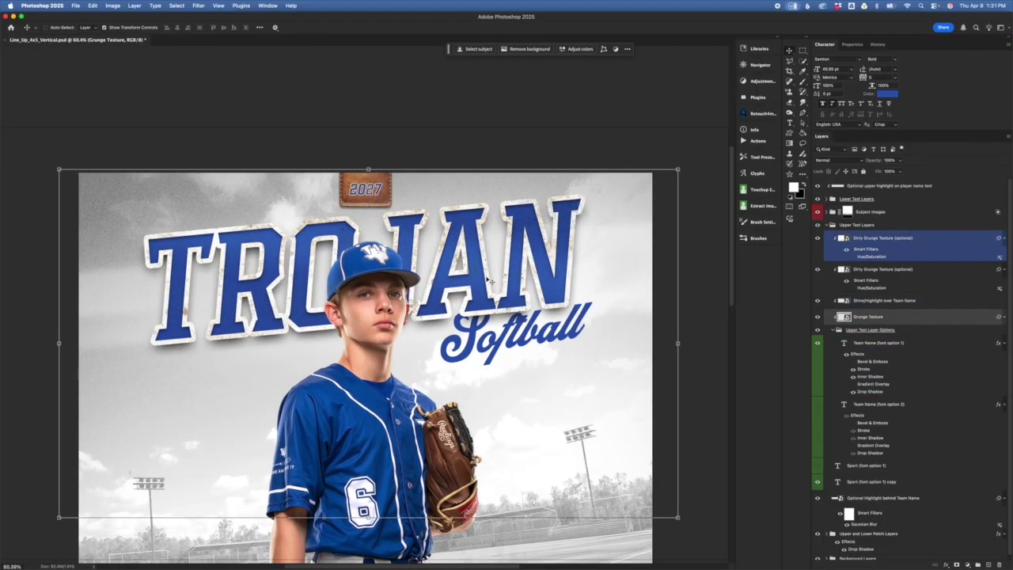
{"action": "scroll", "coordinate": [489, 281], "scroll_direction": "up", "scroll_amount": 5}
{"action": "scroll", "coordinate": [488, 279], "scroll_direction": "up", "scroll_amount": 2}
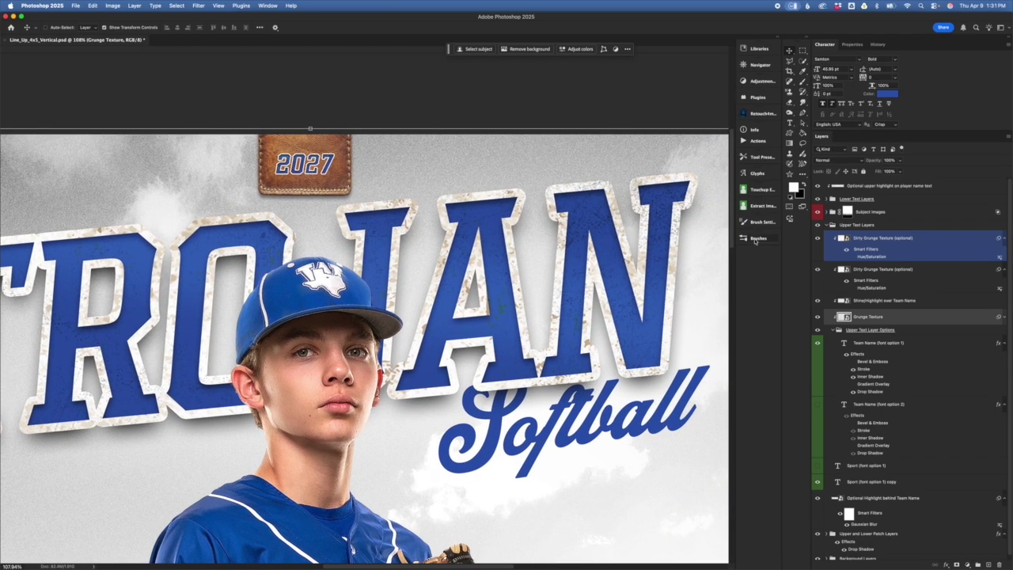
{"action": "left_click", "coordinate": [892, 331]}
{"action": "left_click", "coordinate": [886, 344]}
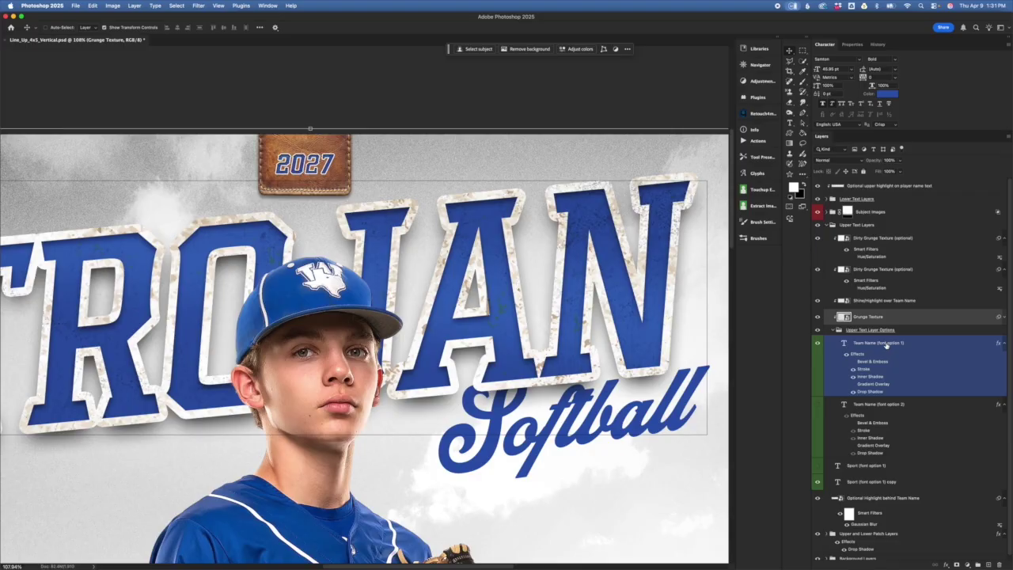
{"action": "left_click", "coordinate": [912, 301]}
{"action": "left_click", "coordinate": [916, 315]}
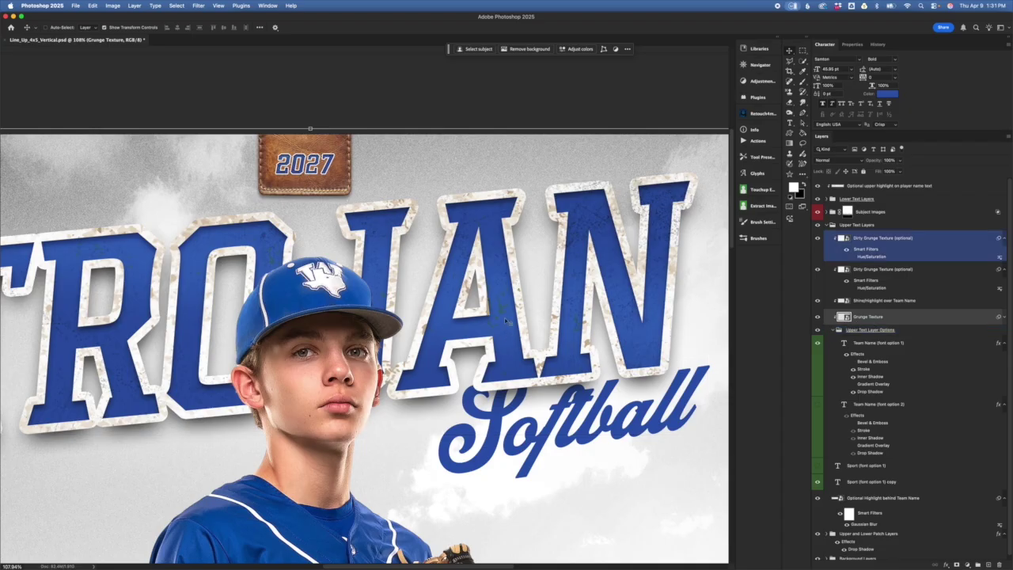
{"action": "scroll", "coordinate": [648, 352], "scroll_direction": "up", "scroll_amount": 5}
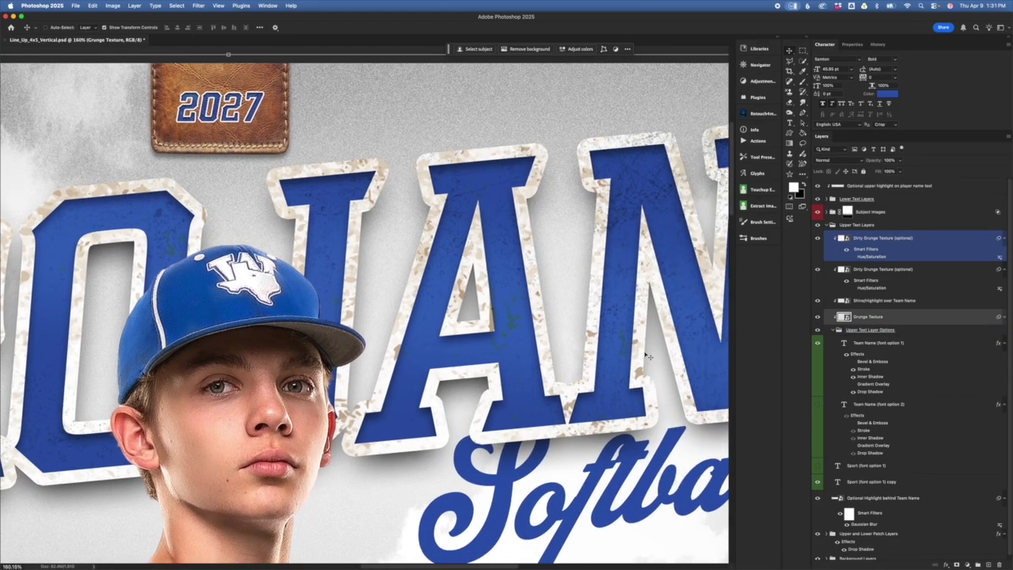
{"action": "scroll", "coordinate": [647, 357], "scroll_direction": "right", "scroll_amount": 3}
{"action": "left_click", "coordinate": [818, 316]}
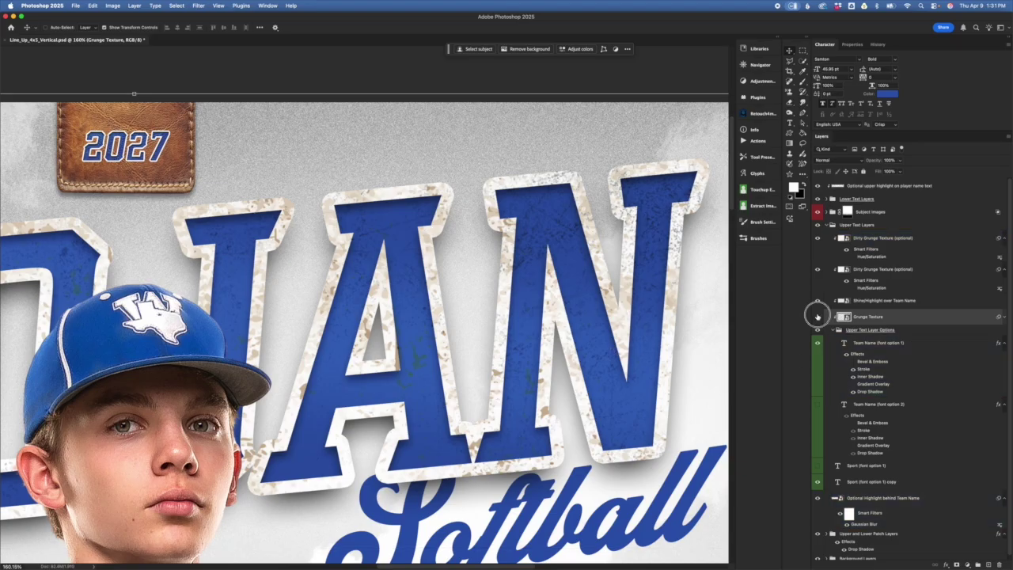
{"action": "left_click", "coordinate": [818, 317]}
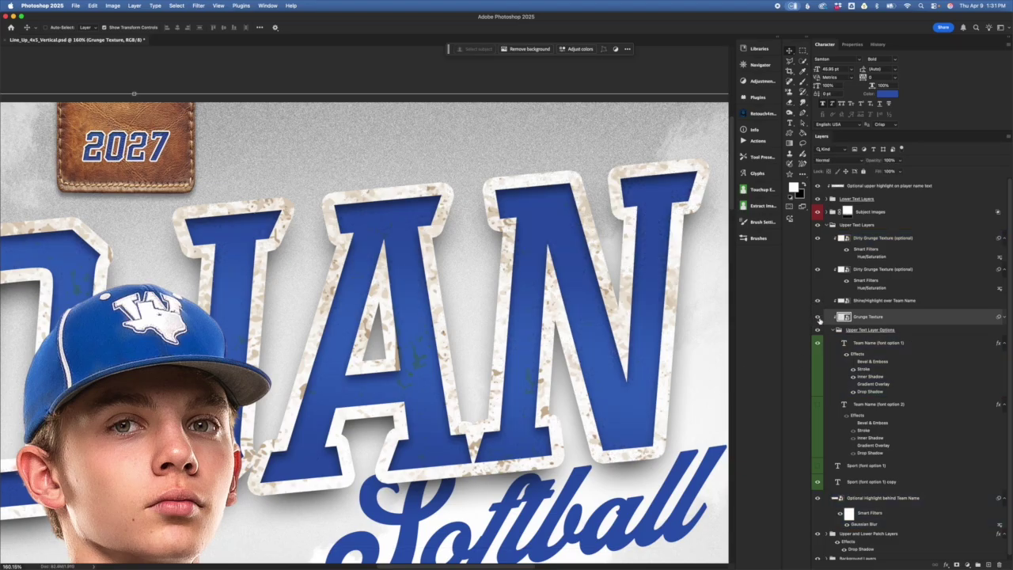
{"action": "left_click_drag", "start_coordinate": [923, 325], "coordinate": [865, 160]}
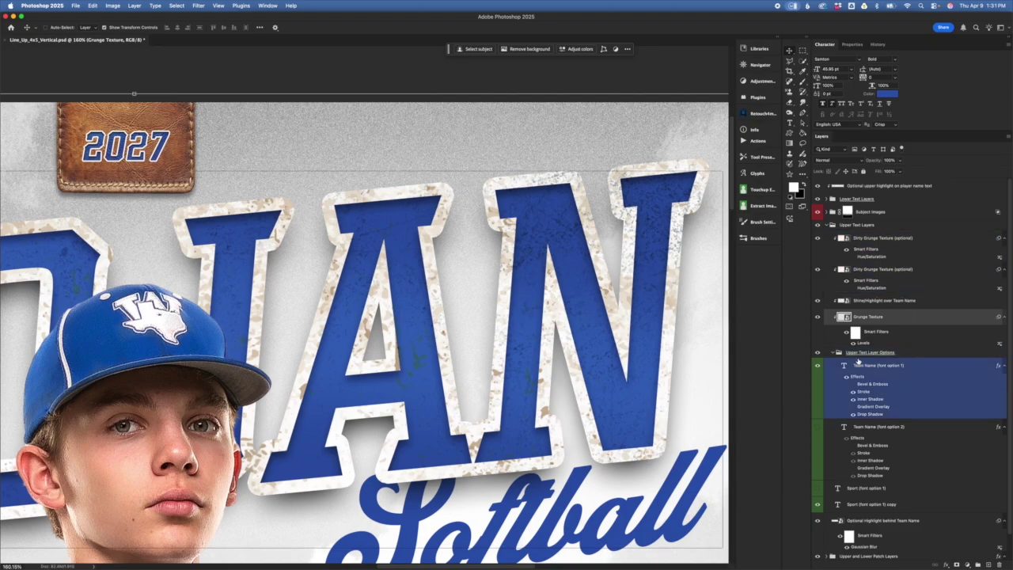
{"action": "double_click", "coordinate": [864, 343]}
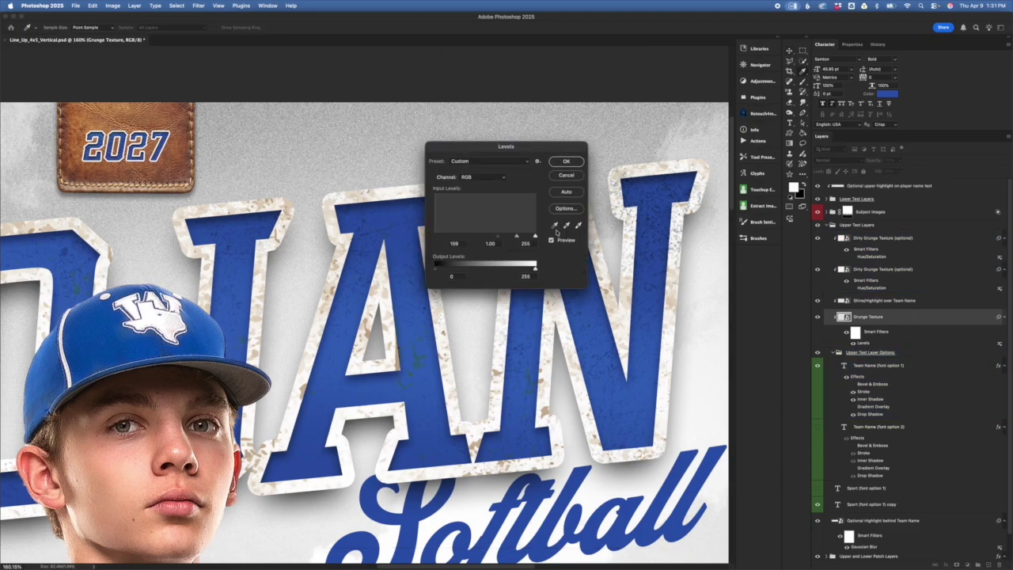
{"action": "left_click", "coordinate": [565, 176]}
{"action": "left_click", "coordinate": [949, 305]}
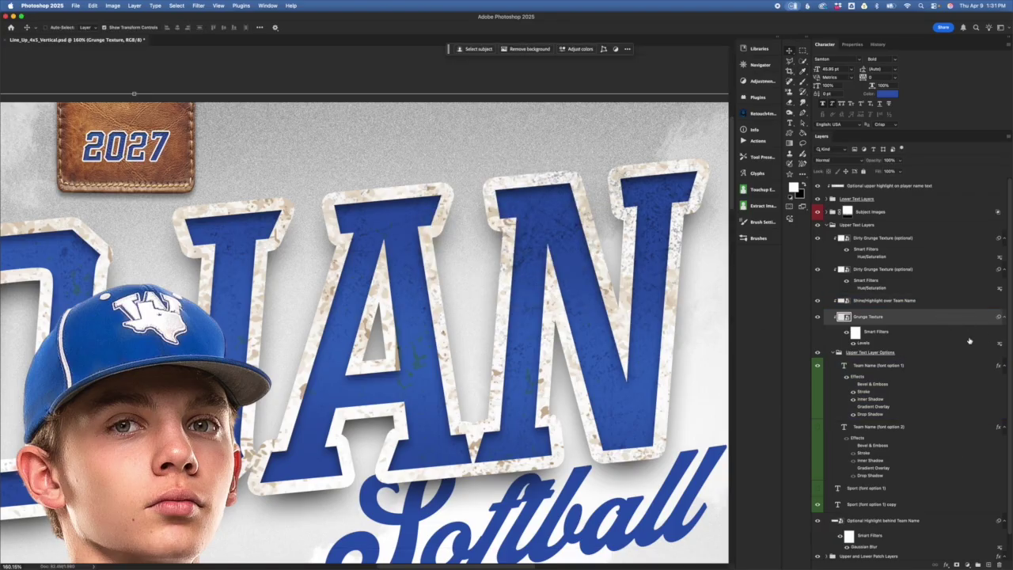
{"action": "left_click", "coordinate": [932, 303]}
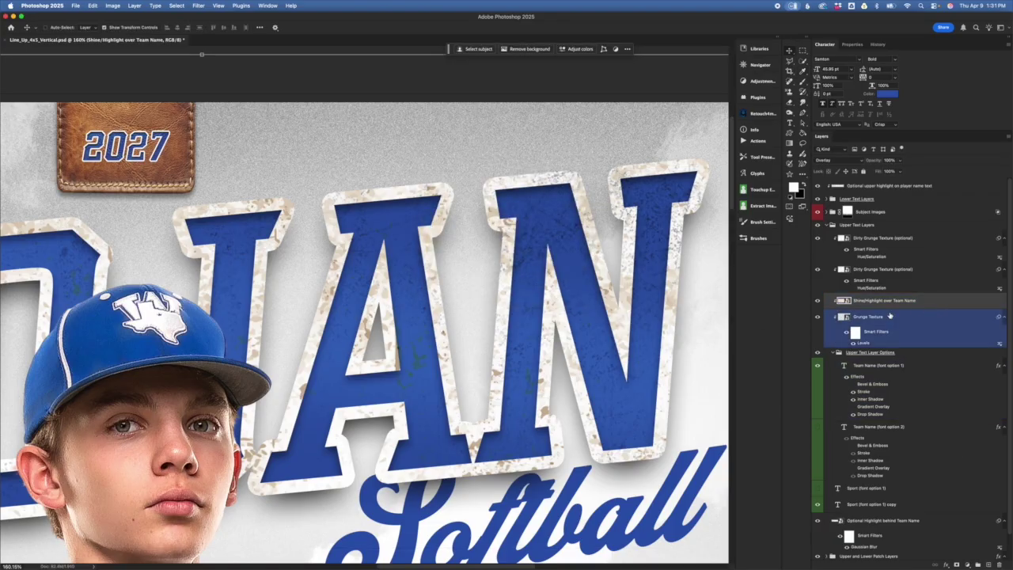
{"action": "scroll", "coordinate": [641, 389], "scroll_direction": "down", "scroll_amount": 5}
{"action": "scroll", "coordinate": [631, 402], "scroll_direction": "left", "scroll_amount": 5}
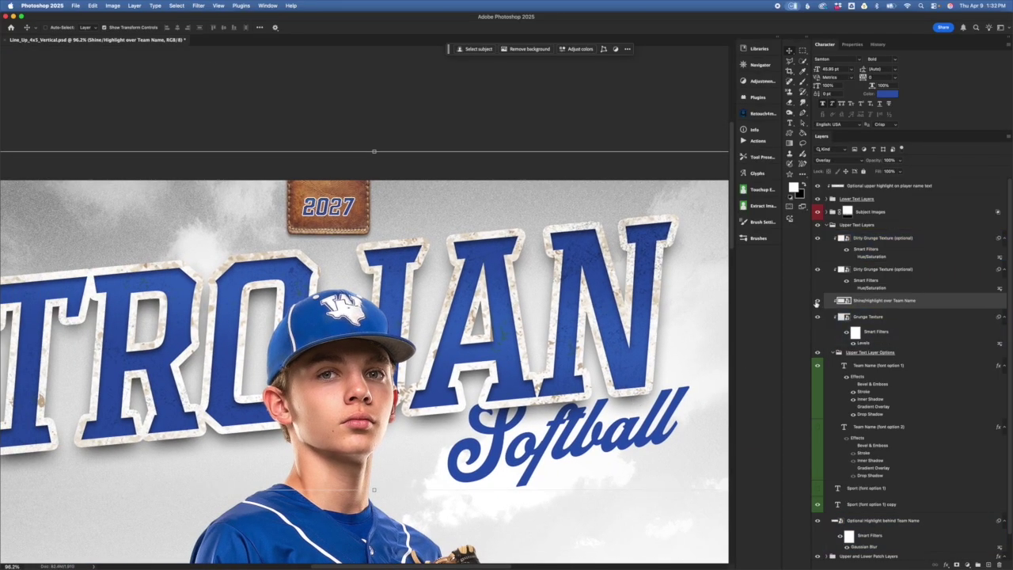
{"action": "scroll", "coordinate": [663, 371], "scroll_direction": "down", "scroll_amount": 3}
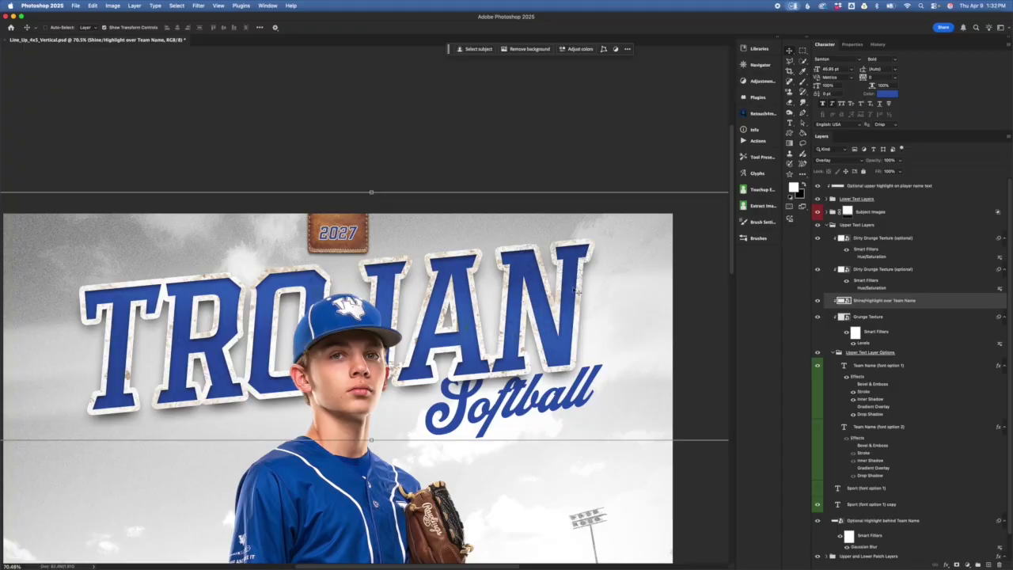
{"action": "left_click", "coordinate": [606, 349]}
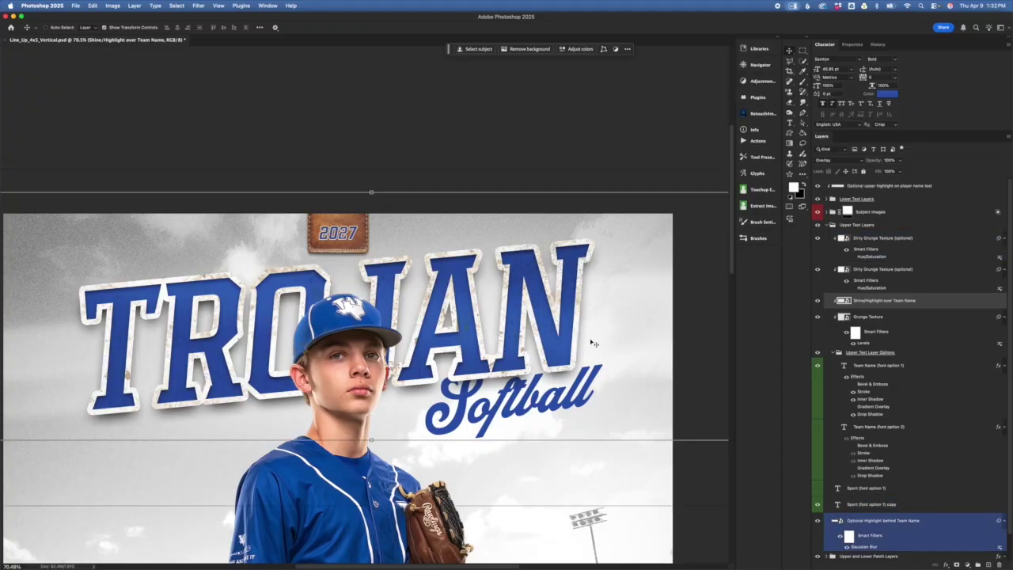
{"action": "left_click", "coordinate": [414, 317]}
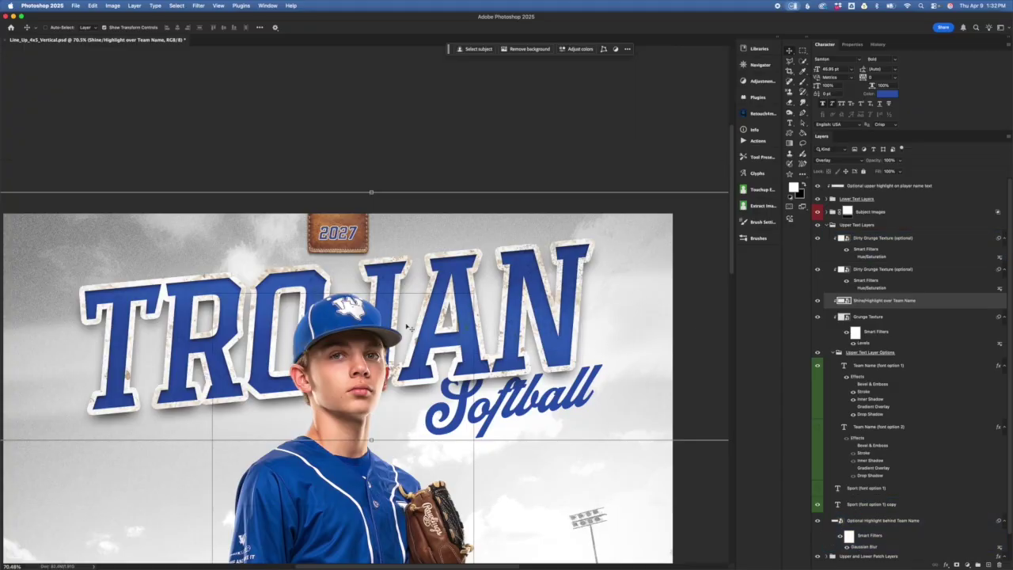
{"action": "left_click", "coordinate": [837, 275]}
{"action": "left_click", "coordinate": [819, 301]}
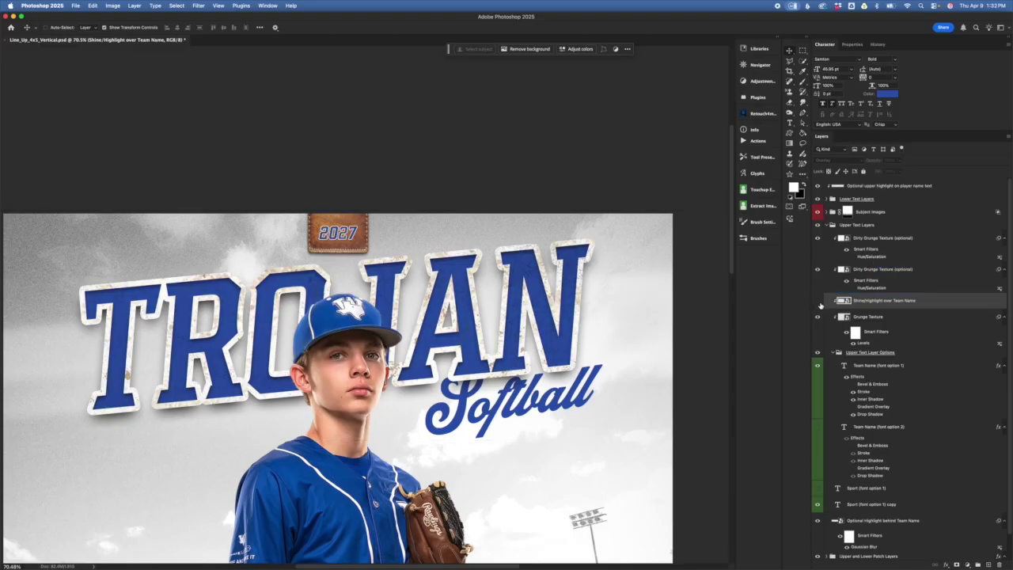
{"action": "left_click", "coordinate": [818, 302]}
{"action": "left_click", "coordinate": [826, 269]}
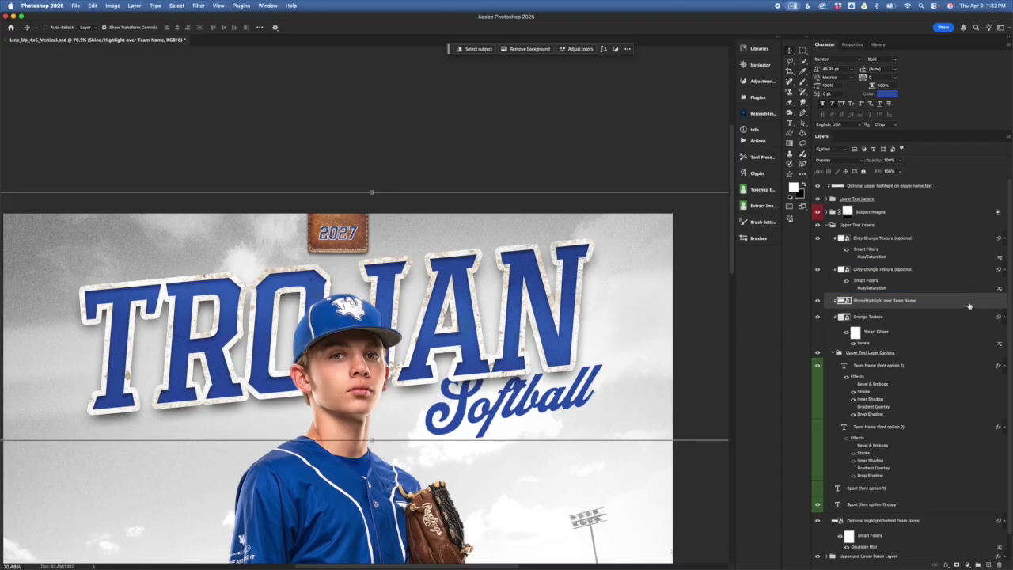
{"action": "left_click", "coordinate": [958, 346]}
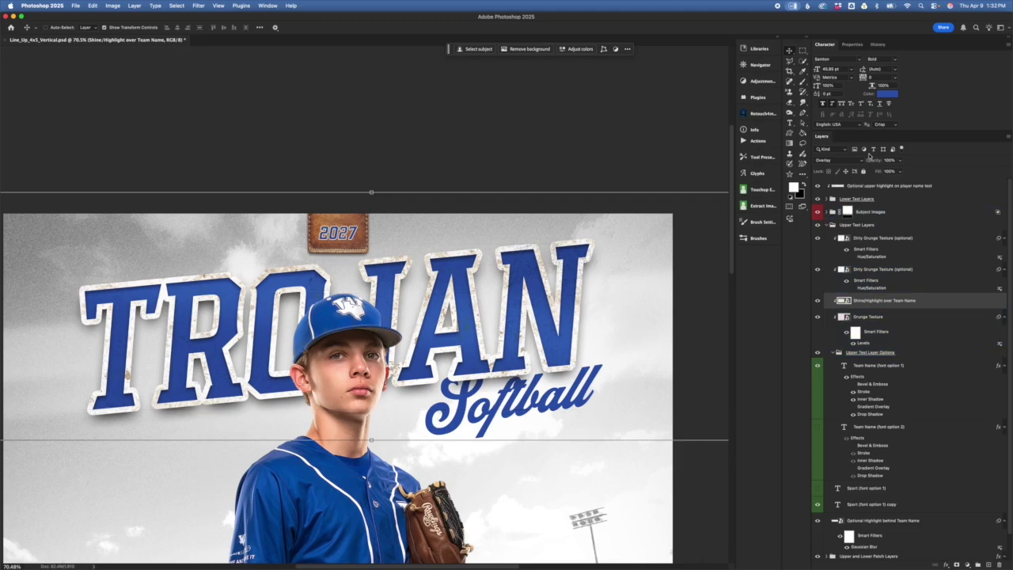
{"action": "left_click", "coordinate": [846, 266]}
{"action": "left_click", "coordinate": [873, 353]}
{"action": "left_click_drag", "start_coordinate": [872, 354], "coordinate": [926, 307]}
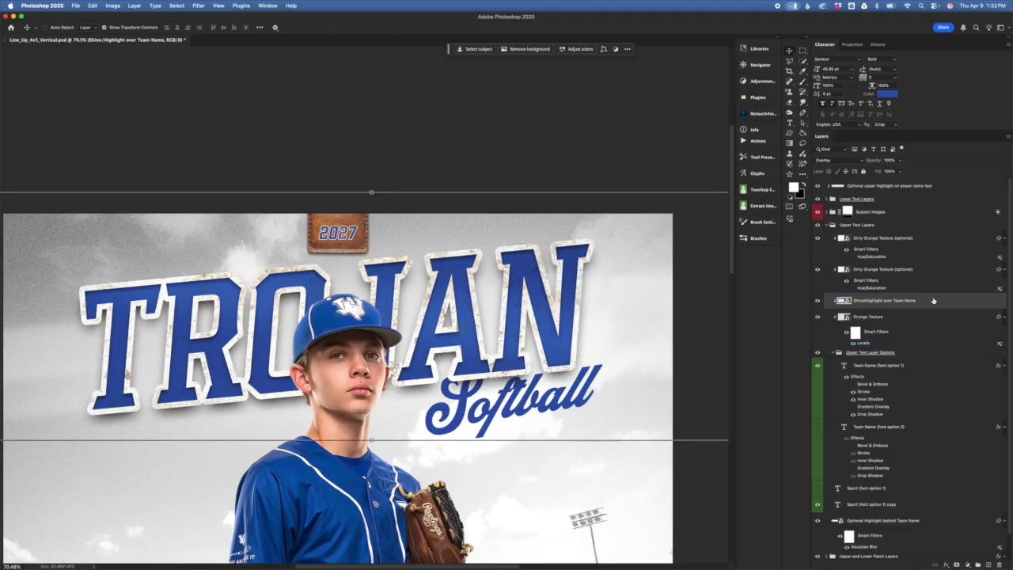
- Duplicate the Shine/Highlight over Team Name layer
{"action": "right_click", "coordinate": [929, 300]}
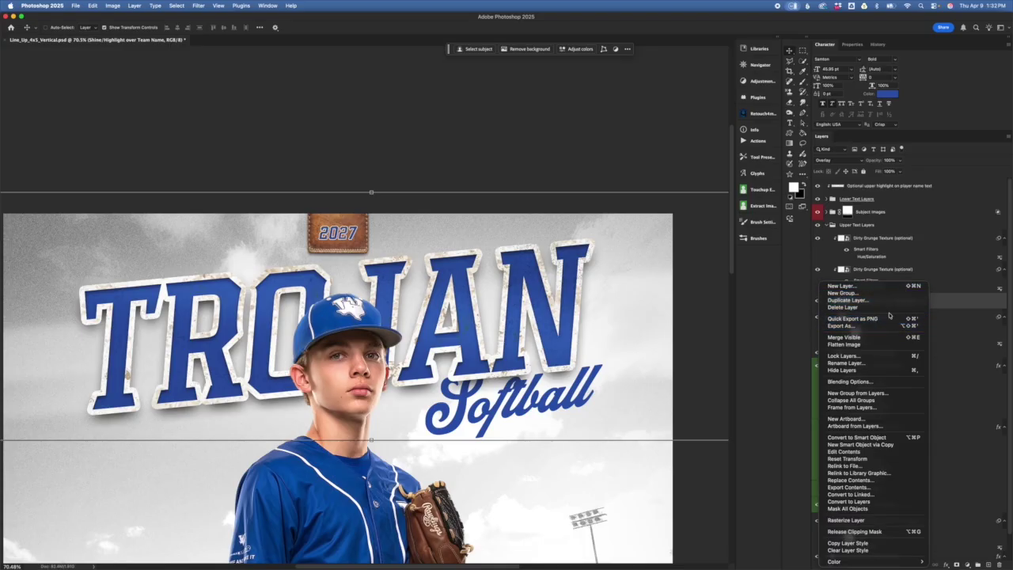
{"action": "left_click", "coordinate": [885, 301]}
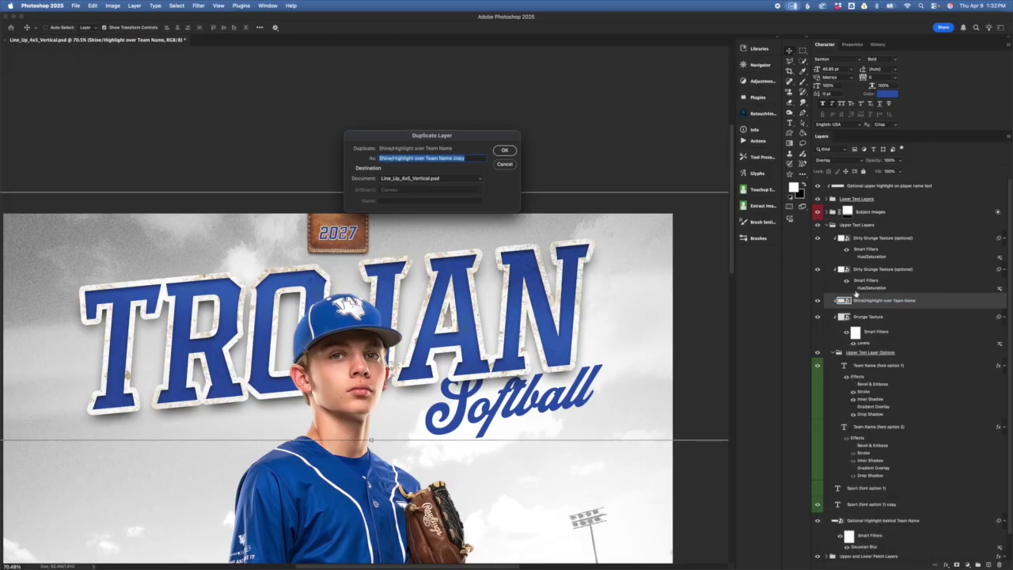
{"action": "left_click", "coordinate": [504, 151]}
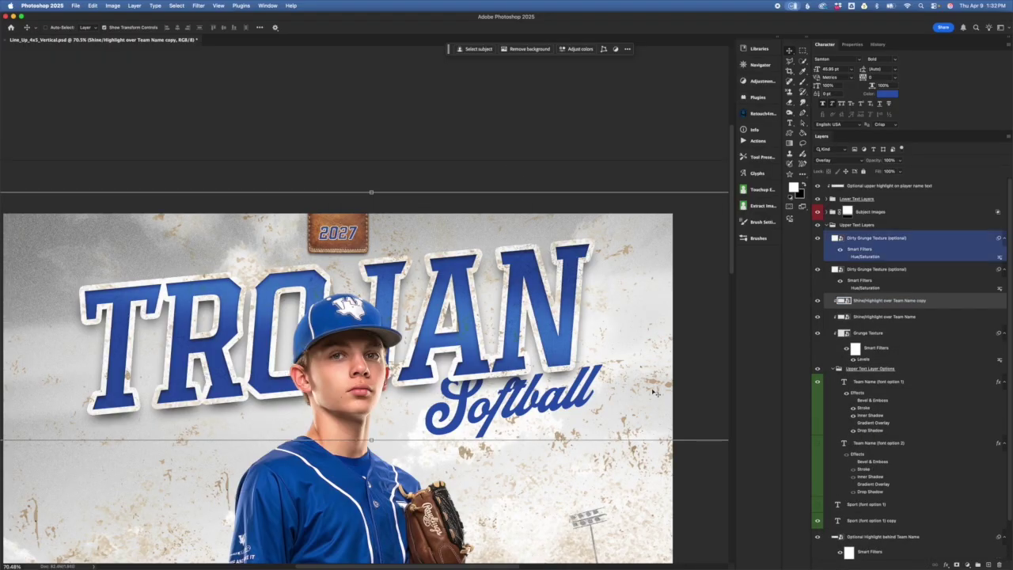
- Clip both Dirty Grunge Texture layers to the lettering and delete the duplicate shine layer
{"action": "left_click", "coordinate": [918, 291], "text": "alt"}
{"action": "left_click", "coordinate": [910, 262], "text": "alt"}
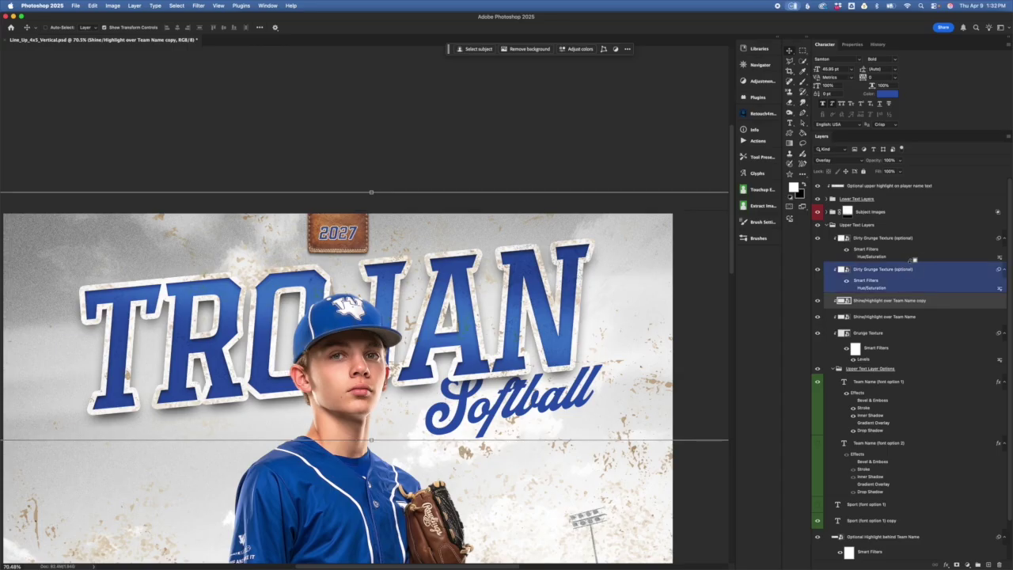
{"action": "left_click", "coordinate": [925, 393]}
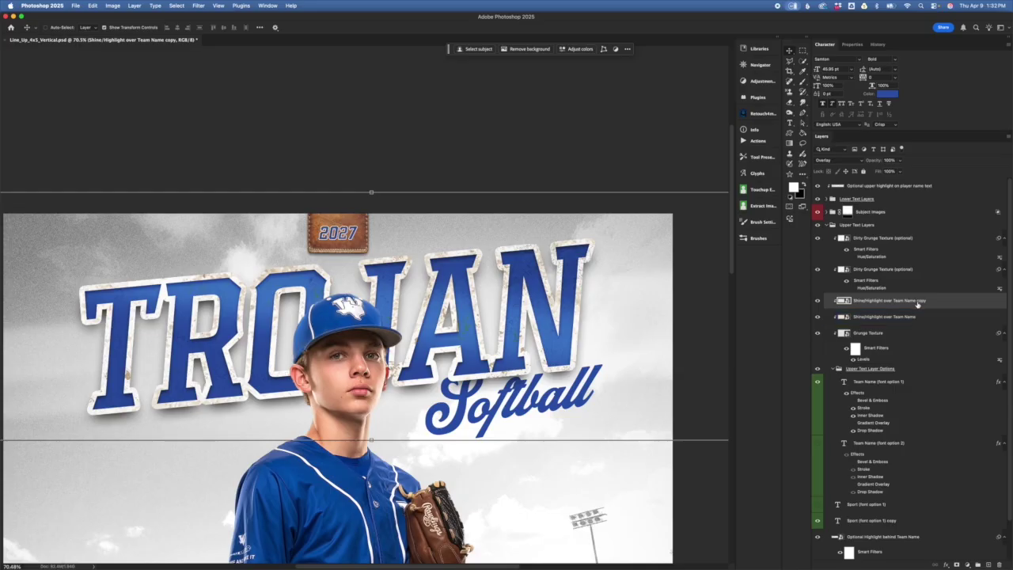
{"action": "key", "text": "Delete"}
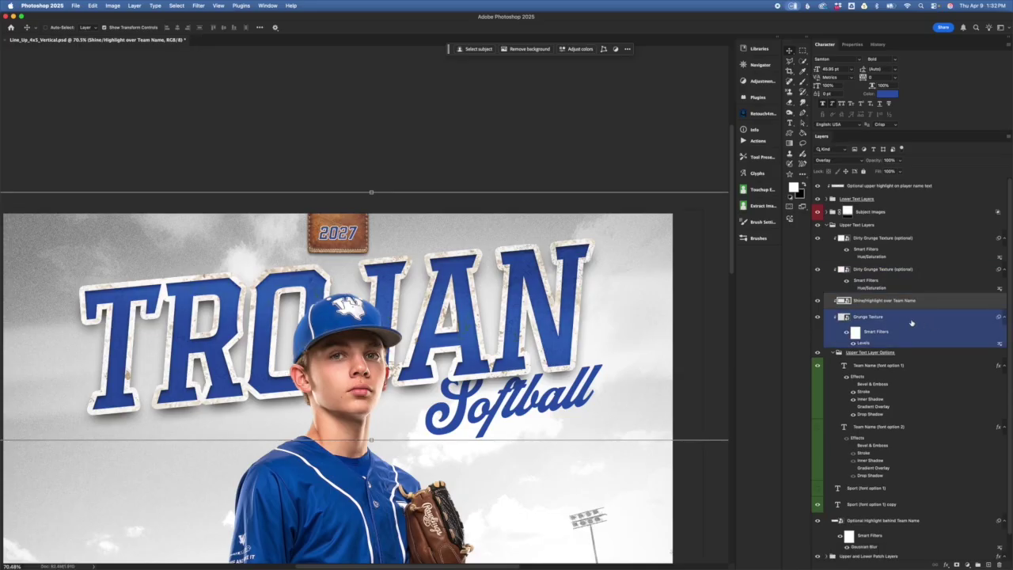
{"action": "left_click", "coordinate": [937, 276]}
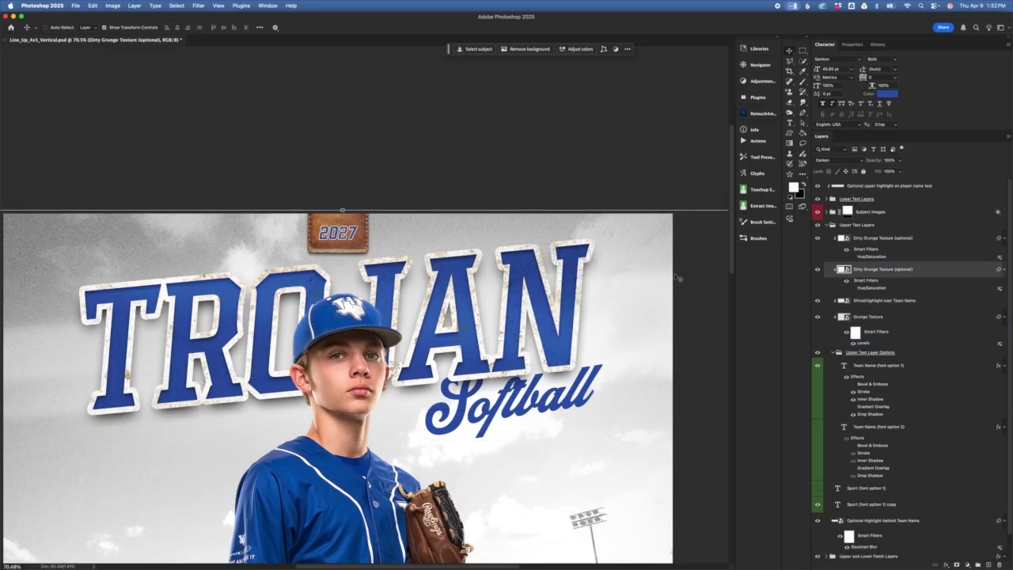
{"action": "key", "text": "super+plus"}
{"action": "key", "text": "super+plus"}
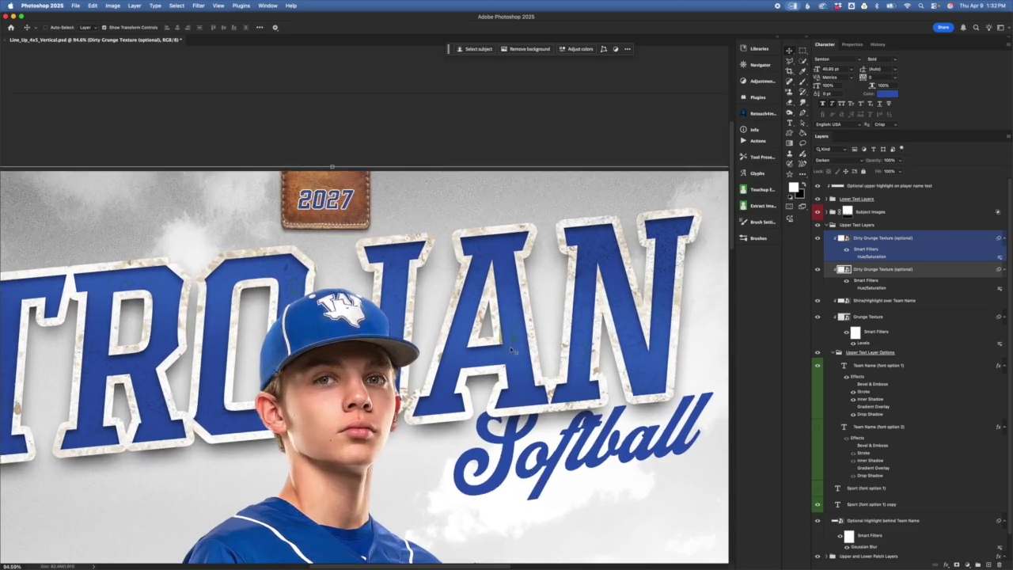
{"action": "left_click_drag", "start_coordinate": [581, 403], "coordinate": [498, 455]}
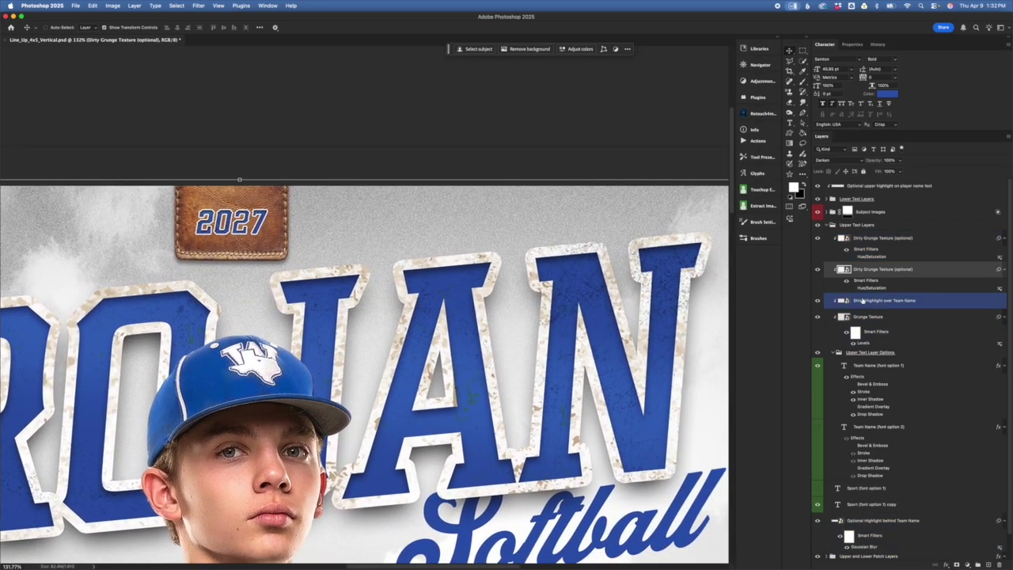
{"action": "double_click", "coordinate": [844, 269]}
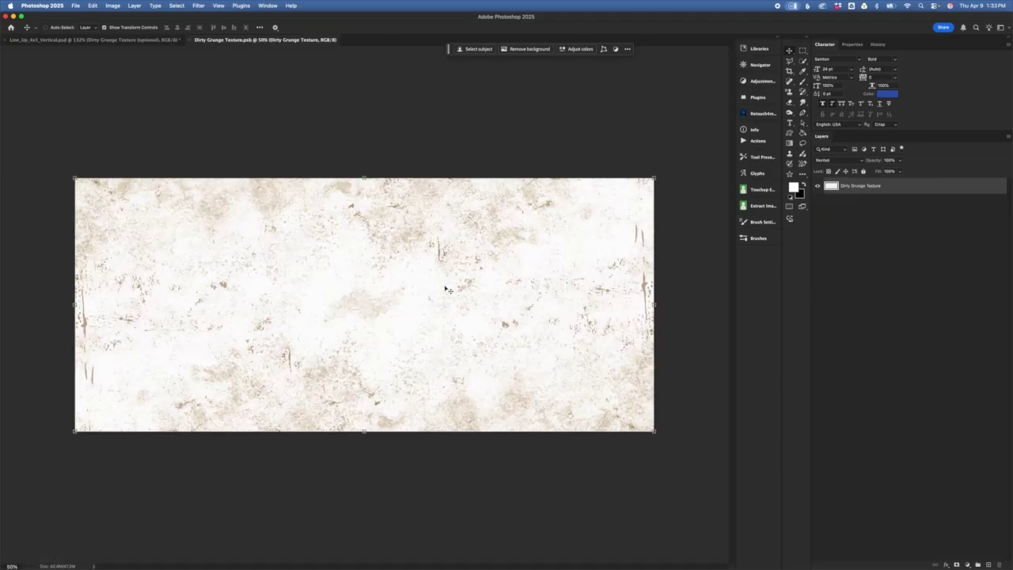
{"action": "left_click", "coordinate": [191, 41]}
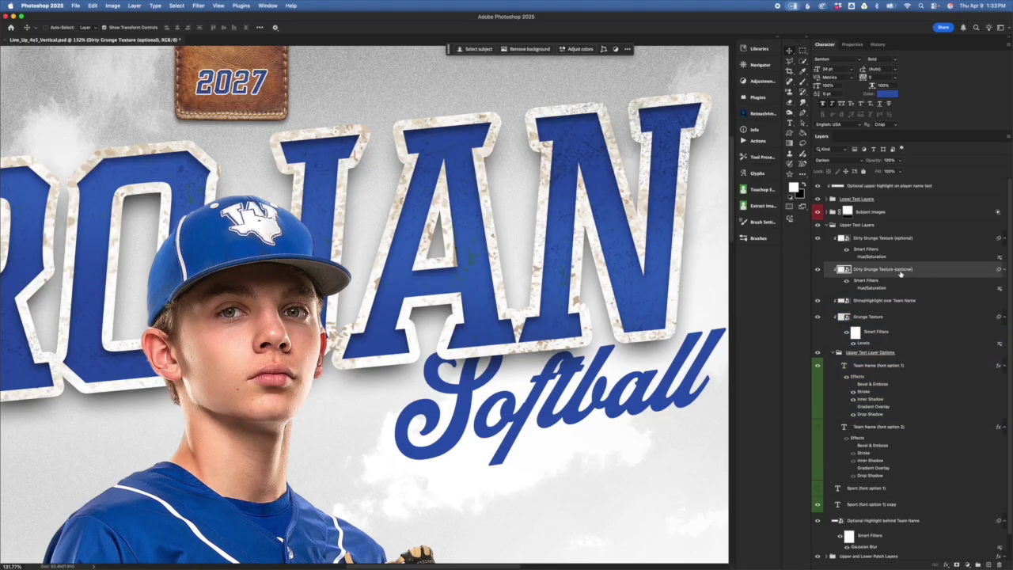
- Try Multiply on the dirty grunge texture, return it to Darken, then select the upper grunge layer
{"action": "left_click", "coordinate": [842, 161]}
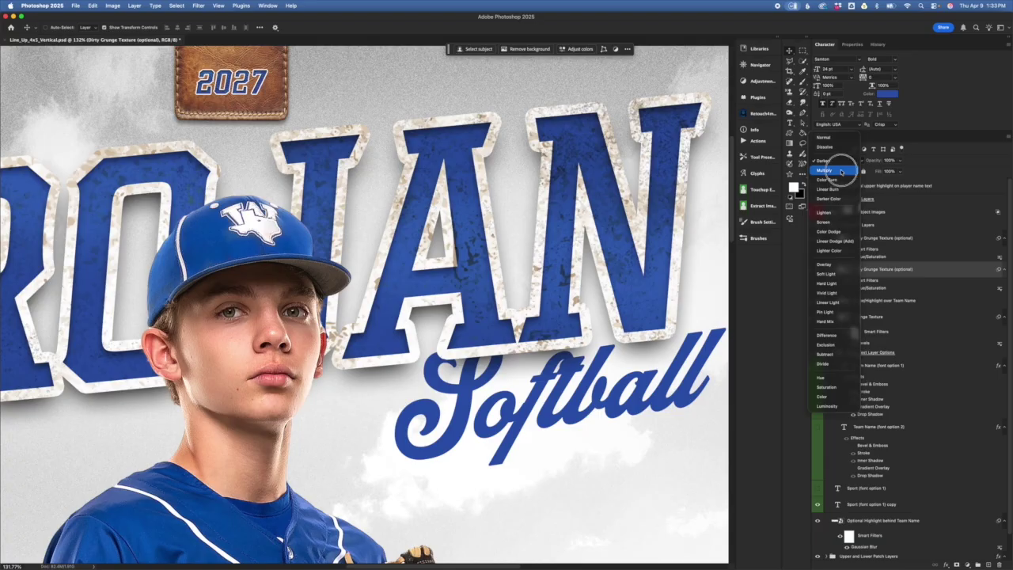
{"action": "left_click", "coordinate": [841, 170]}
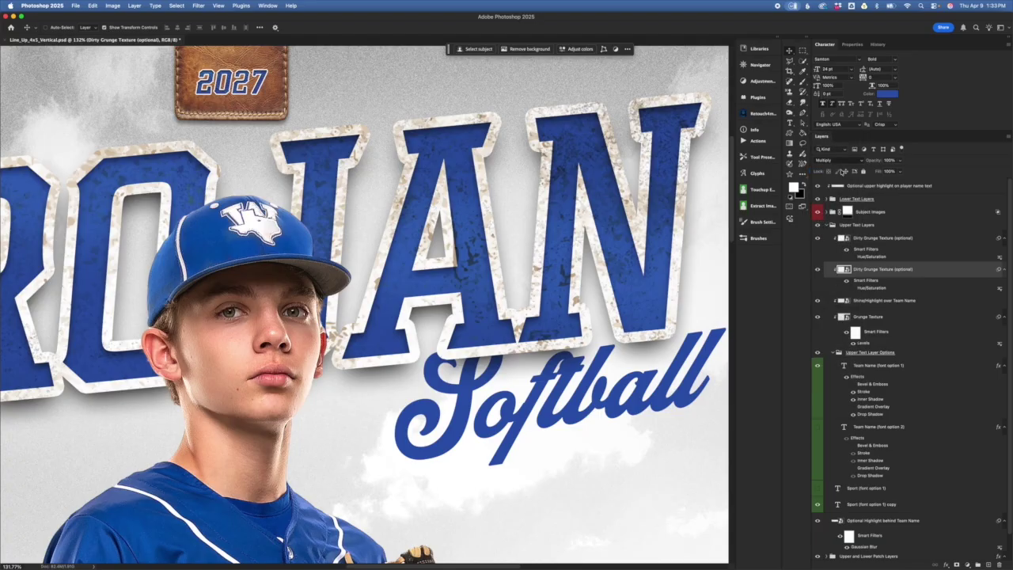
{"action": "left_click", "coordinate": [842, 162]}
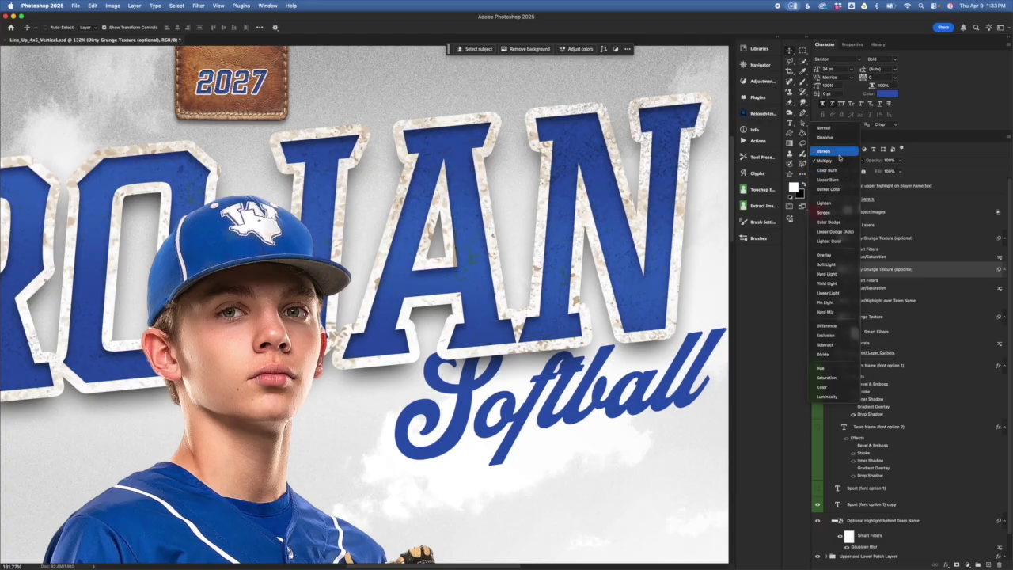
{"action": "left_click", "coordinate": [840, 156]}
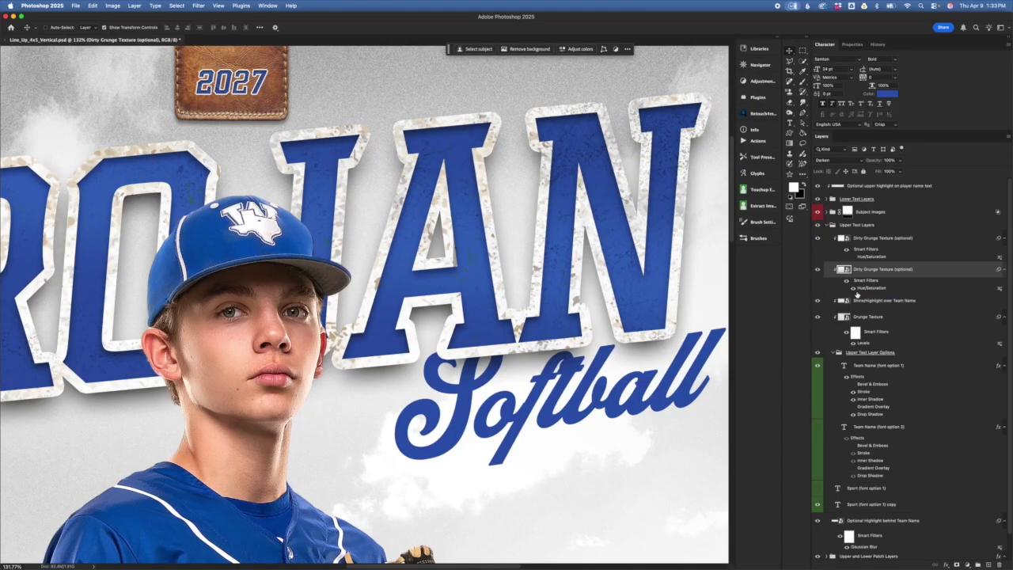
{"action": "left_click", "coordinate": [857, 259]}
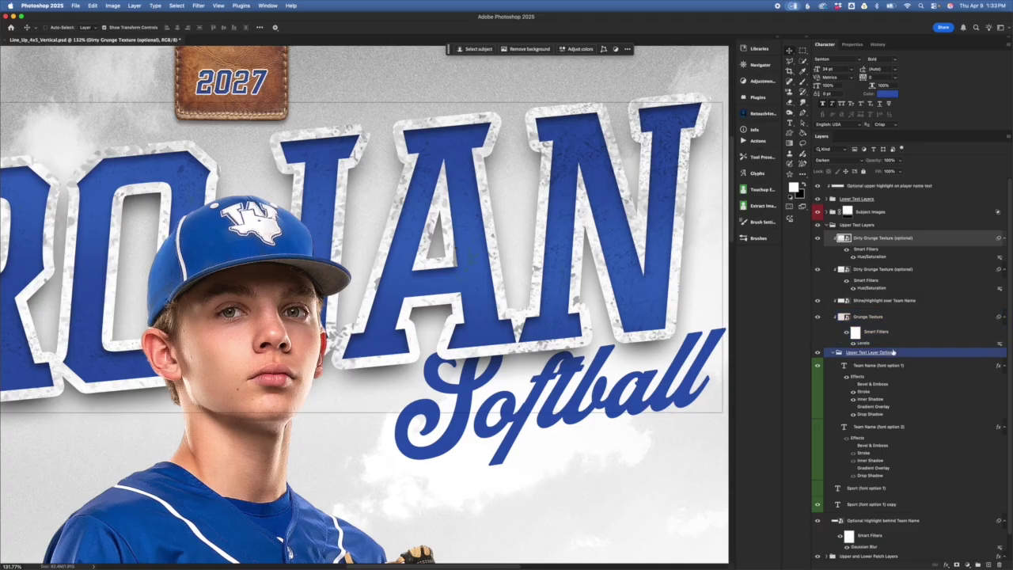
- Hide the Hue/Saturation filter on the lower Dirty Grunge Texture layer
{"action": "left_click", "coordinate": [853, 288]}
{"action": "left_click", "coordinate": [867, 227]}
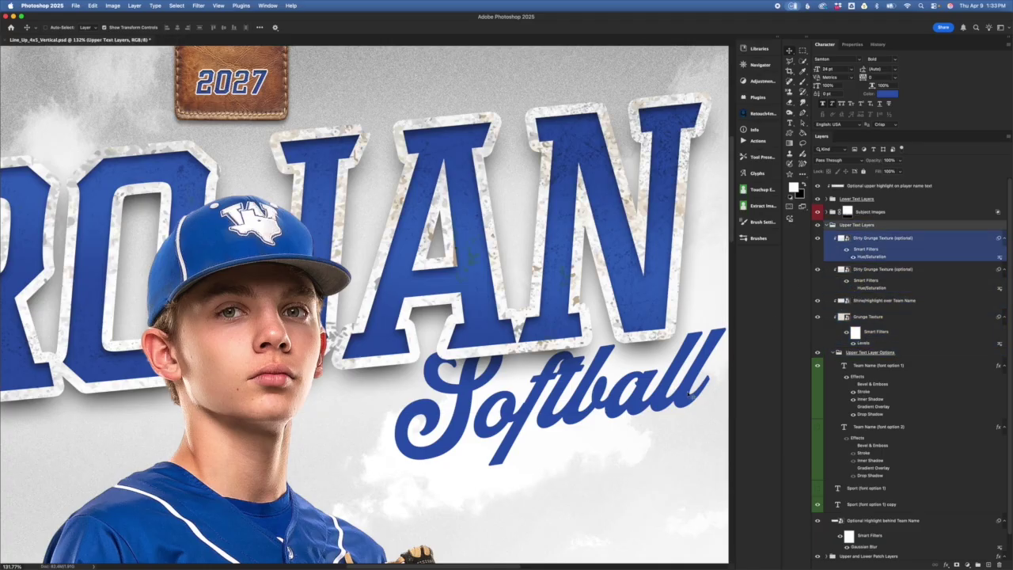
{"action": "left_click", "coordinate": [705, 461]}
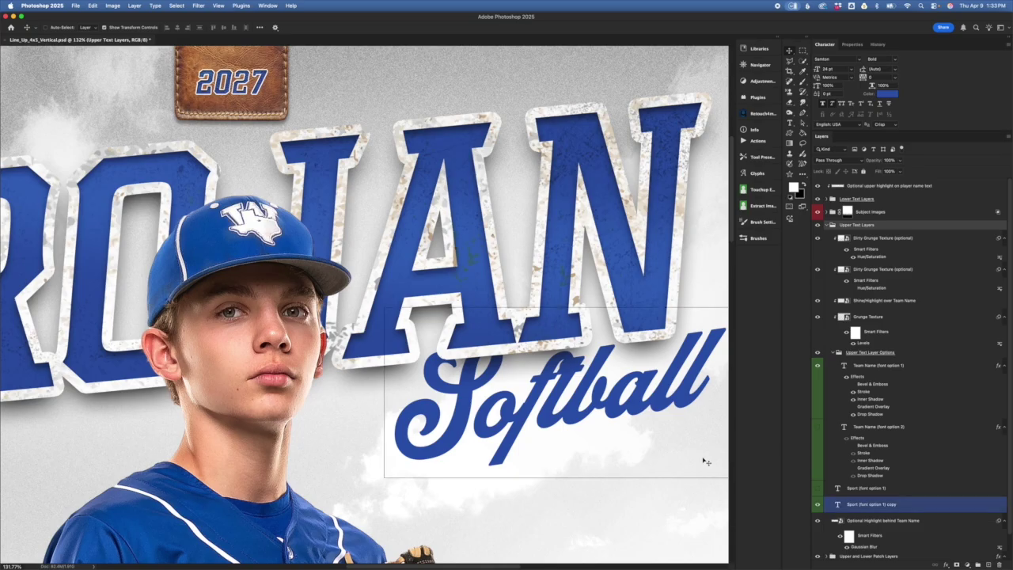
{"action": "scroll", "coordinate": [687, 404], "scroll_direction": "down", "scroll_amount": 5}
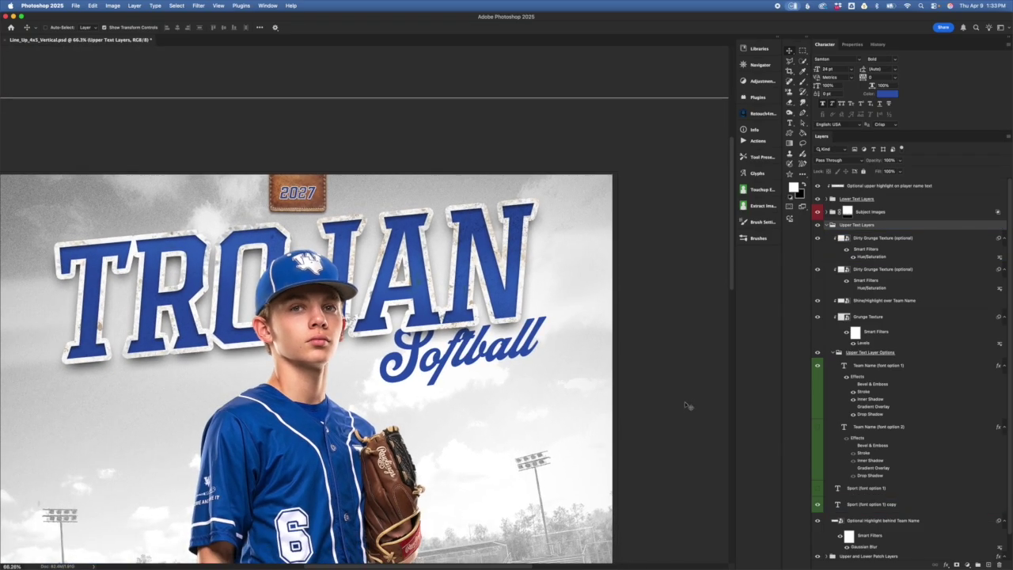
- Review the dirty grunge layers, then collapse the Upper Text Layers group
{"action": "left_click", "coordinate": [868, 317]}
{"action": "left_click", "coordinate": [878, 269]}
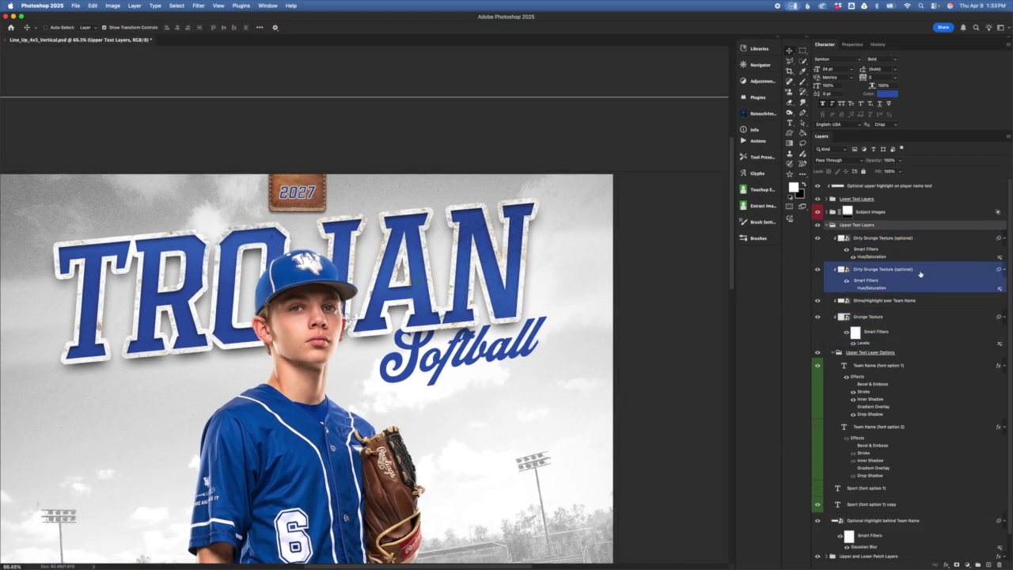
{"action": "left_click", "coordinate": [877, 239]}
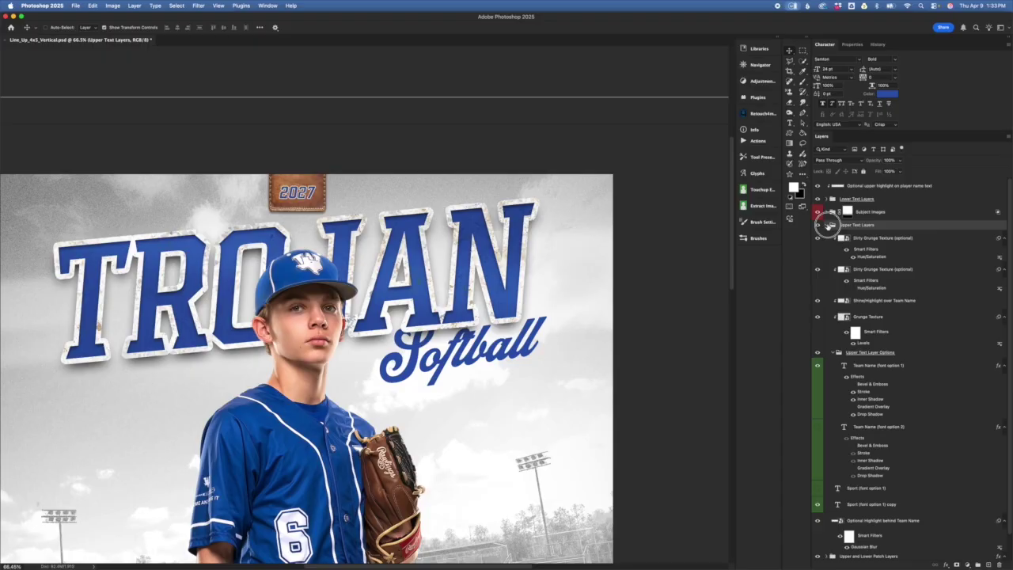
{"action": "left_click", "coordinate": [828, 226]}
{"action": "left_click", "coordinate": [875, 212]}
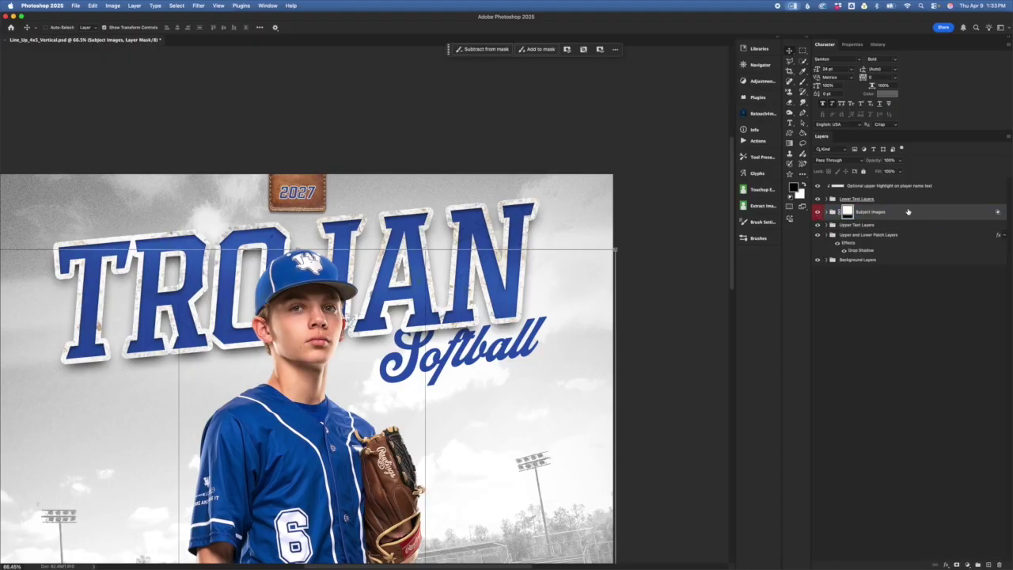
- Zoom out, expand Subject Images, and move the Sample Subject Image layer lower in the stack
{"action": "key", "text": "super+0"}
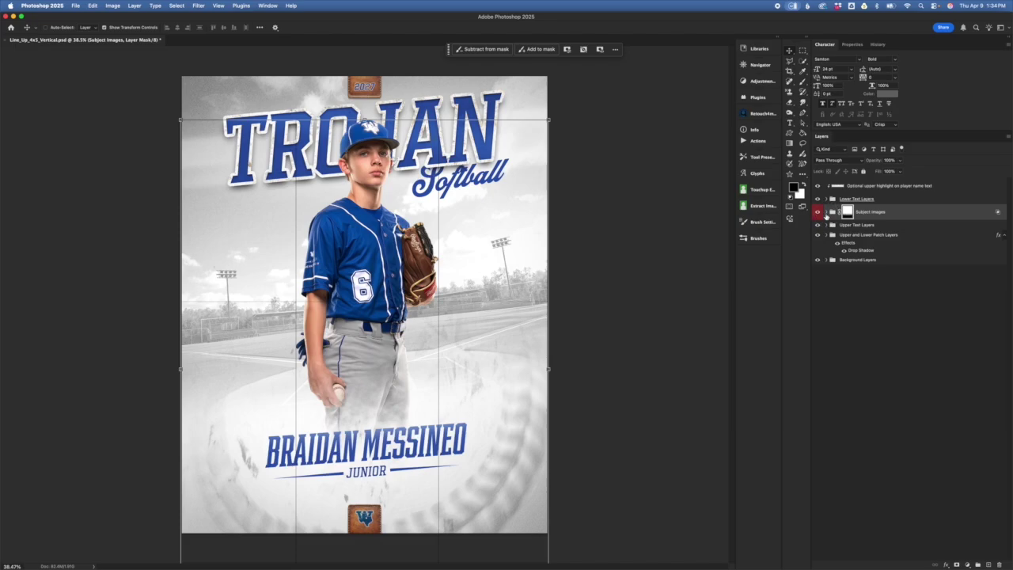
{"action": "left_click", "coordinate": [825, 212]}
{"action": "left_click_drag", "start_coordinate": [859, 228], "coordinate": [900, 258]}
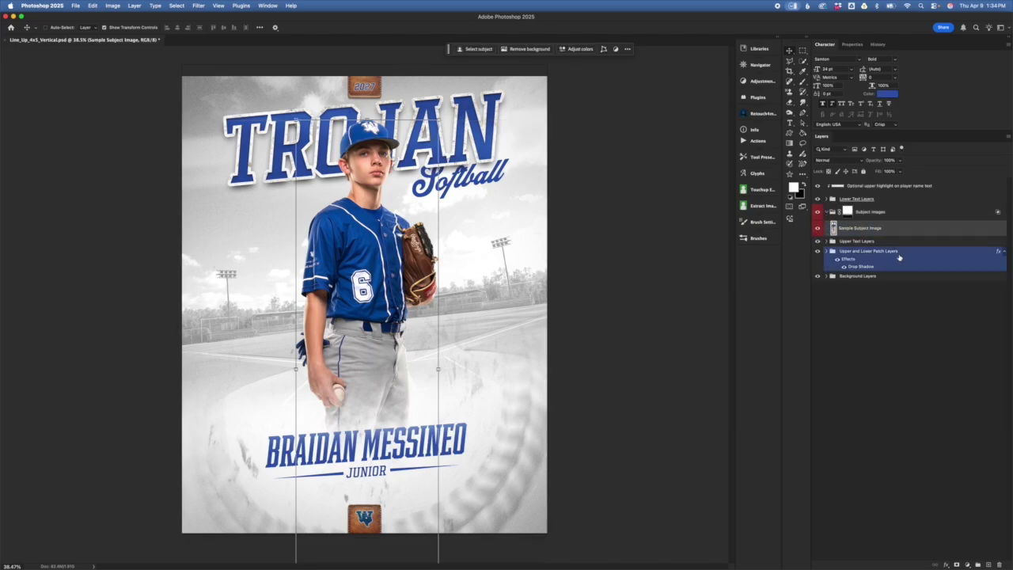
{"action": "left_click", "coordinate": [818, 228]}
{"action": "left_click", "coordinate": [817, 228]}
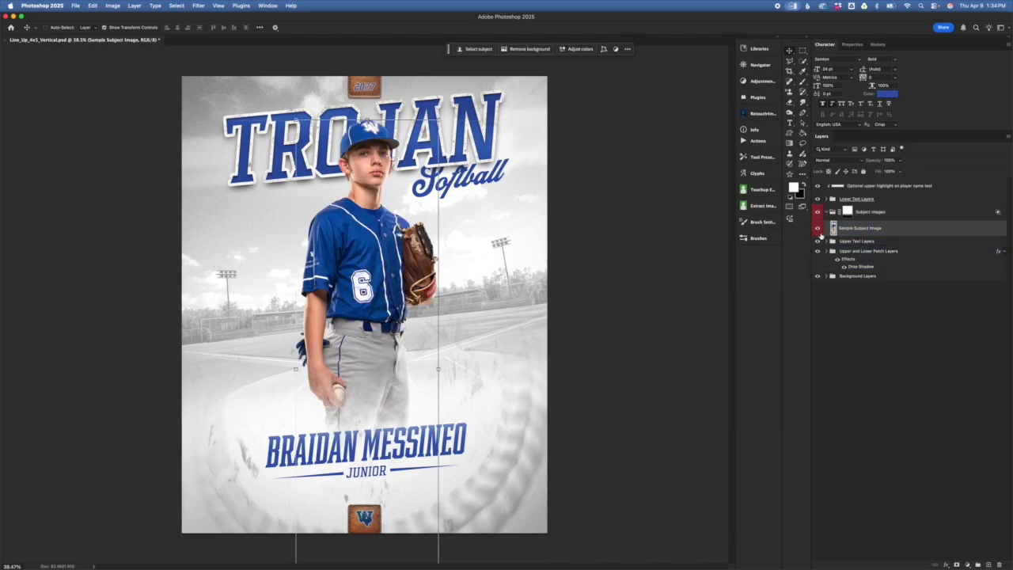
{"action": "left_click_drag", "start_coordinate": [879, 234], "coordinate": [863, 317]}
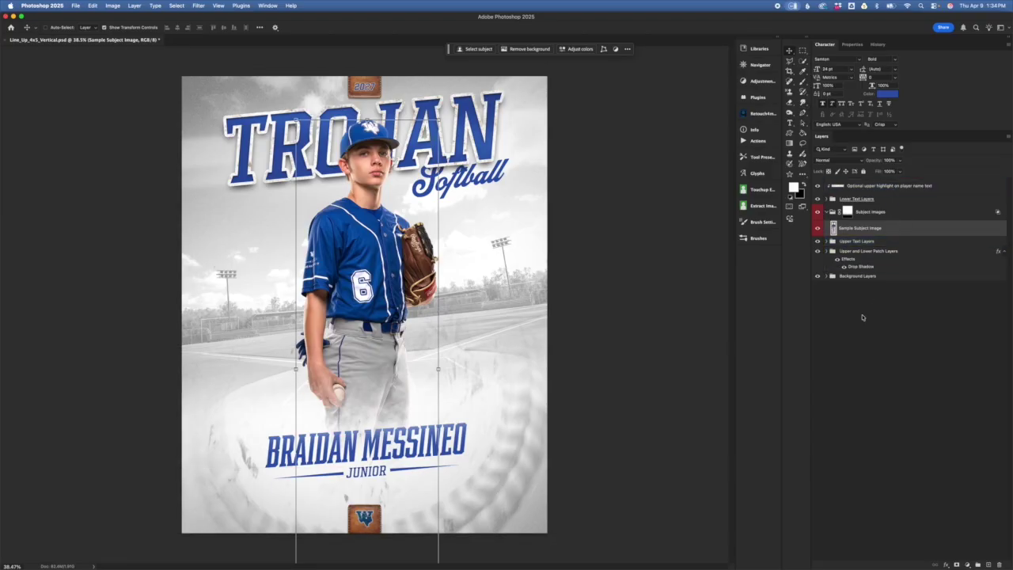
{"action": "left_click_drag", "start_coordinate": [863, 318], "coordinate": [686, 322]}
{"action": "mouse_move", "coordinate": [883, 229]}
{"action": "left_mouse_down"}
{"action": "mouse_move", "coordinate": [891, 181]}
{"action": "mouse_move", "coordinate": [887, 228]}
{"action": "mouse_move", "coordinate": [885, 188]}
{"action": "mouse_move", "coordinate": [876, 228]}
{"action": "left_mouse_up"}
- Trial-scale and reposition the player photo, then cancel the transform
{"action": "key", "text": "super+t"}
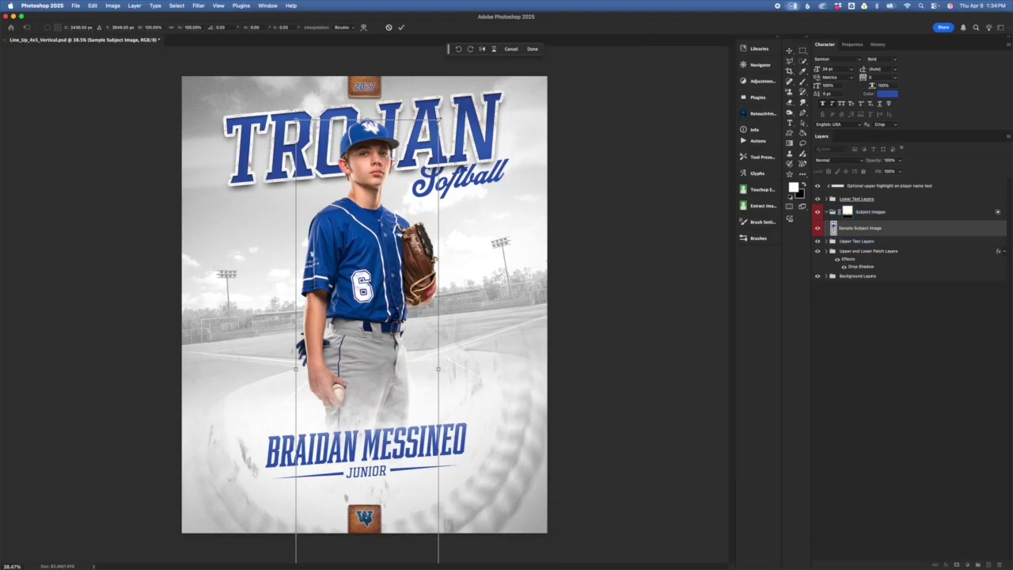
{"action": "left_click_drag", "start_coordinate": [439, 120], "coordinate": [434, 144]}
{"action": "left_click_drag", "start_coordinate": [377, 186], "coordinate": [398, 210]}
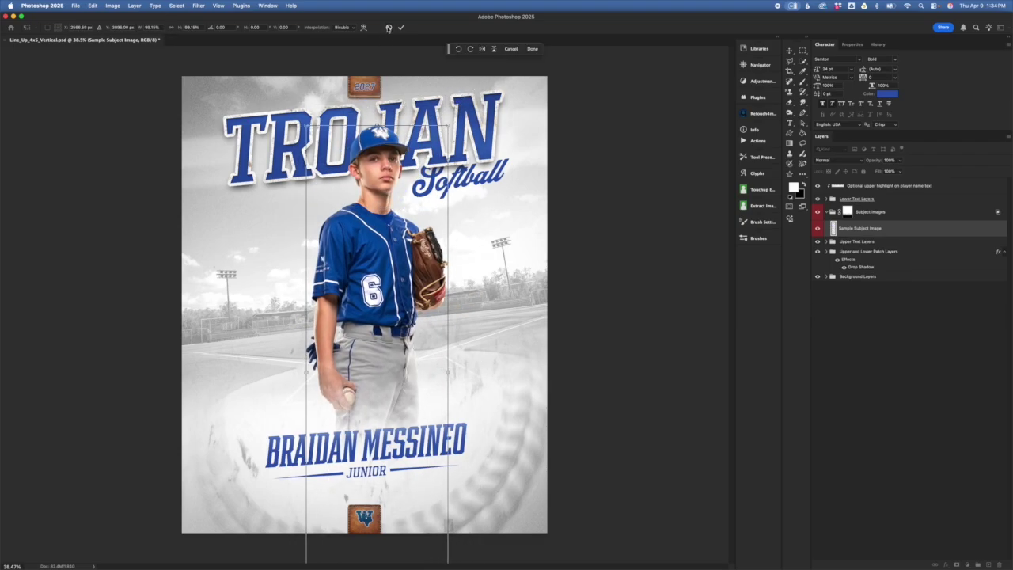
{"action": "left_click", "coordinate": [388, 28]}
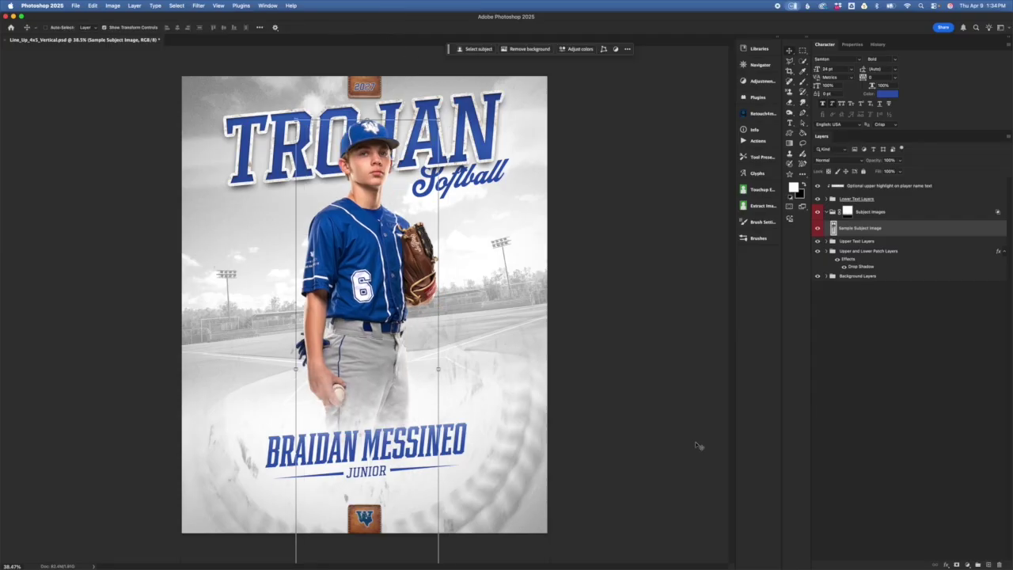
{"action": "left_click", "coordinate": [893, 214]}
{"action": "left_click", "coordinate": [848, 212]}
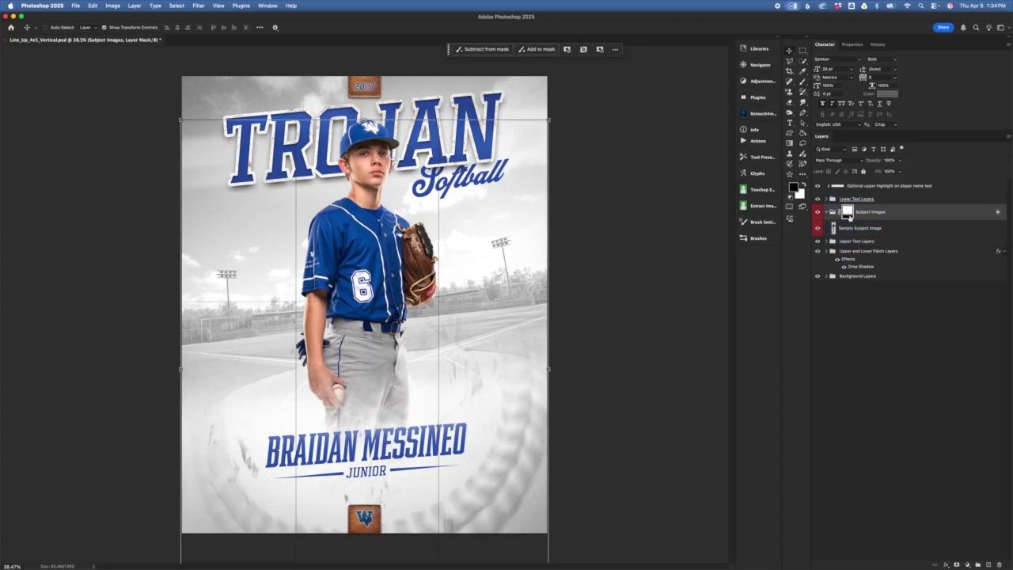
{"action": "left_click", "coordinate": [846, 228]}
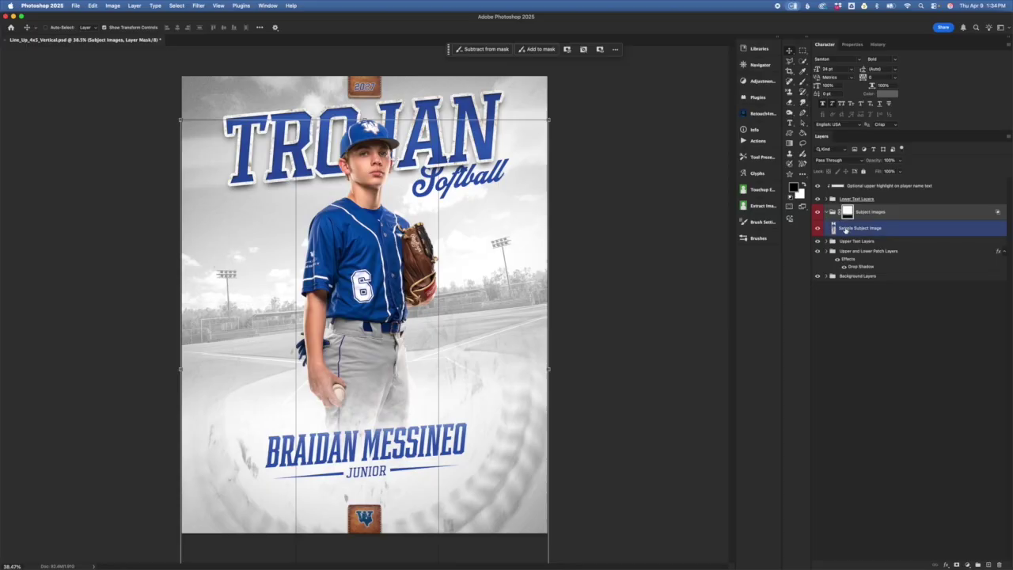
{"action": "mouse_move", "coordinate": [847, 216]}
{"action": "left_mouse_down"}
{"action": "mouse_move", "coordinate": [856, 226]}
{"action": "mouse_move", "coordinate": [845, 215]}
{"action": "left_mouse_up"}
{"action": "key", "text": "super+plus"}
{"action": "key", "text": "super+plus"}
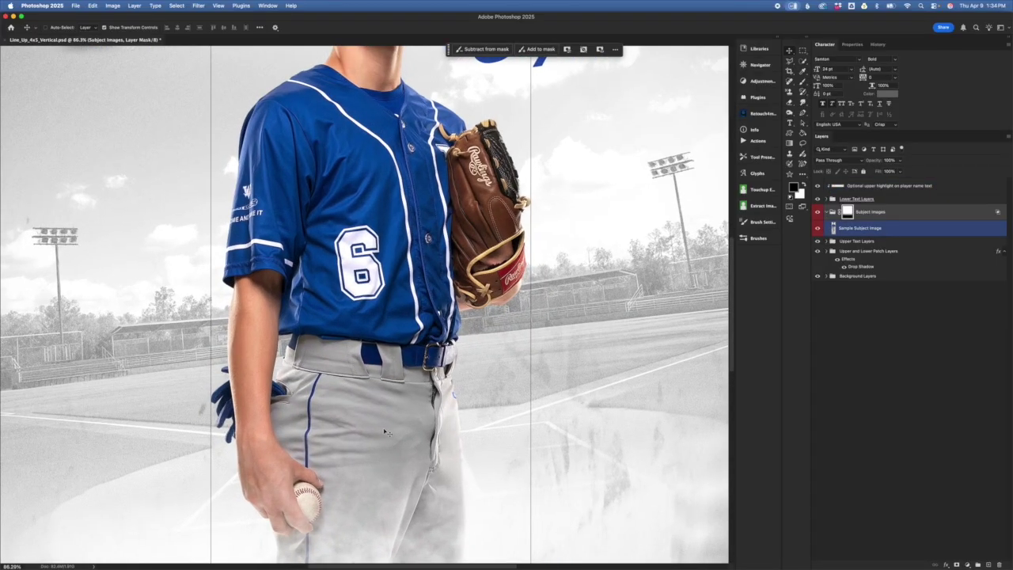
{"action": "scroll", "coordinate": [381, 427], "scroll_direction": "down", "scroll_amount": 5}
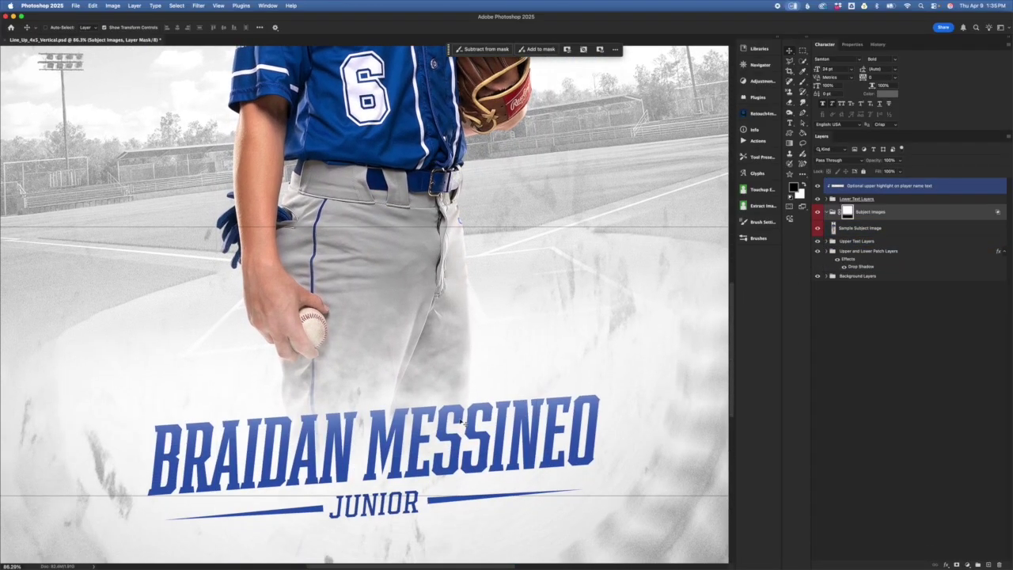
{"action": "key", "text": "super+Tab"}
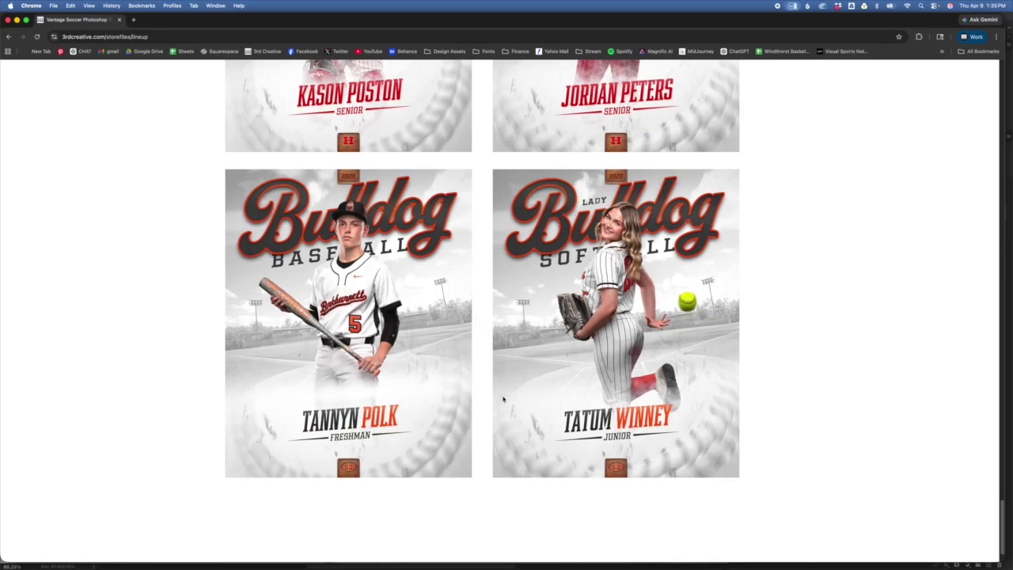
{"action": "scroll", "coordinate": [504, 400], "scroll_direction": "up", "scroll_amount": 5}
{"action": "scroll", "coordinate": [619, 295], "scroll_direction": "up", "scroll_amount": 5}
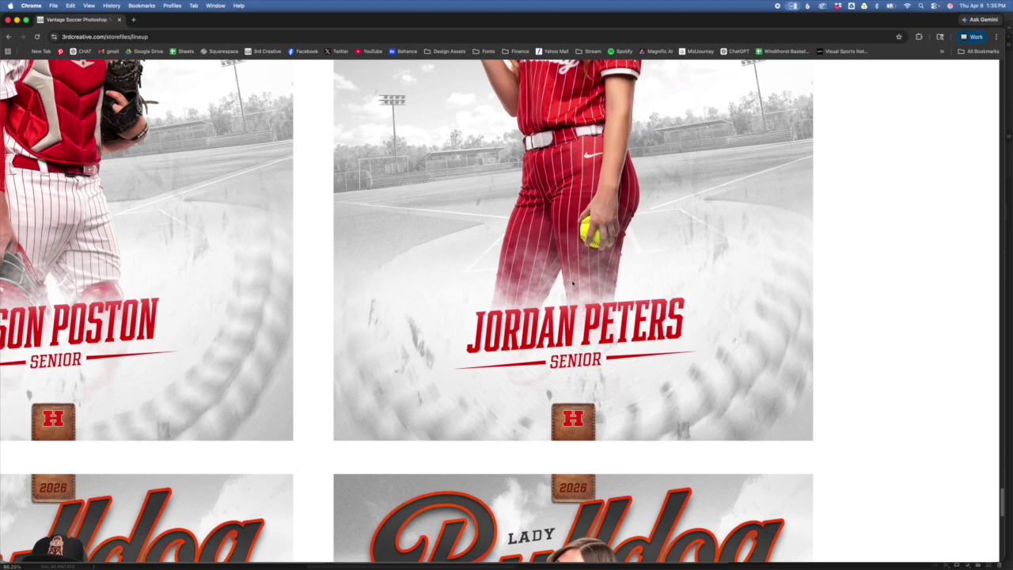
{"action": "key", "text": "super+Tab"}
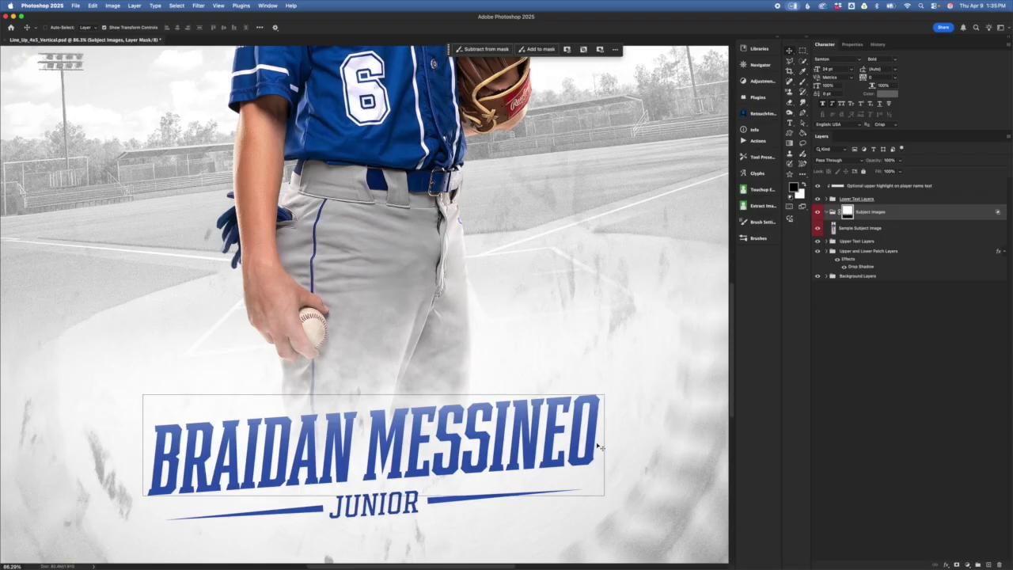
- Unlink the Subject Images mask from its group and start transforming the mask
{"action": "scroll", "coordinate": [707, 313], "scroll_direction": "down", "scroll_amount": 5}
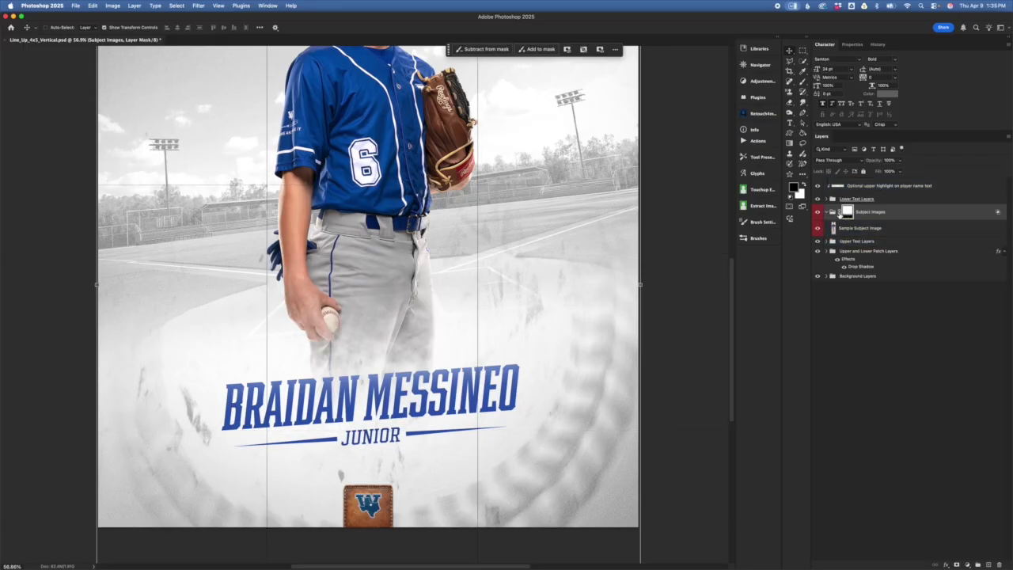
{"action": "left_click", "coordinate": [841, 215]}
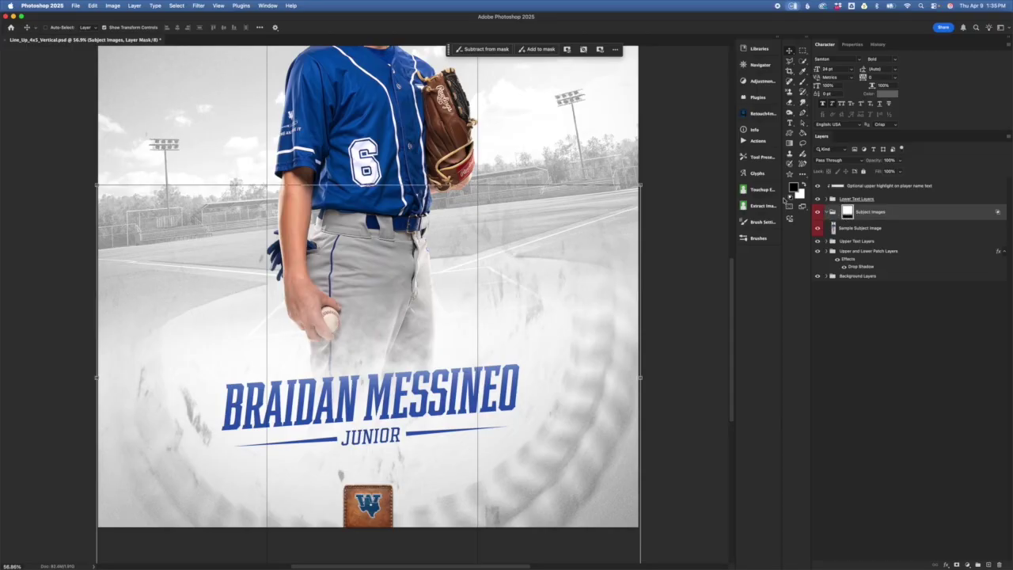
{"action": "left_click", "coordinate": [391, 205]}
{"action": "key", "text": "super+t"}
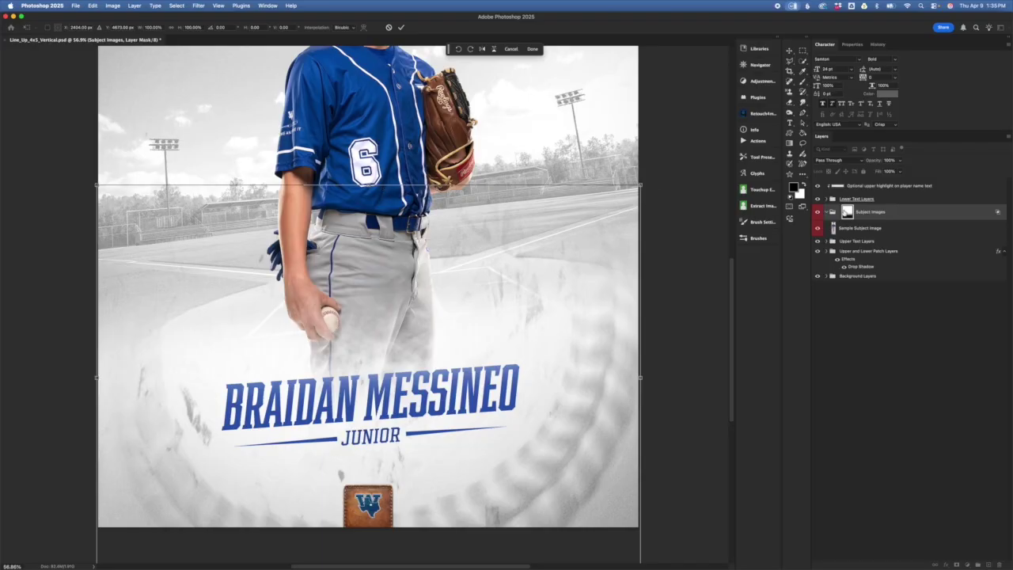
{"action": "key", "text": "Return"}
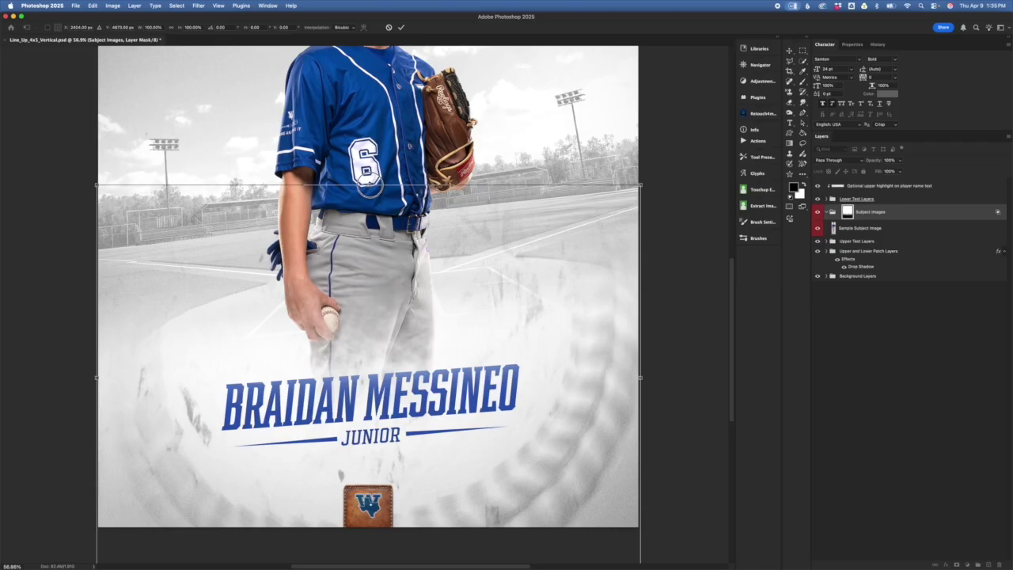
- Stretch and shift the mask's fade above the name text, apply it, and relink the mask
{"action": "left_click_drag", "start_coordinate": [369, 183], "coordinate": [356, 244]}
{"action": "mouse_move", "coordinate": [431, 325]}
{"action": "left_mouse_down"}
{"action": "mouse_move", "coordinate": [431, 247]}
{"action": "mouse_move", "coordinate": [434, 307]}
{"action": "left_mouse_up"}
{"action": "left_click_drag", "start_coordinate": [368, 221], "coordinate": [368, 245]}
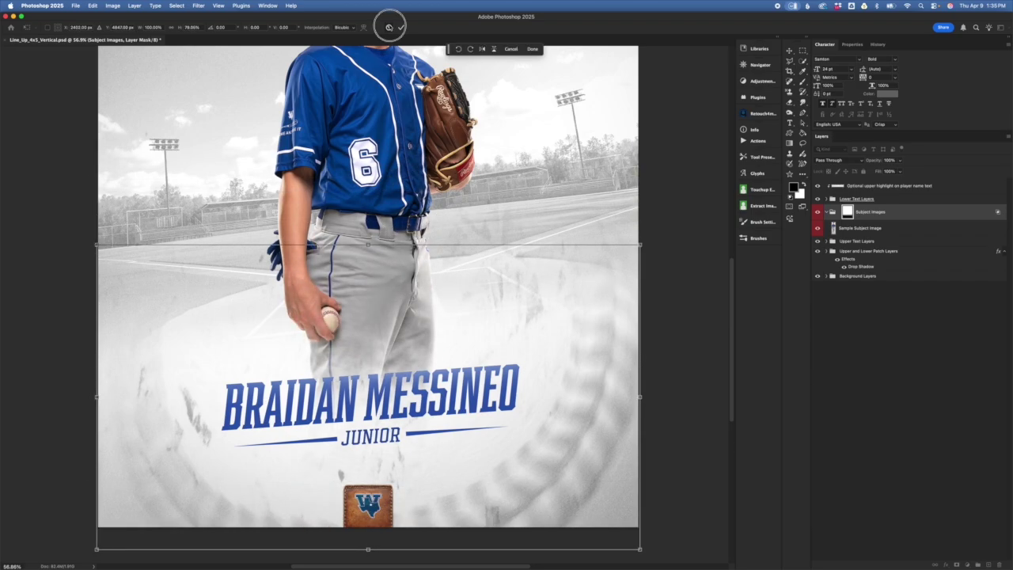
{"action": "left_click", "coordinate": [389, 27]}
{"action": "left_click", "coordinate": [839, 212]}
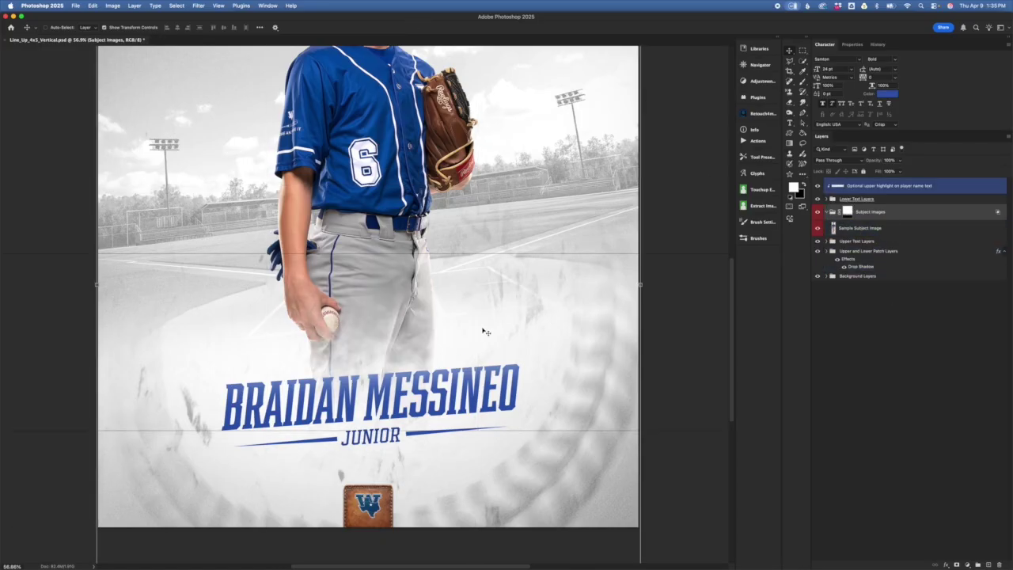
- Draw a black-to-white linear gradient on the Subject Images mask from the pants toward the name
{"action": "left_click", "coordinate": [848, 212]}
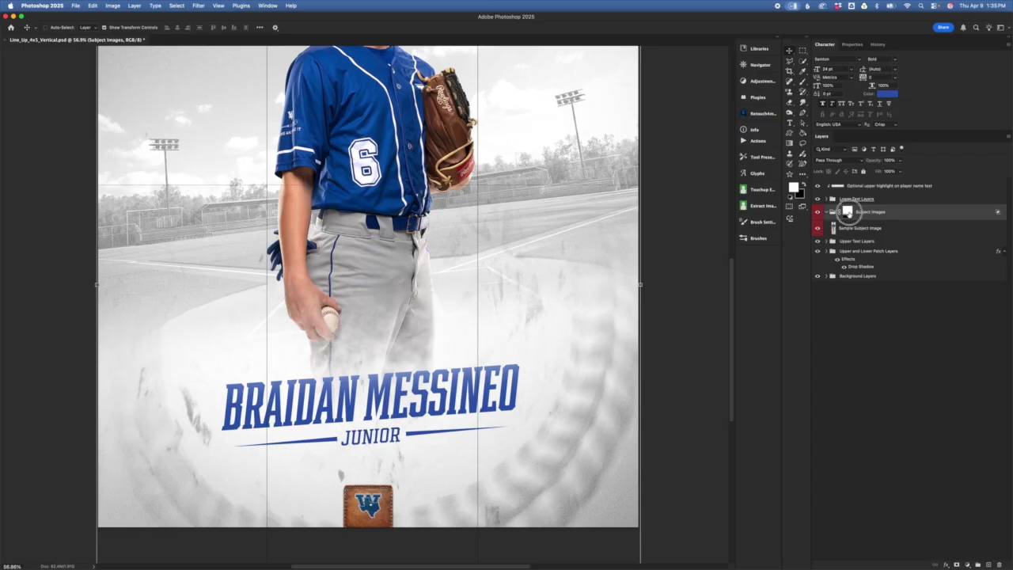
{"action": "left_click", "coordinate": [789, 145]}
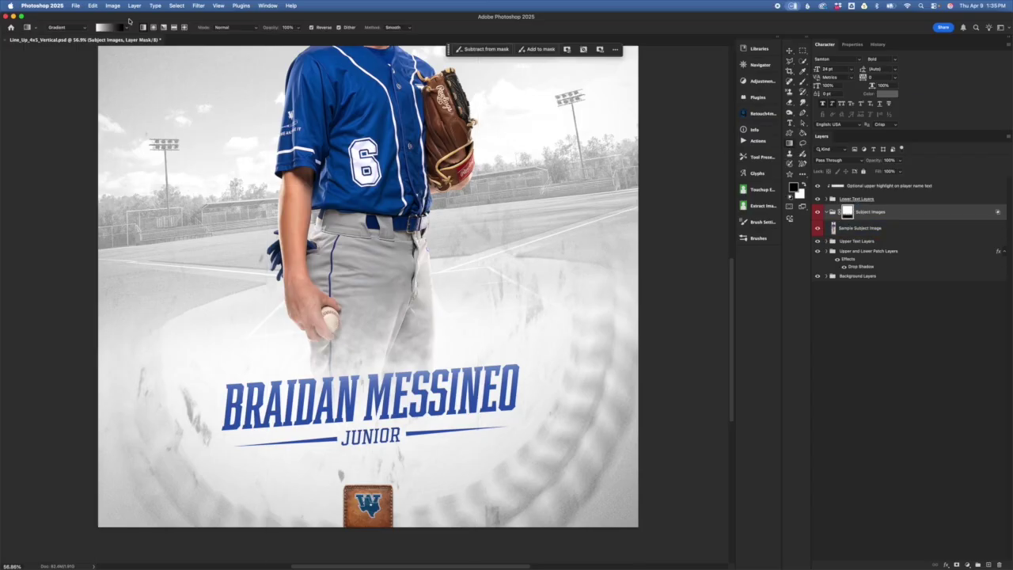
{"action": "left_click", "coordinate": [124, 28]}
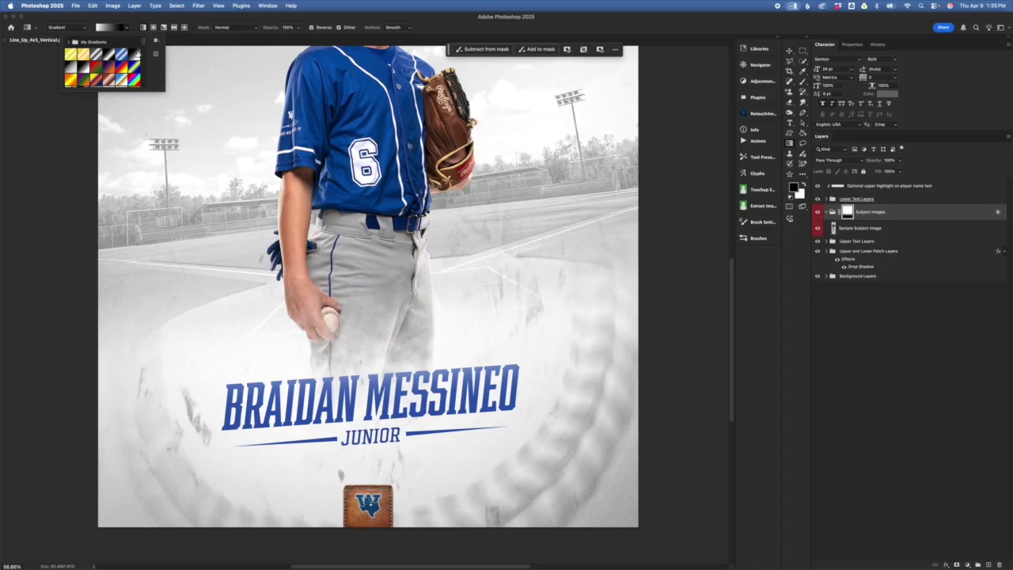
{"action": "left_click", "coordinate": [150, 17]}
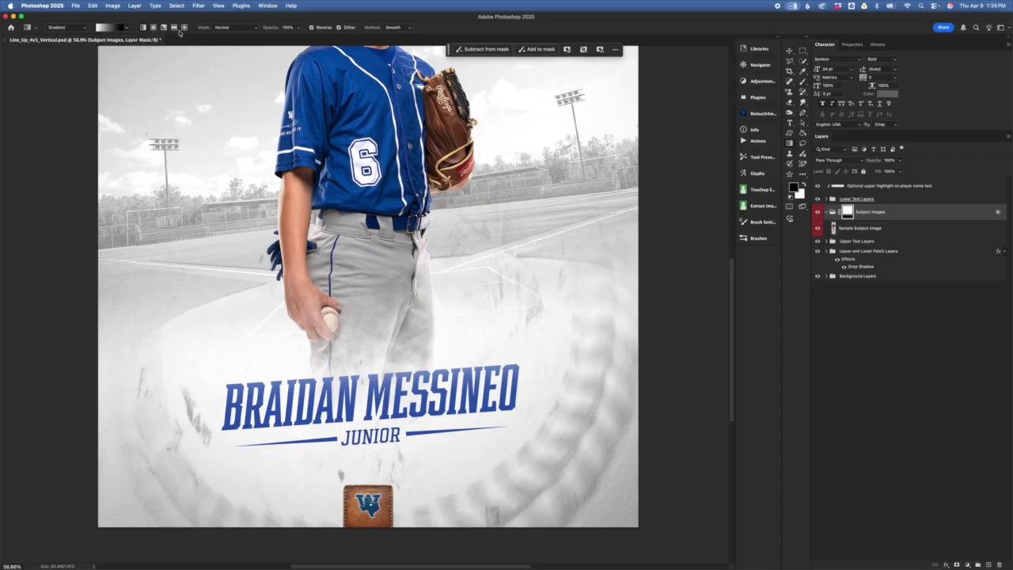
{"action": "left_click_drag", "start_coordinate": [359, 269], "coordinate": [369, 372]}
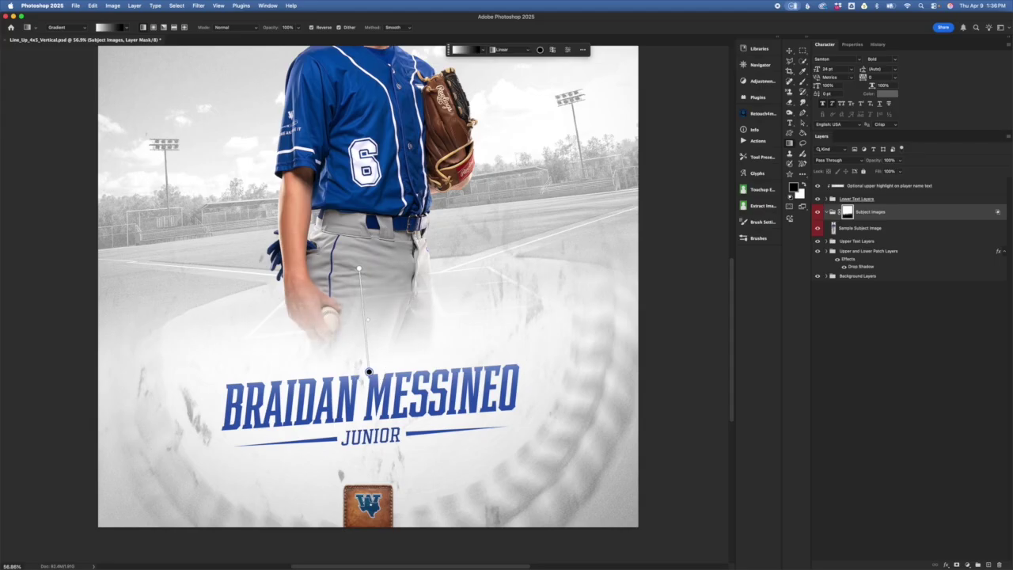
{"action": "left_click_drag", "start_coordinate": [358, 269], "coordinate": [368, 331]}
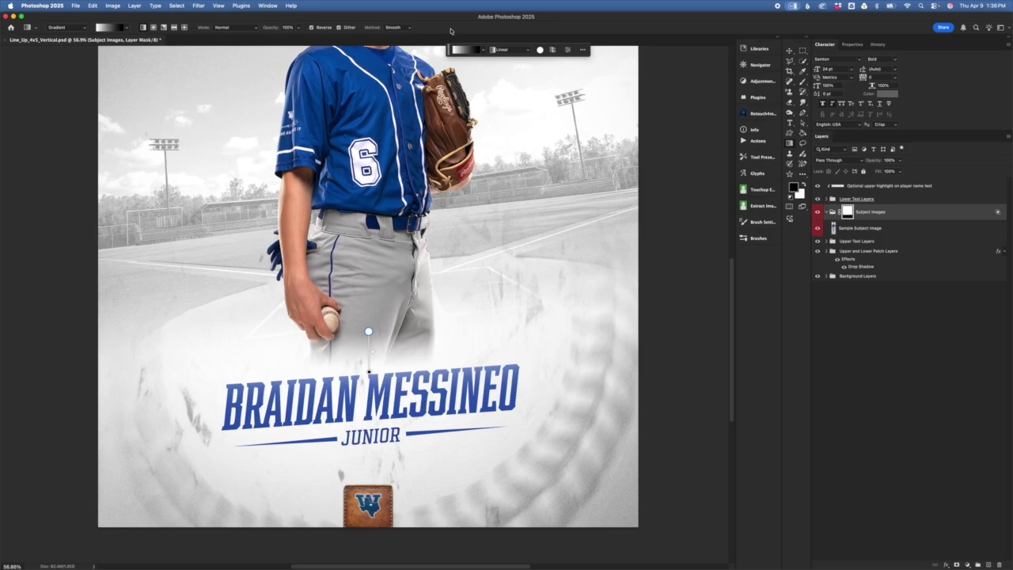
{"action": "left_click", "coordinate": [908, 277]}
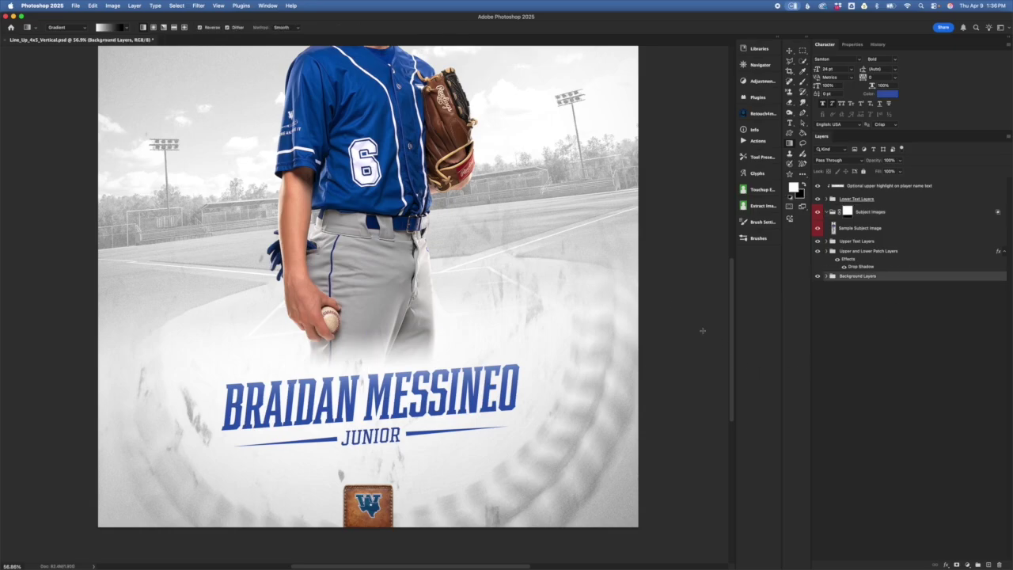
- Undo the gradient fade, collapse Subject Images, and expand the Lower Text Layers group
{"action": "key", "text": "super+shift+z"}
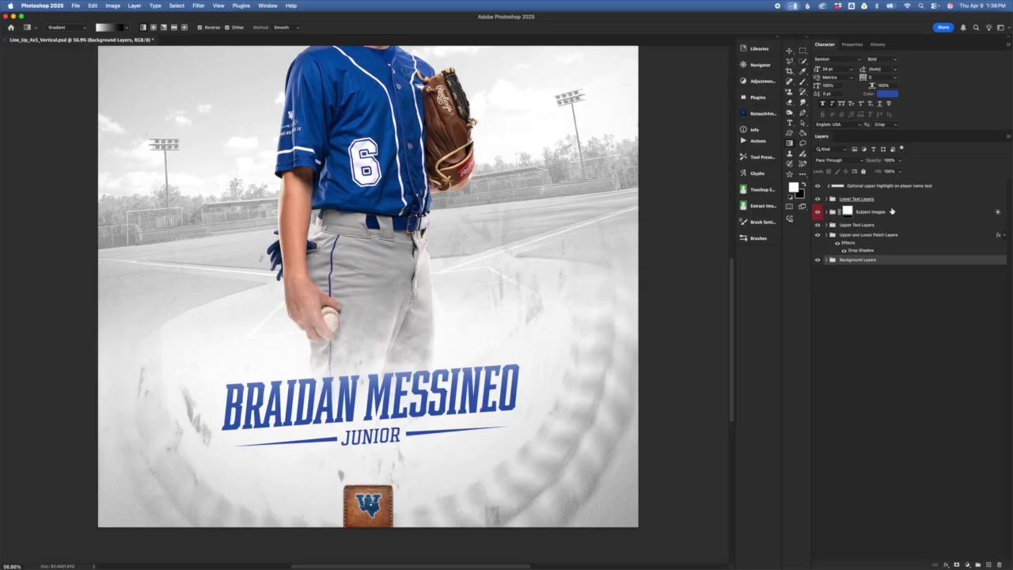
{"action": "left_click", "coordinate": [827, 212]}
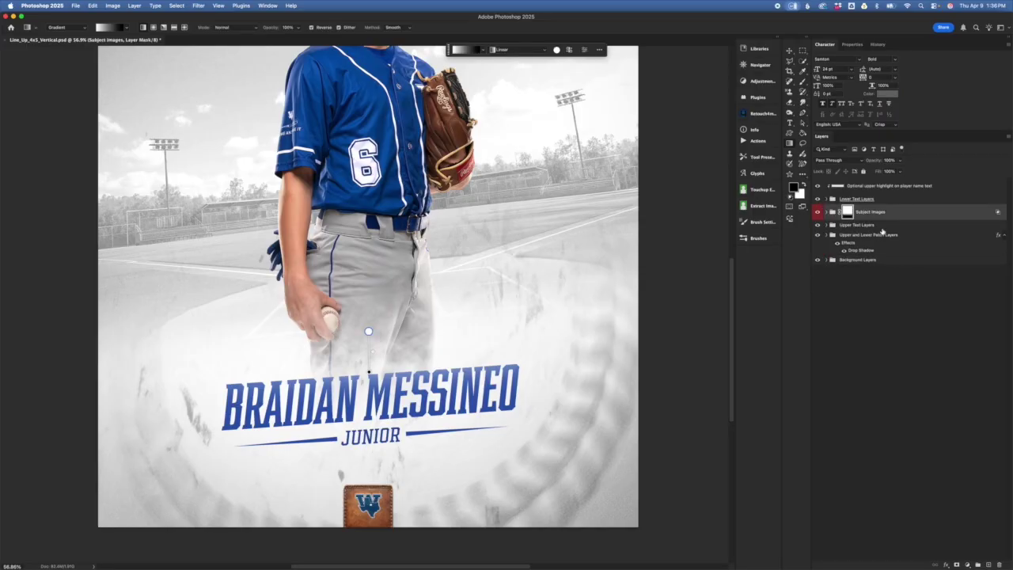
{"action": "left_click", "coordinate": [892, 199]}
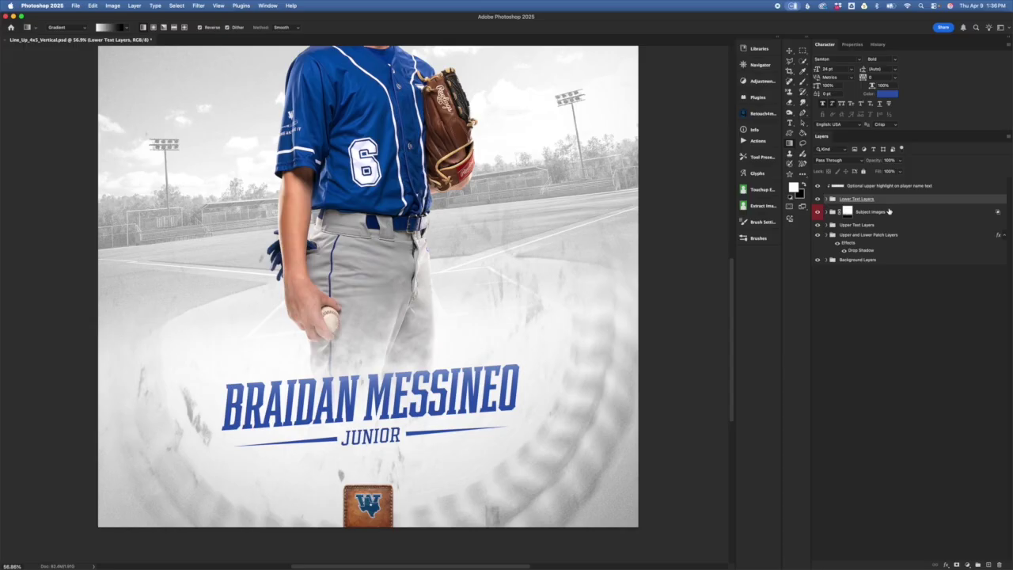
{"action": "left_click", "coordinate": [827, 200]}
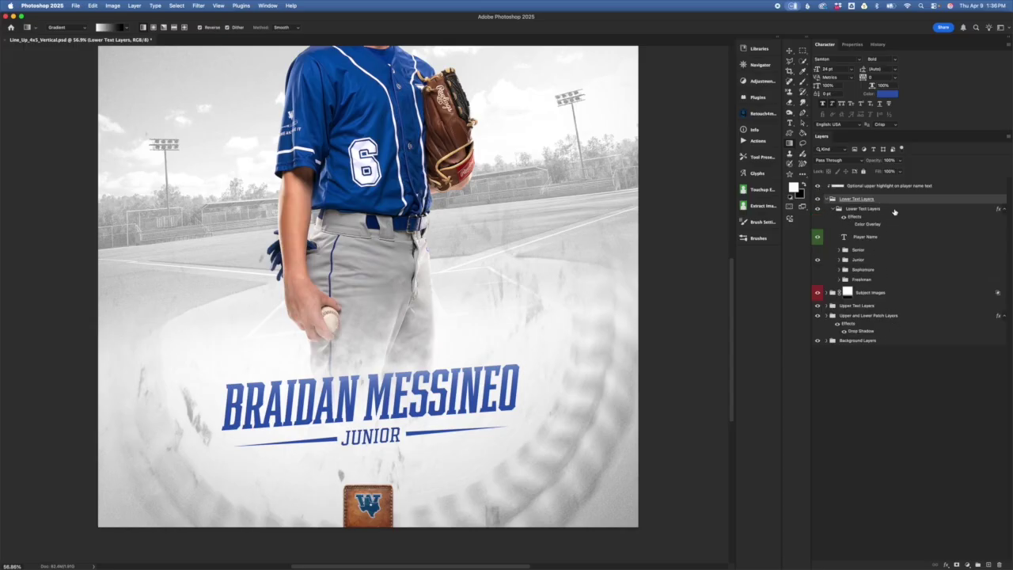
- Toggle the upper highlight on the name text off and on, then select the nested Lower Text Layers
{"action": "left_click", "coordinate": [871, 190]}
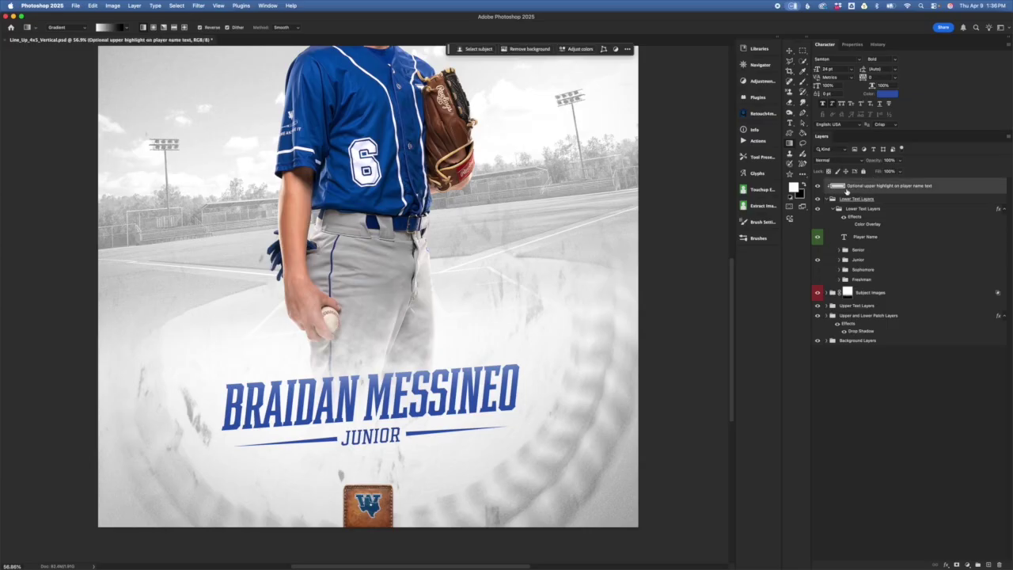
{"action": "left_click", "coordinate": [857, 209]}
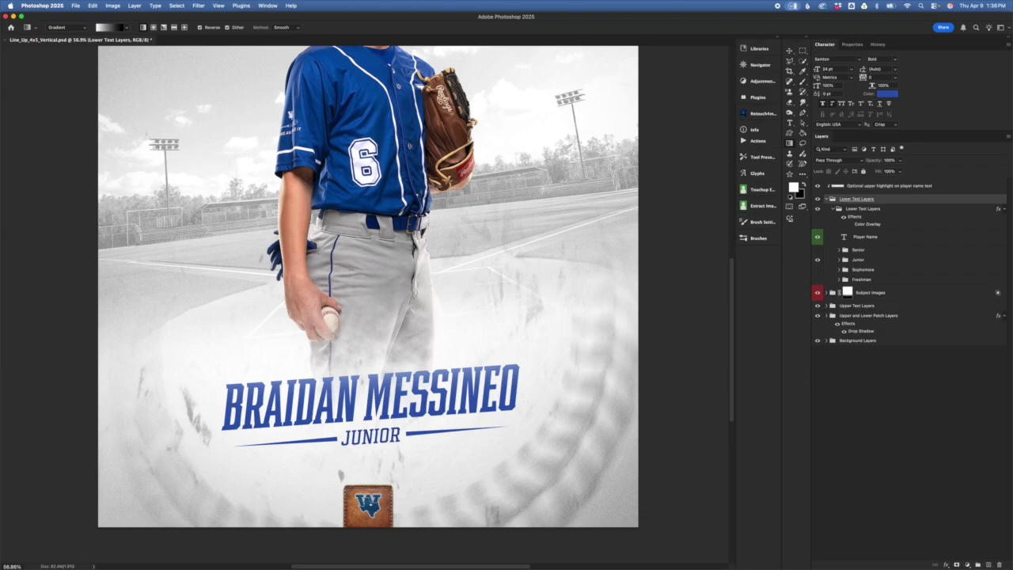
{"action": "left_click", "coordinate": [819, 186]}
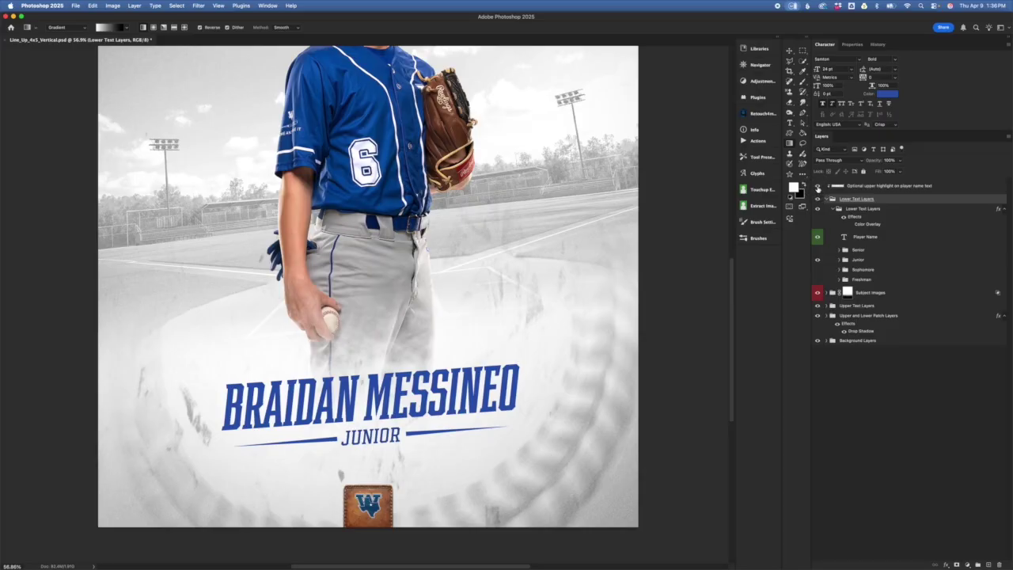
{"action": "left_click", "coordinate": [818, 187]}
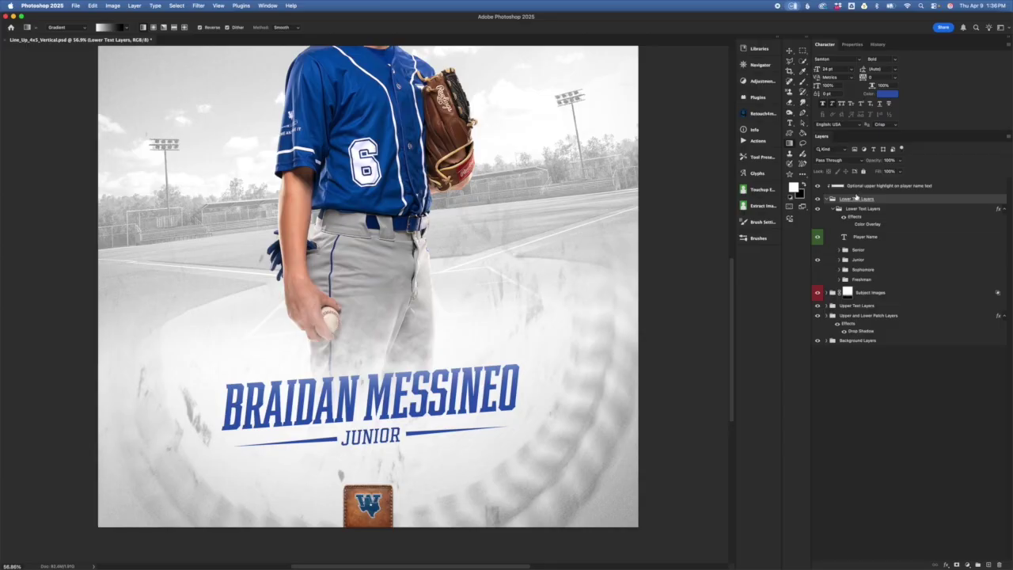
{"action": "left_click", "coordinate": [862, 208]}
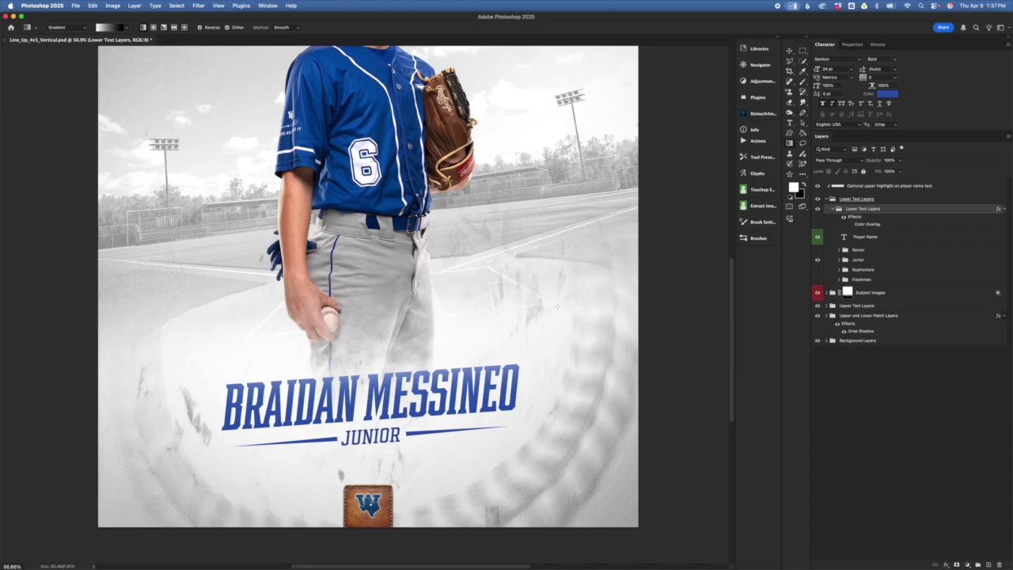
- Try a red colour overlay on the lower name text, then discard it to keep it blue
{"action": "left_click", "coordinate": [849, 226]}
{"action": "double_click", "coordinate": [867, 227]}
{"action": "left_click", "coordinate": [714, 321]}
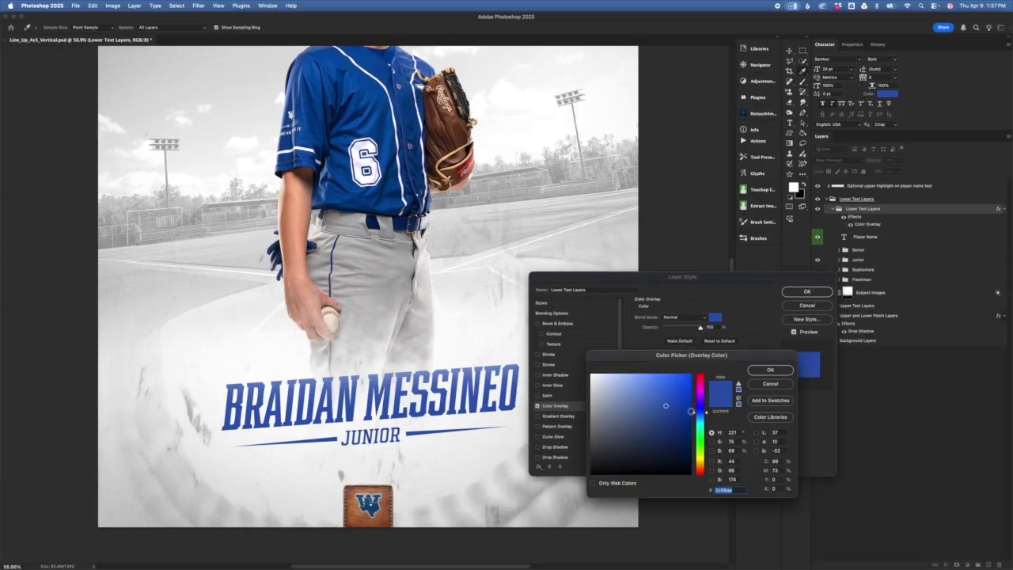
{"action": "mouse_move", "coordinate": [706, 412]}
{"action": "left_mouse_down"}
{"action": "mouse_move", "coordinate": [720, 365]}
{"action": "mouse_move", "coordinate": [691, 397]}
{"action": "left_mouse_up"}
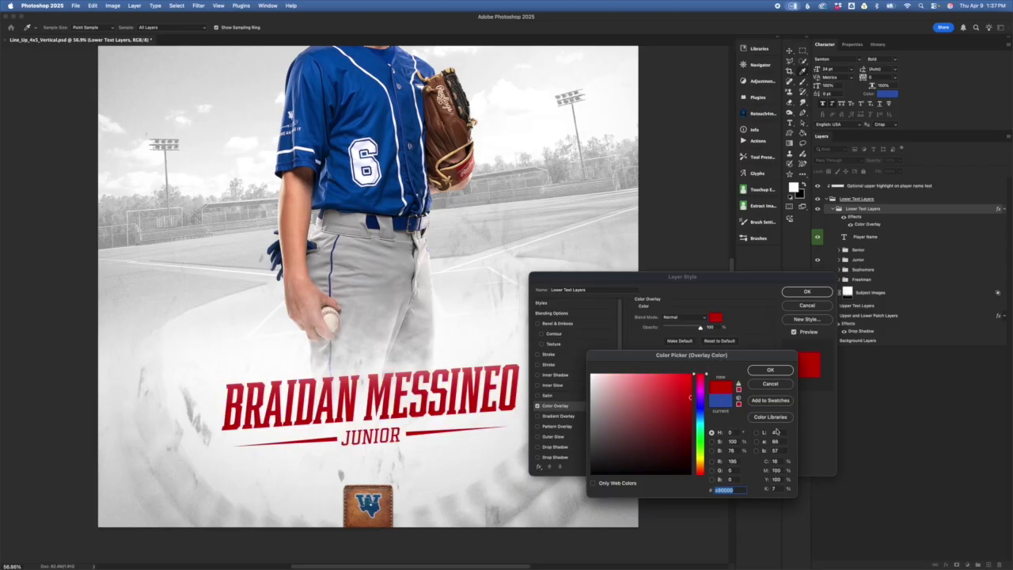
{"action": "left_click", "coordinate": [770, 370]}
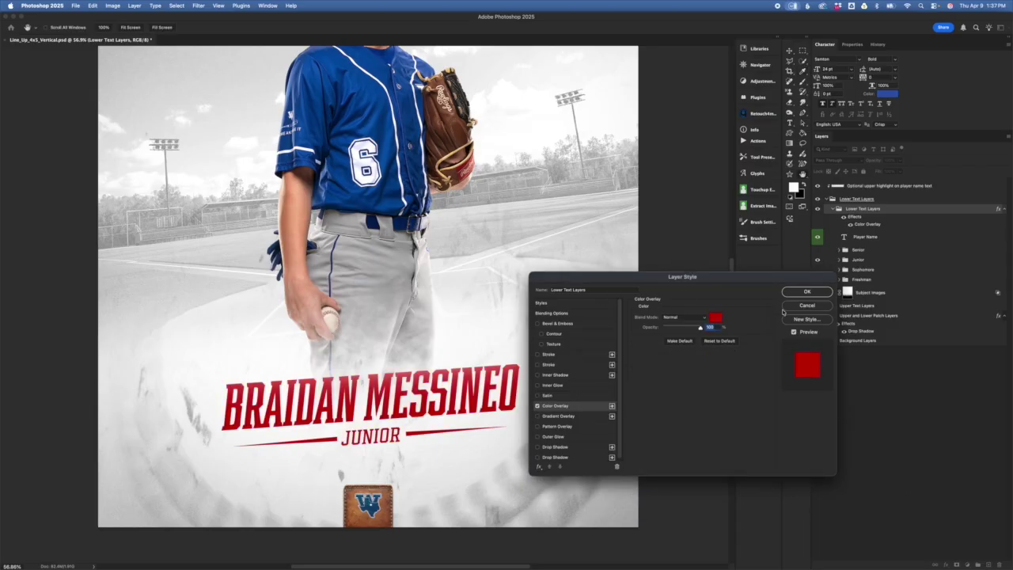
{"action": "left_click", "coordinate": [807, 307]}
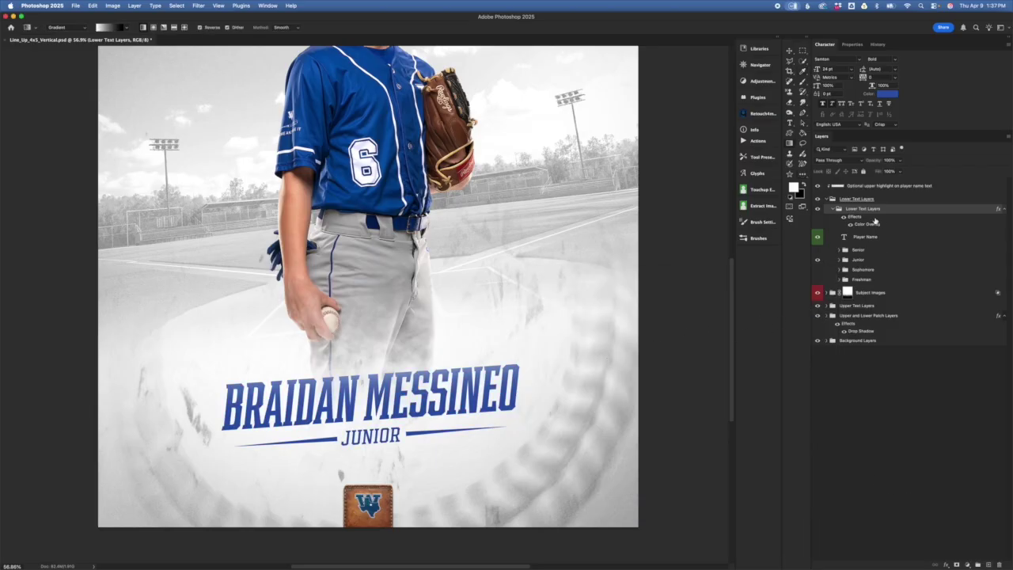
{"action": "left_click", "coordinate": [851, 224]}
{"action": "left_click", "coordinate": [900, 234]}
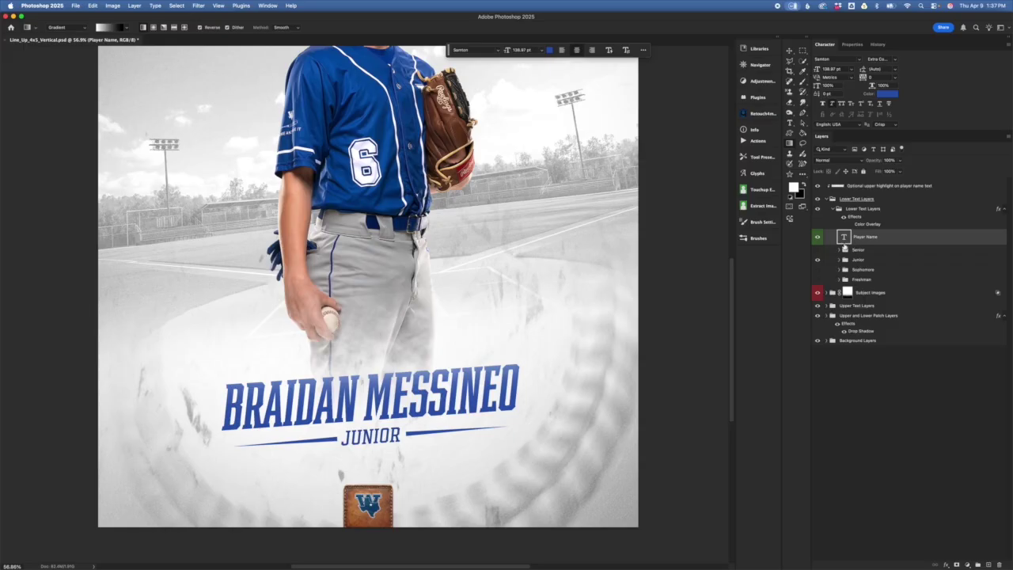
{"action": "double_click", "coordinate": [844, 236]}
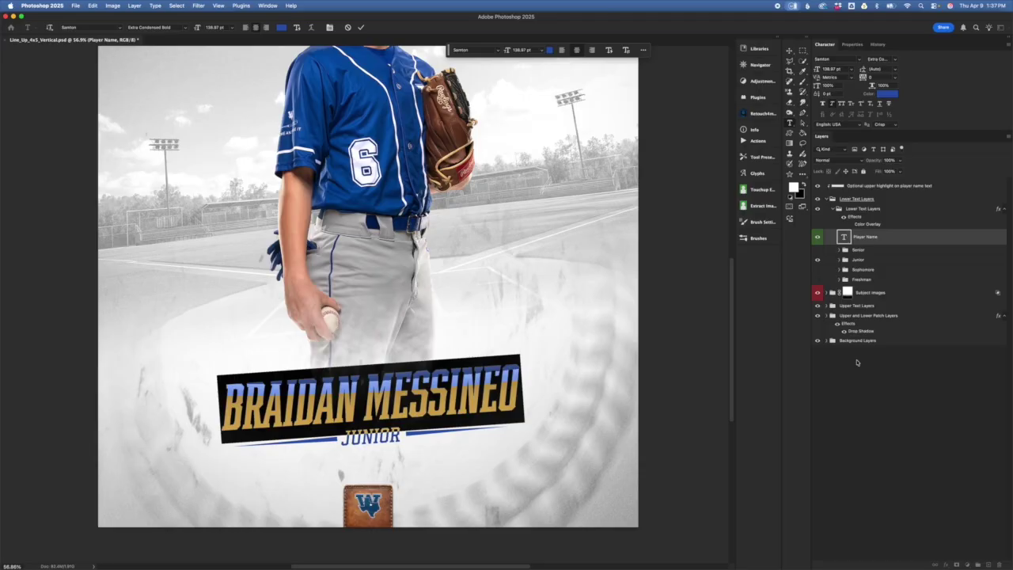
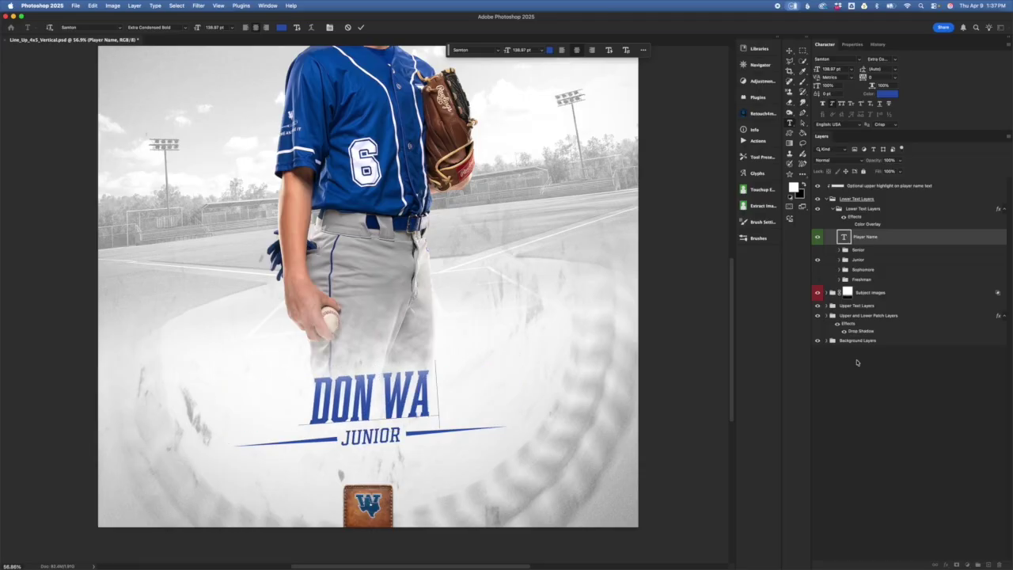
{"action": "key", "text": "Escape"}
{"action": "key", "text": "g"}
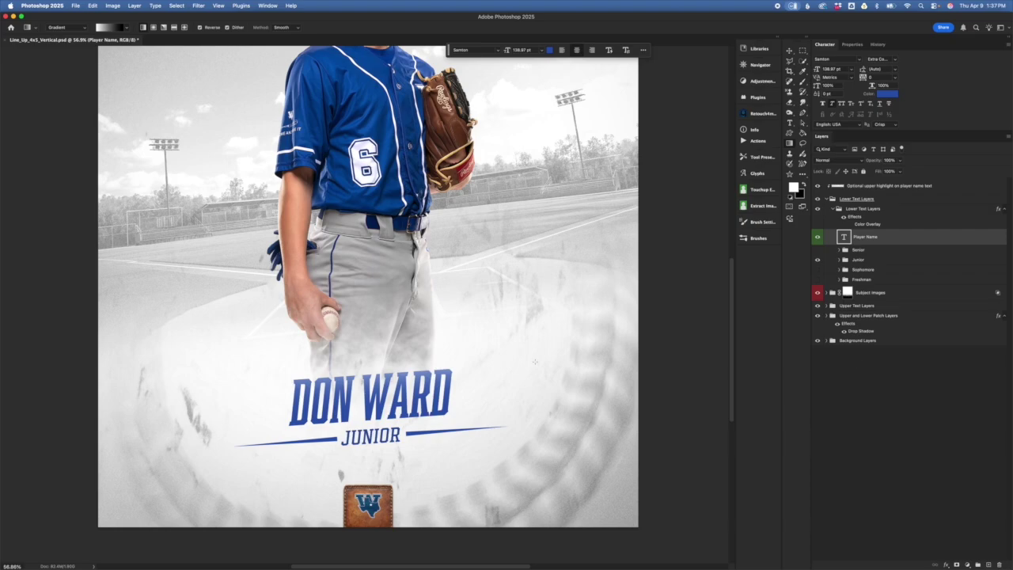
{"action": "key", "text": "super+z"}
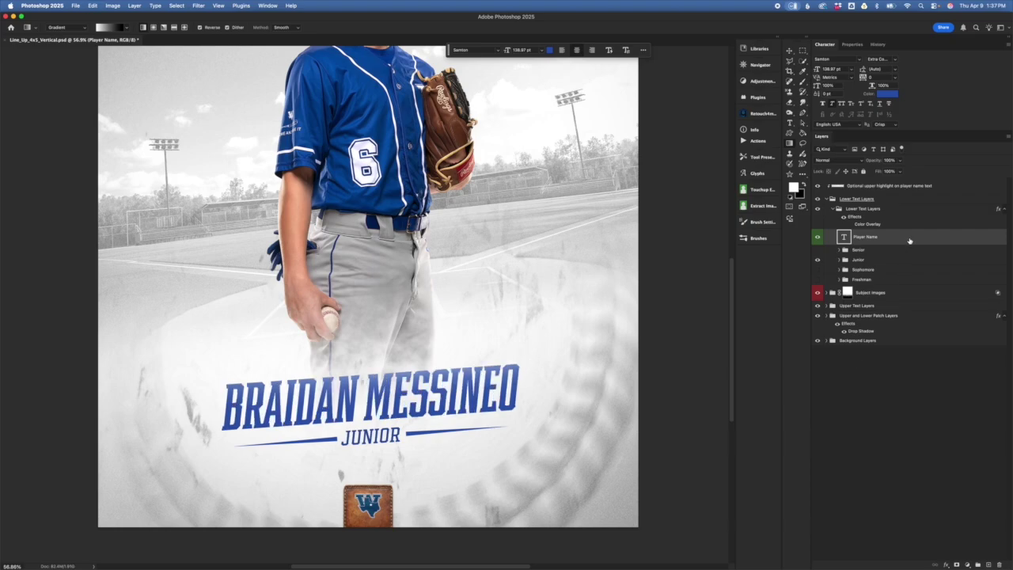
- Compare the SENIOR and JUNIOR labels, leave JUNIOR visible, and expand the Junior group
{"action": "left_click", "coordinate": [895, 251]}
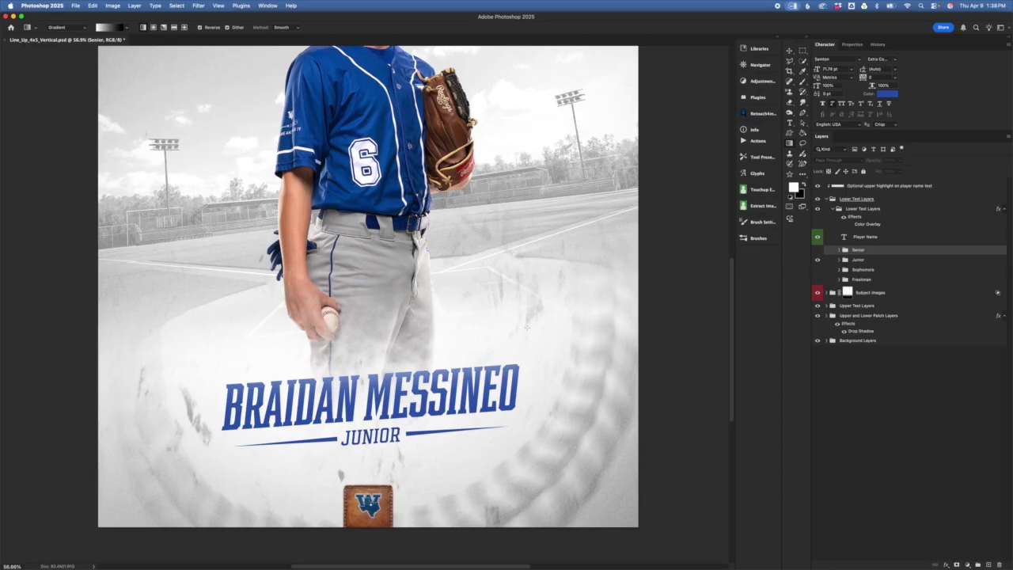
{"action": "left_click", "coordinate": [818, 259]}
{"action": "left_click", "coordinate": [818, 250]}
{"action": "left_click", "coordinate": [818, 250]}
{"action": "left_click", "coordinate": [818, 259]}
{"action": "left_click", "coordinate": [818, 260]}
{"action": "left_click", "coordinate": [818, 250]}
{"action": "left_click", "coordinate": [818, 259]}
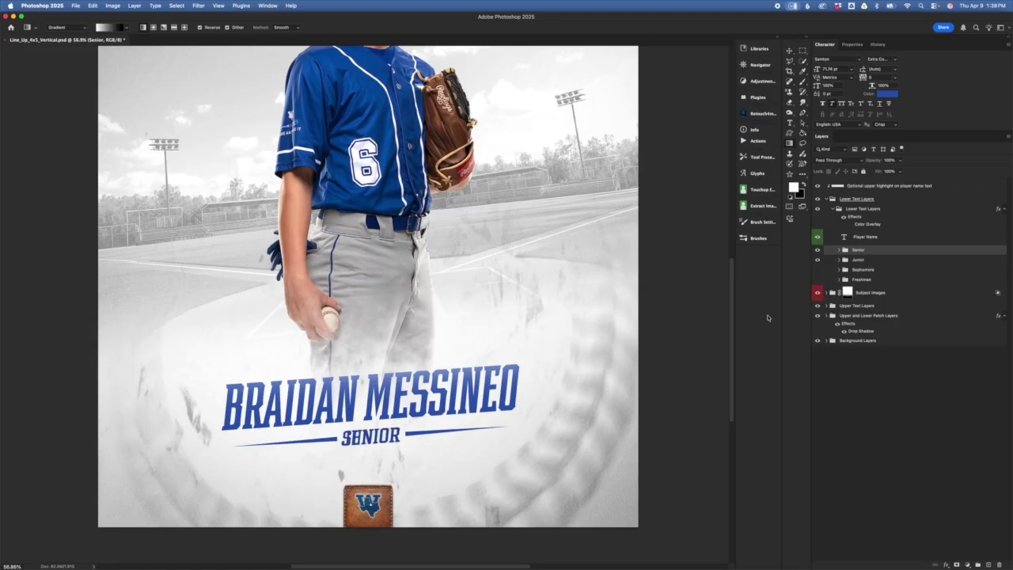
{"action": "left_click", "coordinate": [818, 250]}
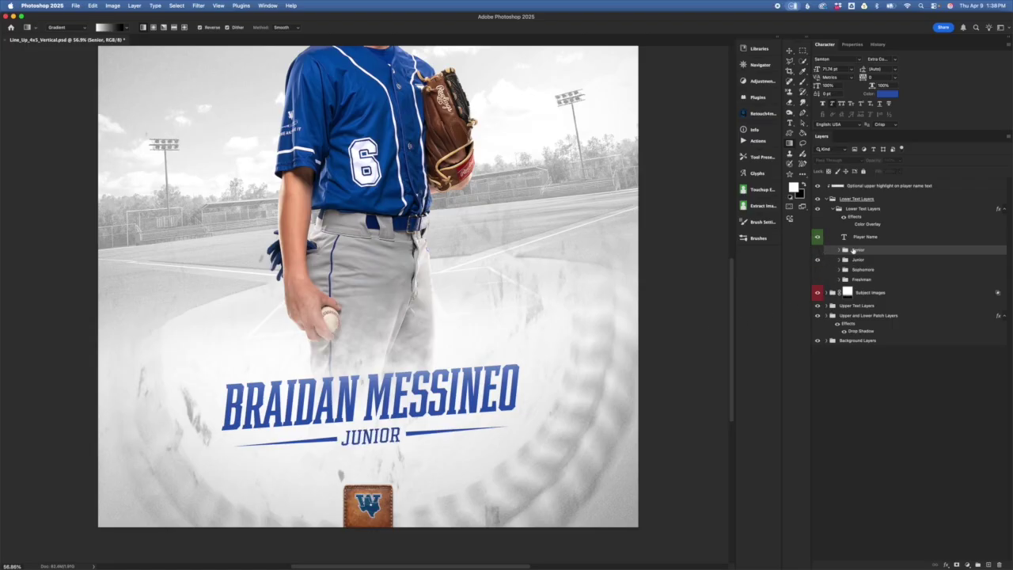
{"action": "left_click", "coordinate": [874, 262]}
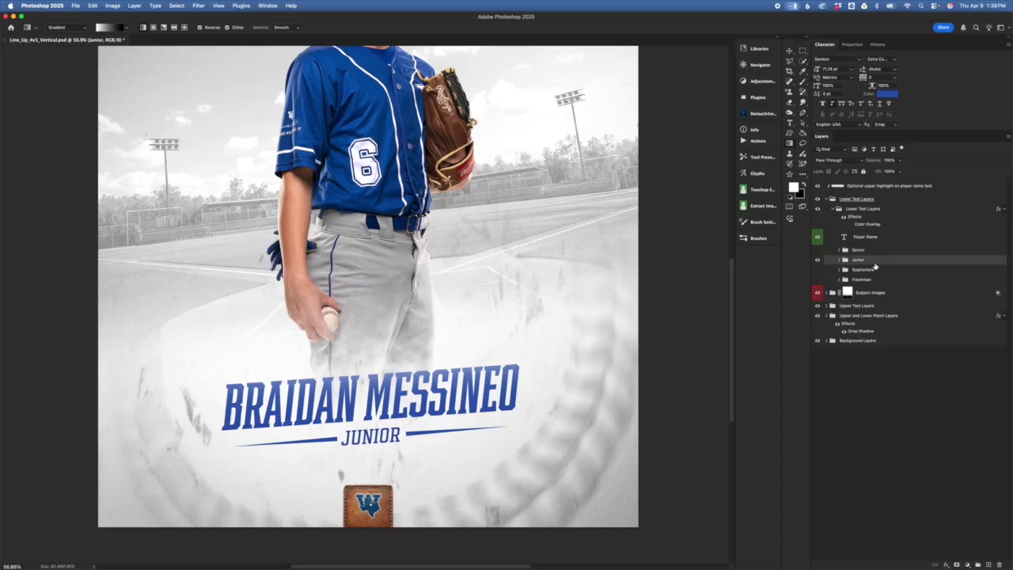
{"action": "left_click", "coordinate": [840, 260]}
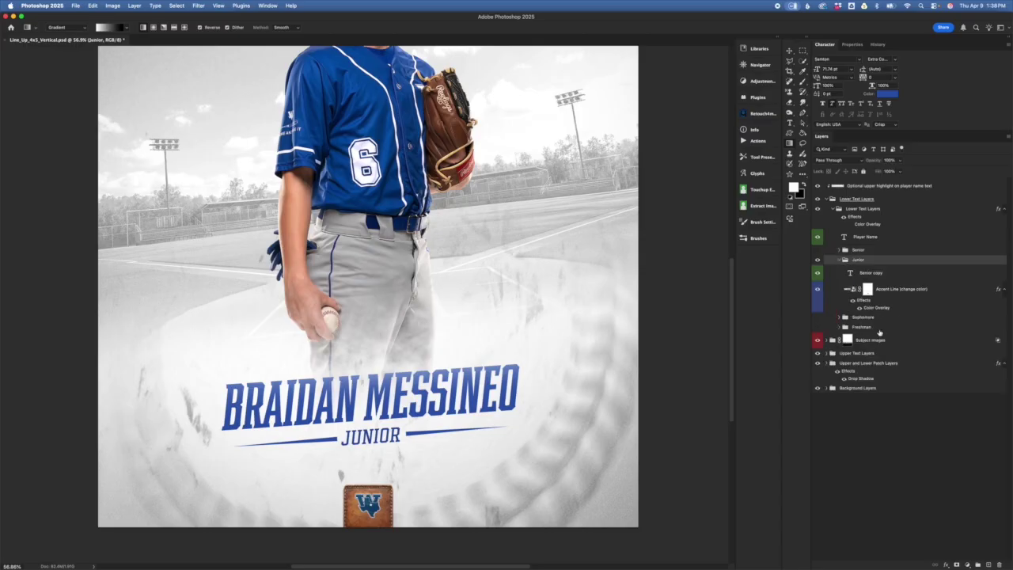
- Preview red on the Accent Line colour overlay, then cancel to keep the lines blue
{"action": "left_click", "coordinate": [917, 294]}
{"action": "left_click", "coordinate": [909, 273]}
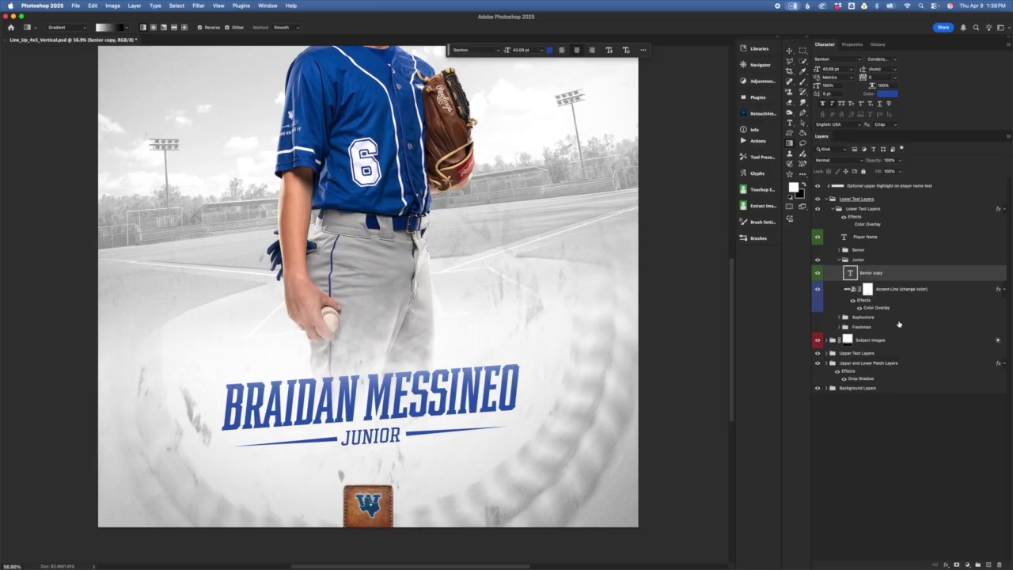
{"action": "left_click", "coordinate": [908, 299]}
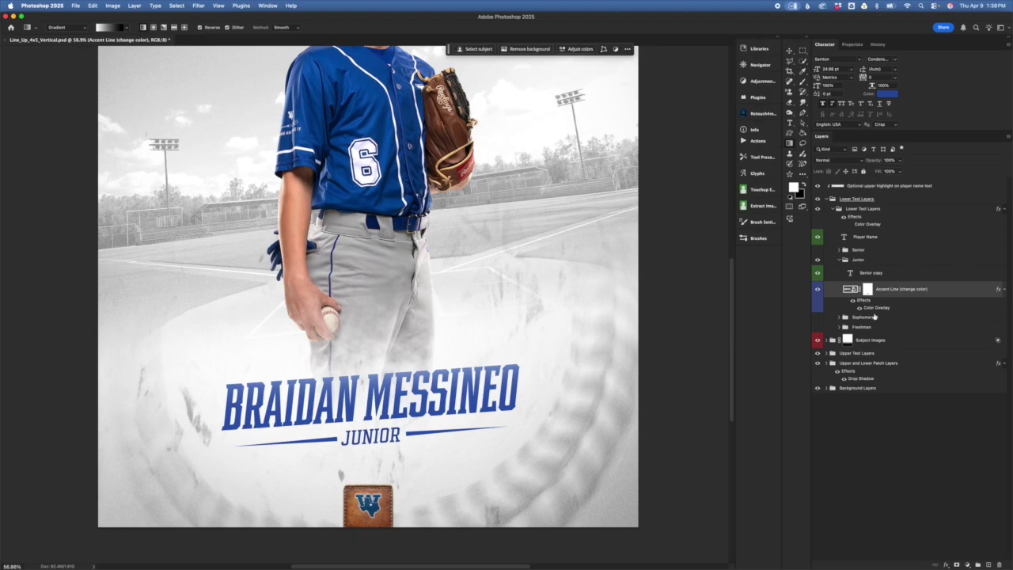
{"action": "double_click", "coordinate": [878, 309]}
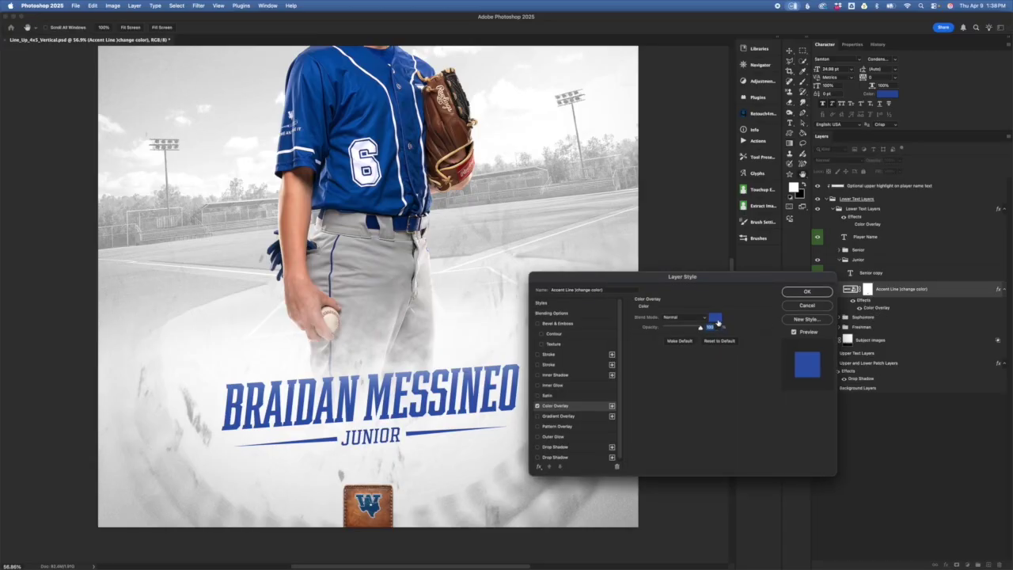
{"action": "left_click", "coordinate": [717, 319]}
{"action": "left_click", "coordinate": [700, 383]}
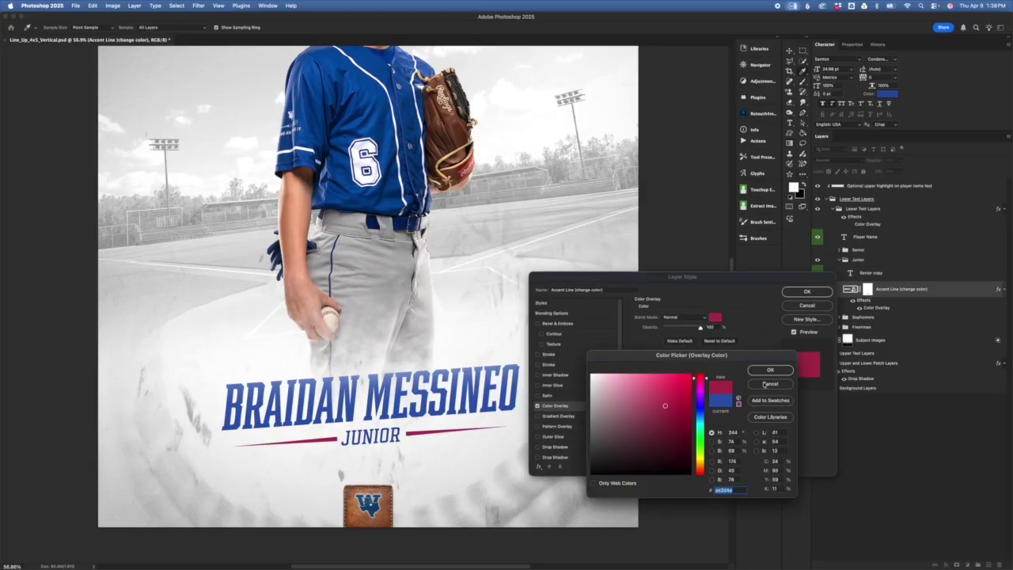
{"action": "left_click", "coordinate": [781, 385]}
{"action": "left_click", "coordinate": [807, 291]}
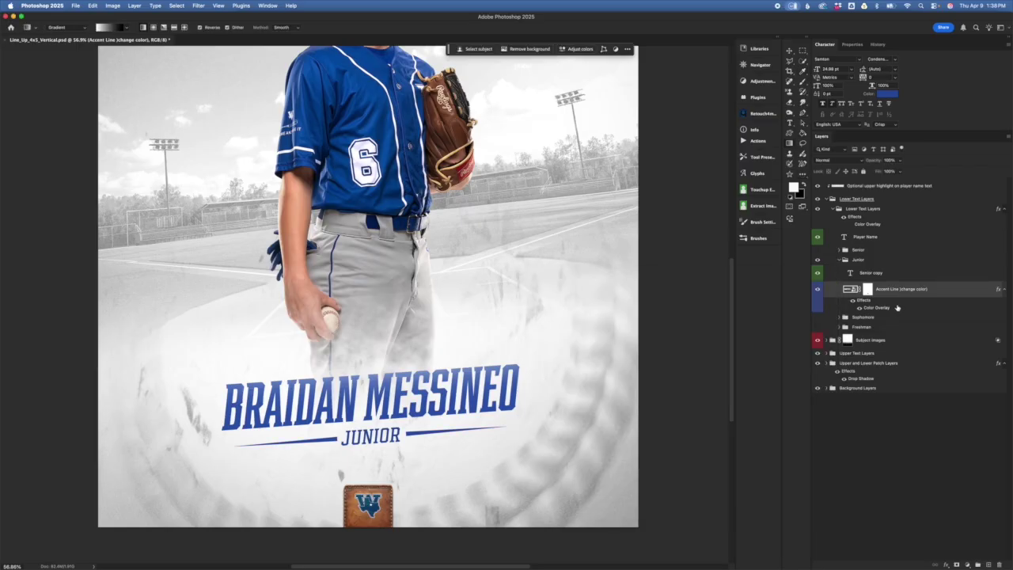
{"action": "left_click", "coordinate": [871, 273]}
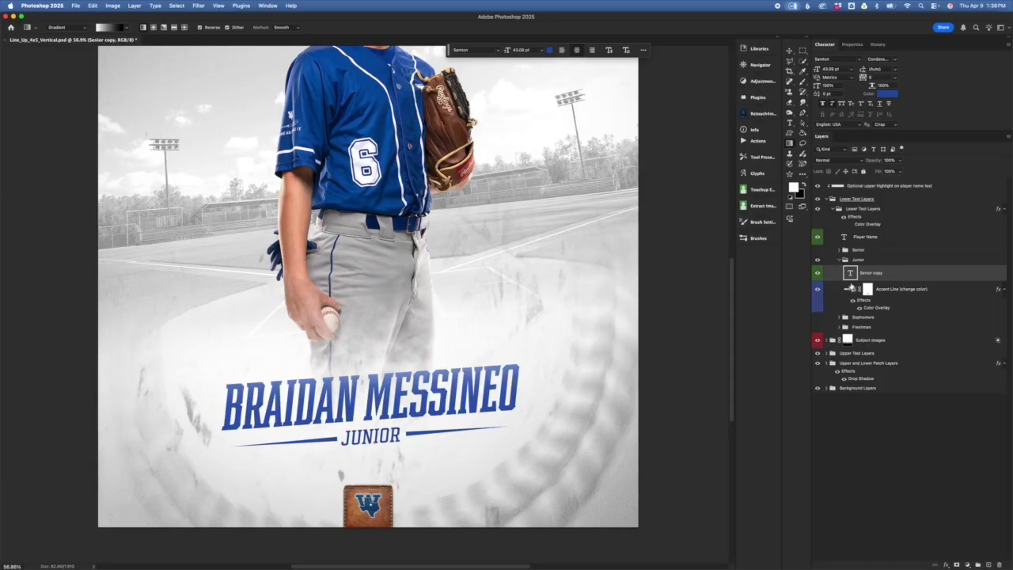
- Re-expand the Junior group and toggle the Accent Line mask off and back on
{"action": "left_click", "coordinate": [841, 262]}
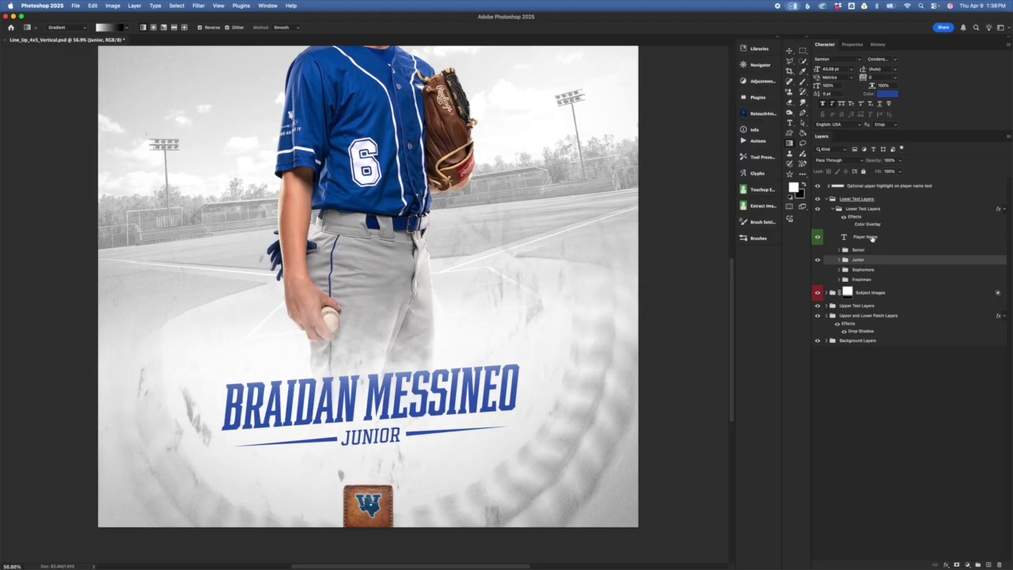
{"action": "left_click", "coordinate": [849, 225]}
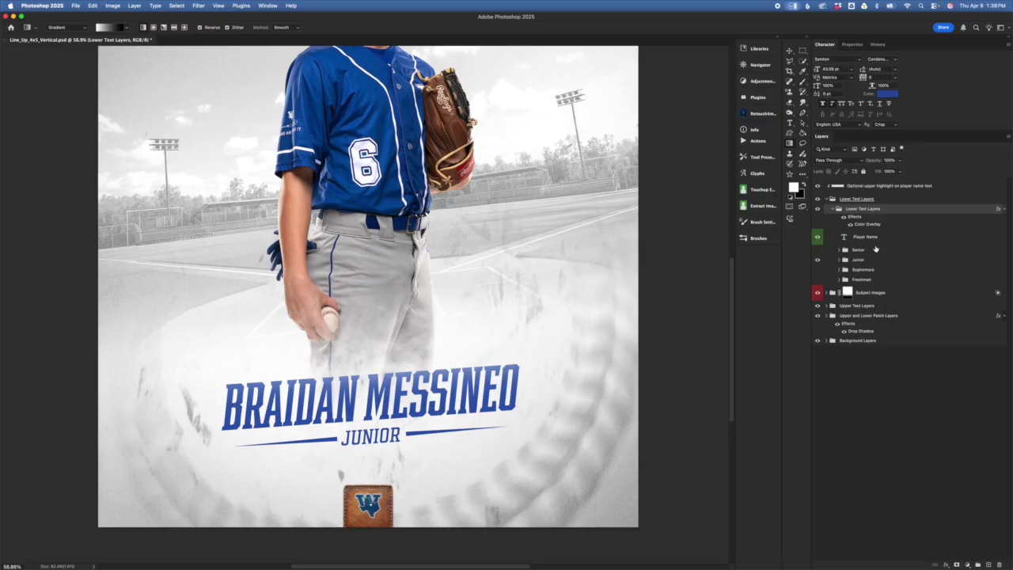
{"action": "left_click", "coordinate": [867, 240]}
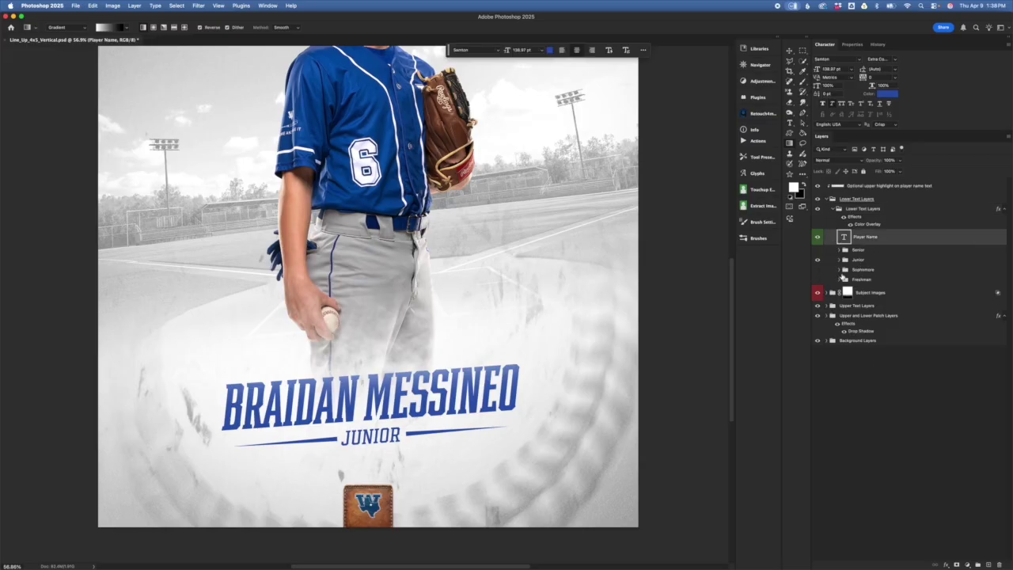
{"action": "left_click", "coordinate": [840, 260]}
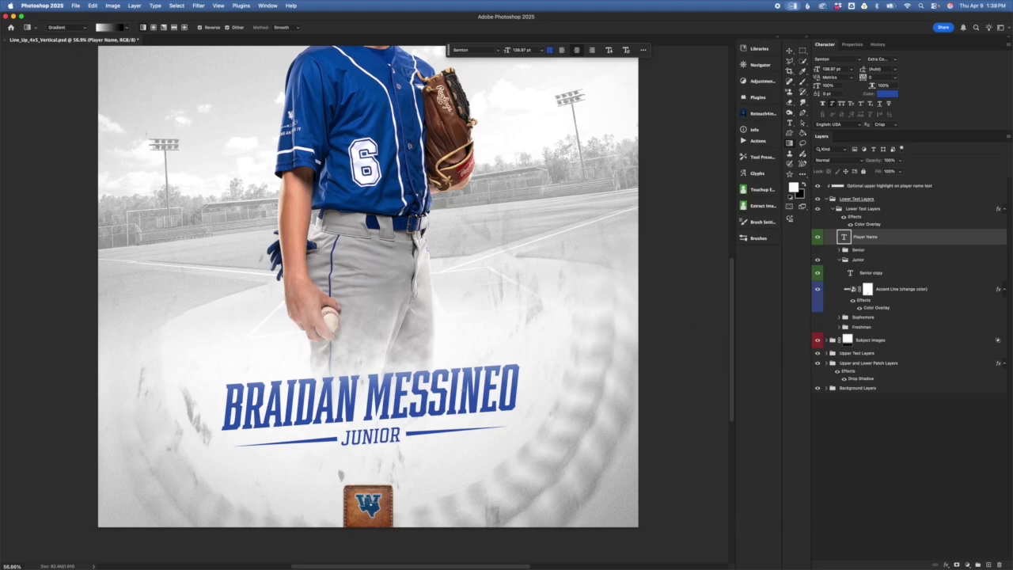
{"action": "left_click", "coordinate": [886, 262]}
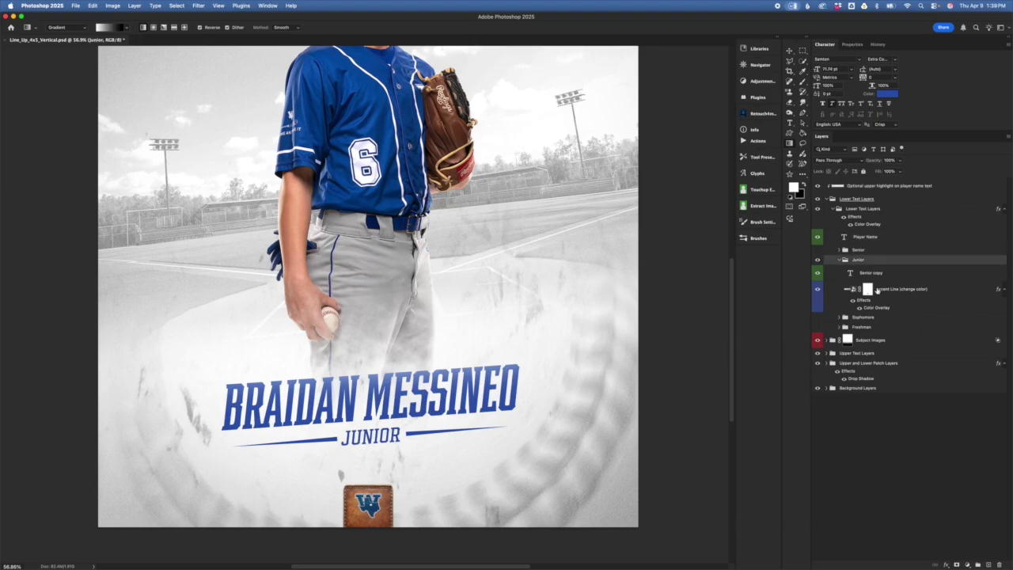
{"action": "left_click", "coordinate": [869, 290]}
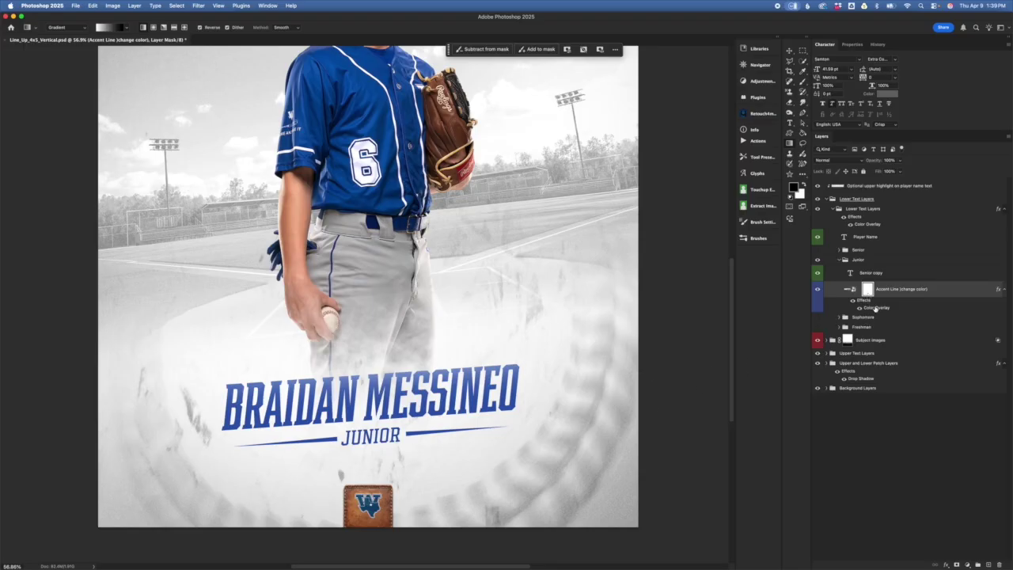
{"action": "left_click", "coordinate": [868, 289], "text": "shift"}
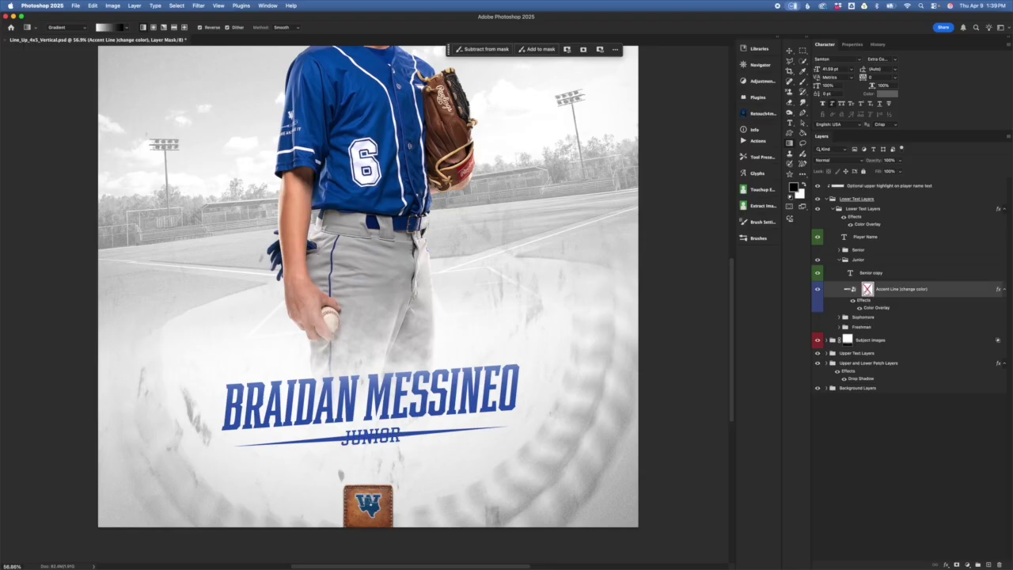
{"action": "left_click", "coordinate": [868, 290], "text": "shift"}
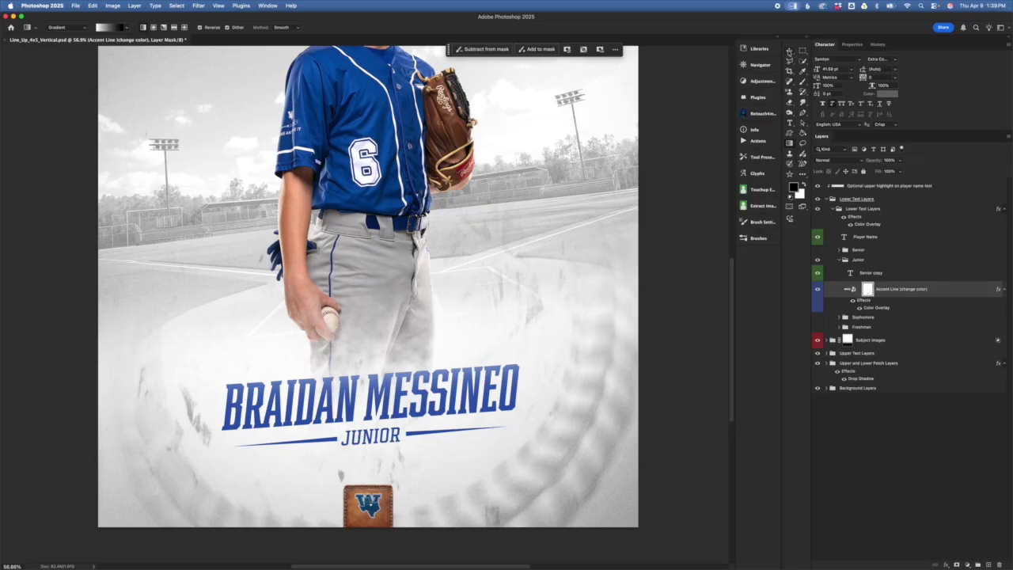
- Trial-resize the Accent Line mask gap around JUNIOR with Free Transform, then cancel
{"action": "left_click", "coordinate": [789, 50]}
{"action": "left_click", "coordinate": [415, 414]}
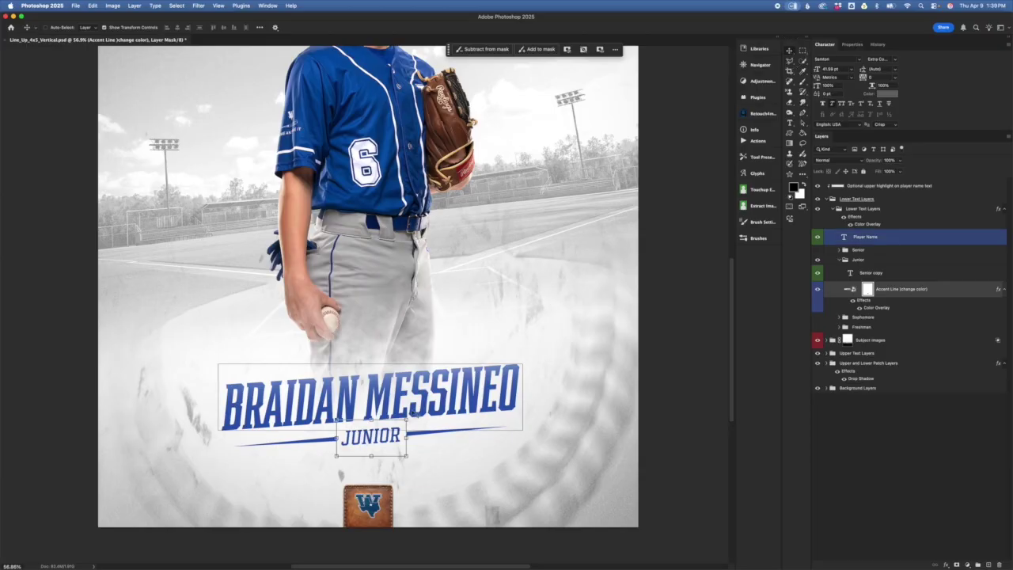
{"action": "left_click", "coordinate": [378, 424]}
{"action": "mouse_move", "coordinate": [406, 438]}
{"action": "left_mouse_down"}
{"action": "mouse_move", "coordinate": [462, 438]}
{"action": "mouse_move", "coordinate": [425, 437]}
{"action": "left_mouse_up"}
{"action": "mouse_move", "coordinate": [337, 437]}
{"action": "left_mouse_down"}
{"action": "mouse_move", "coordinate": [310, 440]}
{"action": "mouse_move", "coordinate": [366, 438]}
{"action": "mouse_move", "coordinate": [323, 437]}
{"action": "left_mouse_up"}
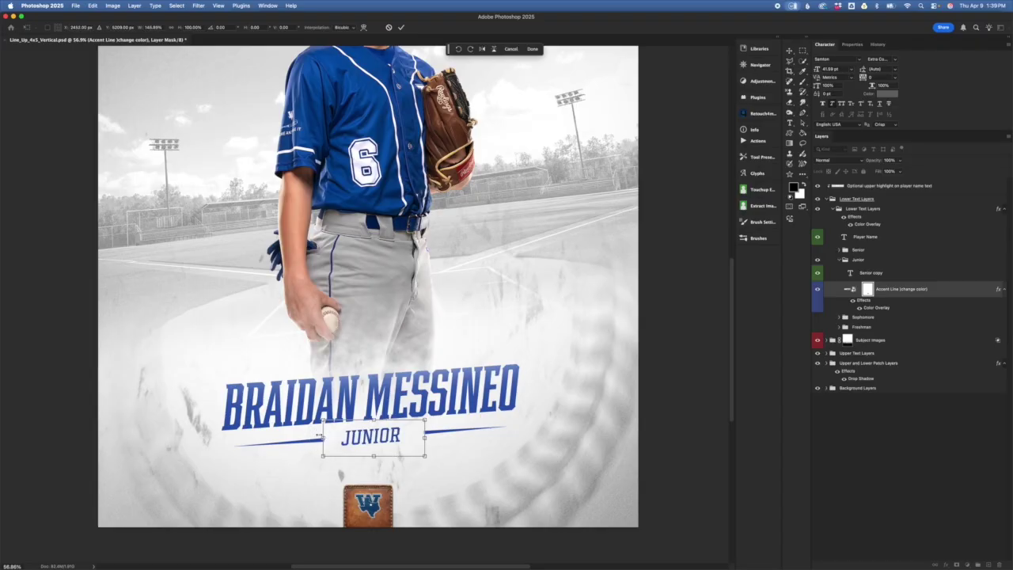
{"action": "left_click", "coordinate": [389, 27]}
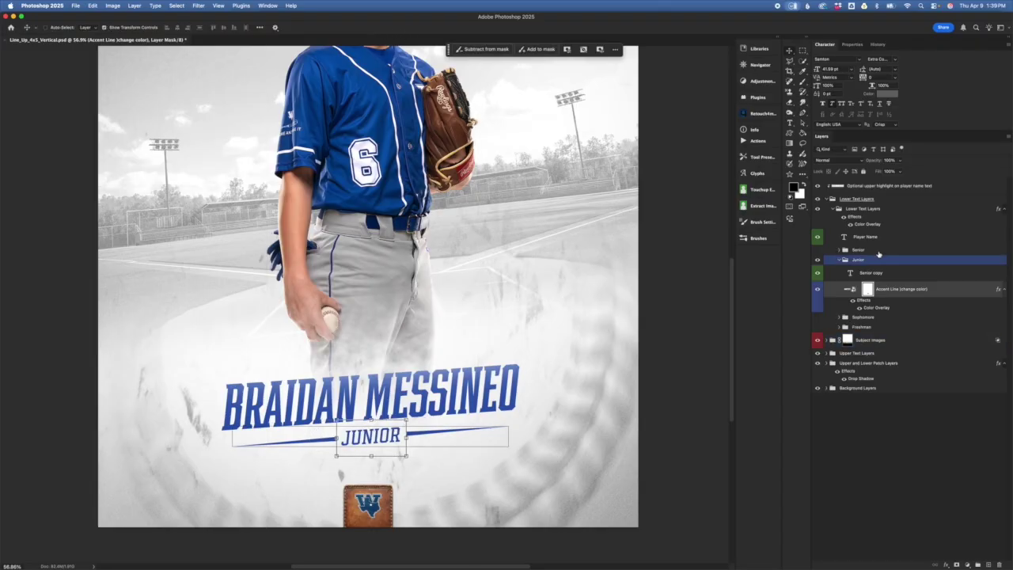
- Collapse the Junior and Lower Text Layers groups in the Layers panel
{"action": "left_click", "coordinate": [851, 289]}
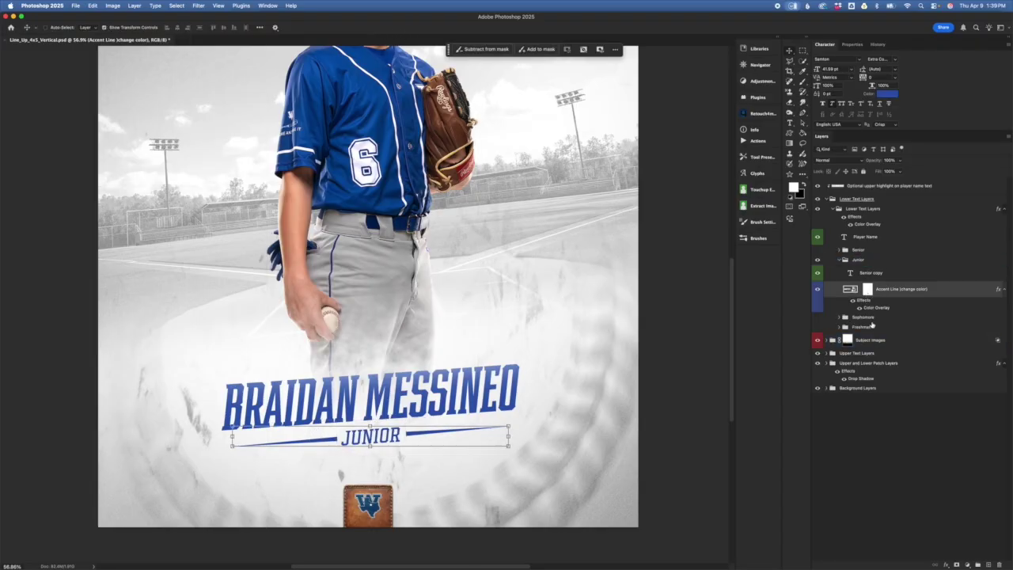
{"action": "left_click", "coordinate": [844, 261]}
{"action": "left_click", "coordinate": [839, 261]}
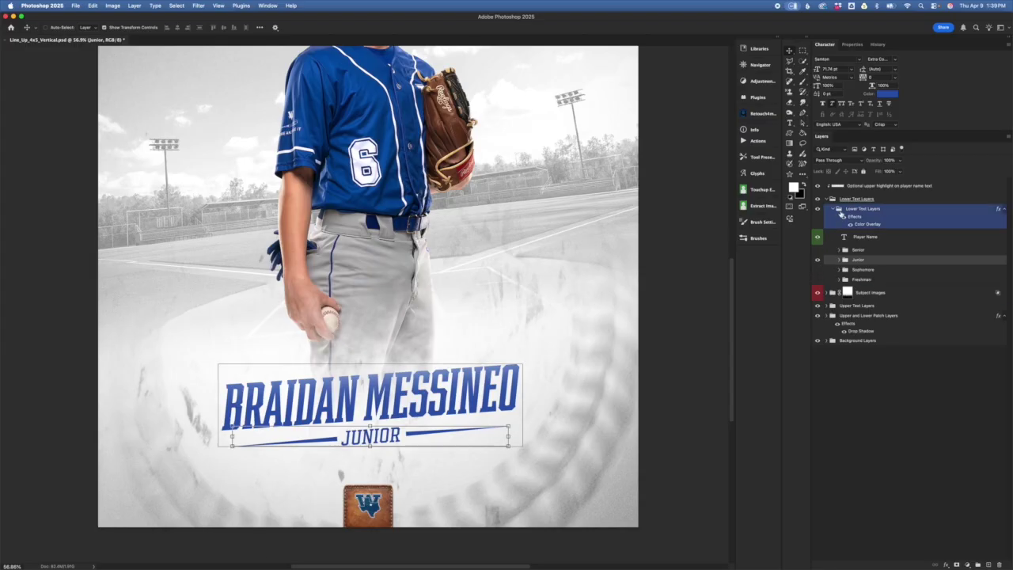
{"action": "left_click", "coordinate": [839, 212]}
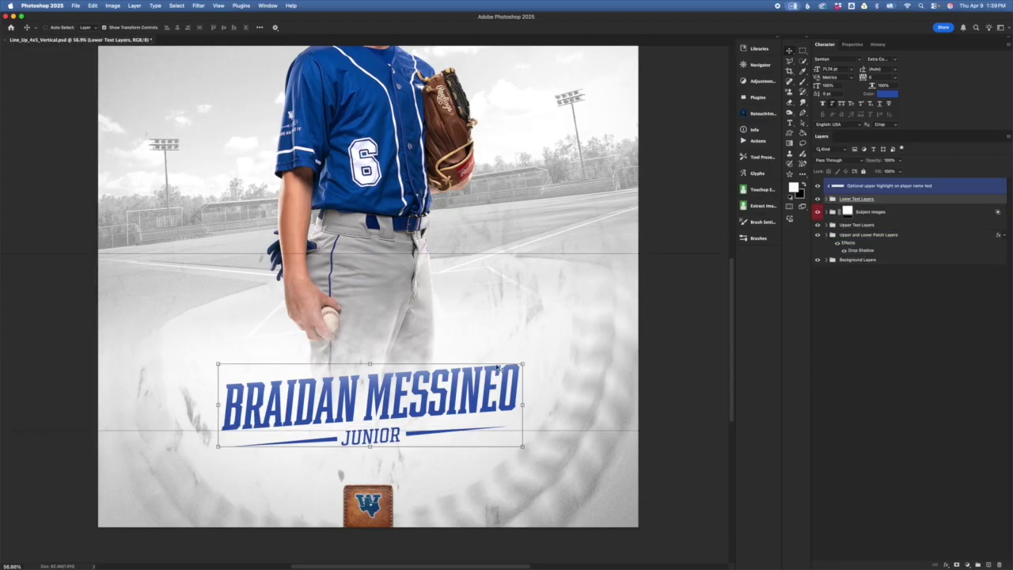
- Revert the poster to its opening History snapshot, restoring Trojan Baseball 2026
{"action": "scroll", "coordinate": [498, 368], "scroll_direction": "down", "scroll_amount": 3}
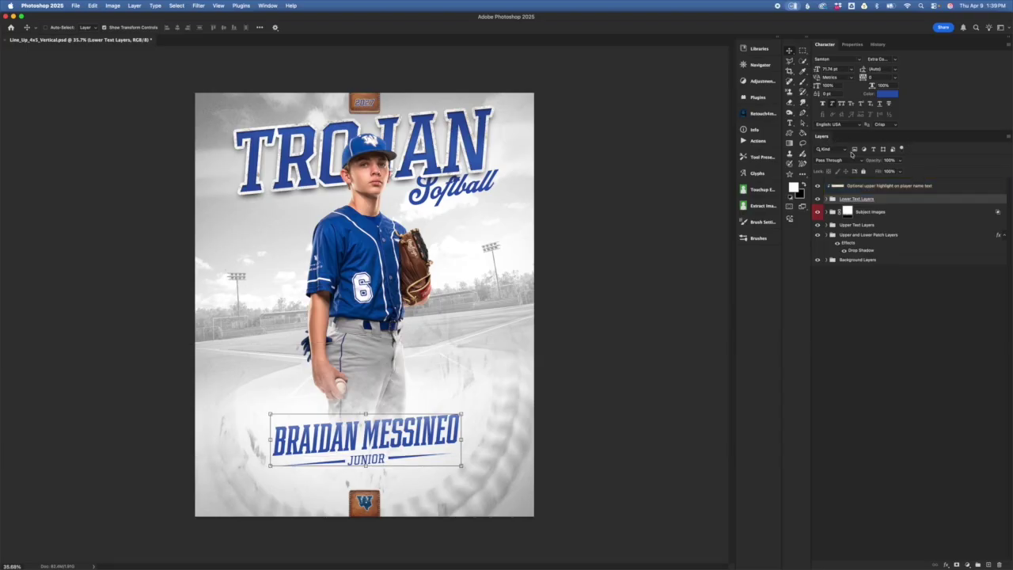
{"action": "left_click", "coordinate": [879, 46]}
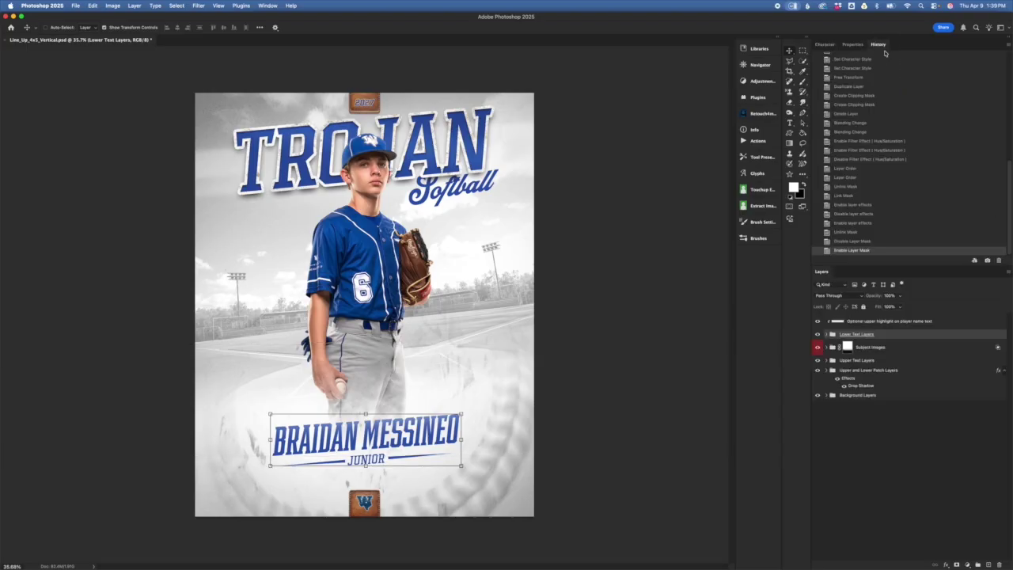
{"action": "scroll", "coordinate": [886, 95], "scroll_direction": "up", "scroll_amount": 10}
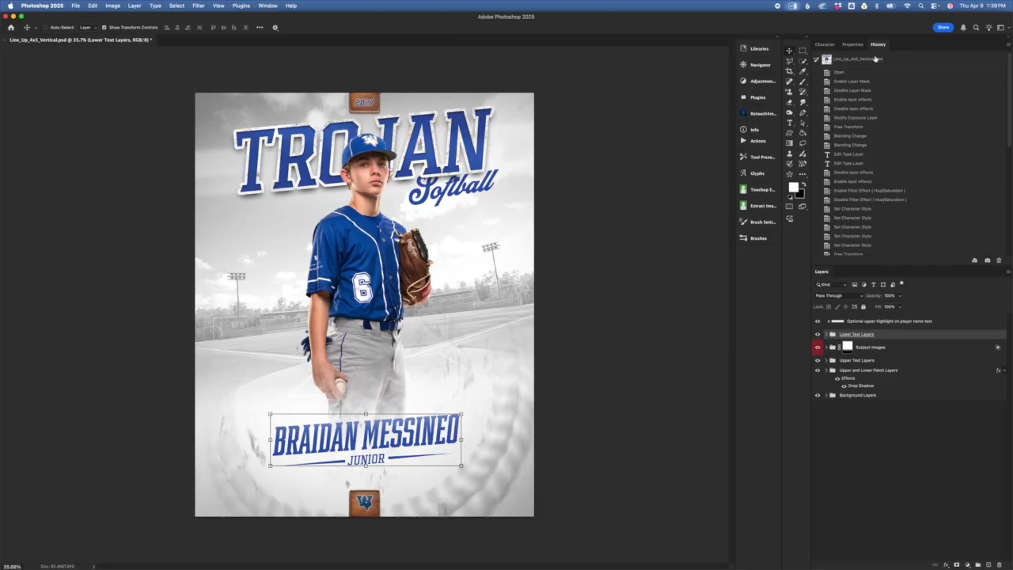
{"action": "left_click", "coordinate": [876, 58]}
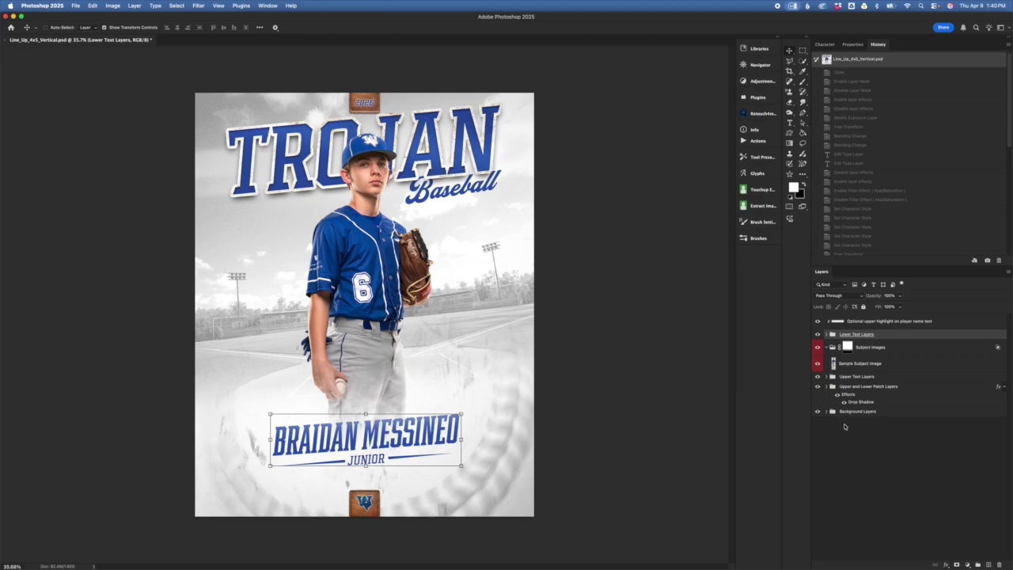
- Collapse the Subject Images group and select the Lower Text Layers group
{"action": "left_click", "coordinate": [830, 348]}
{"action": "left_click", "coordinate": [826, 350]}
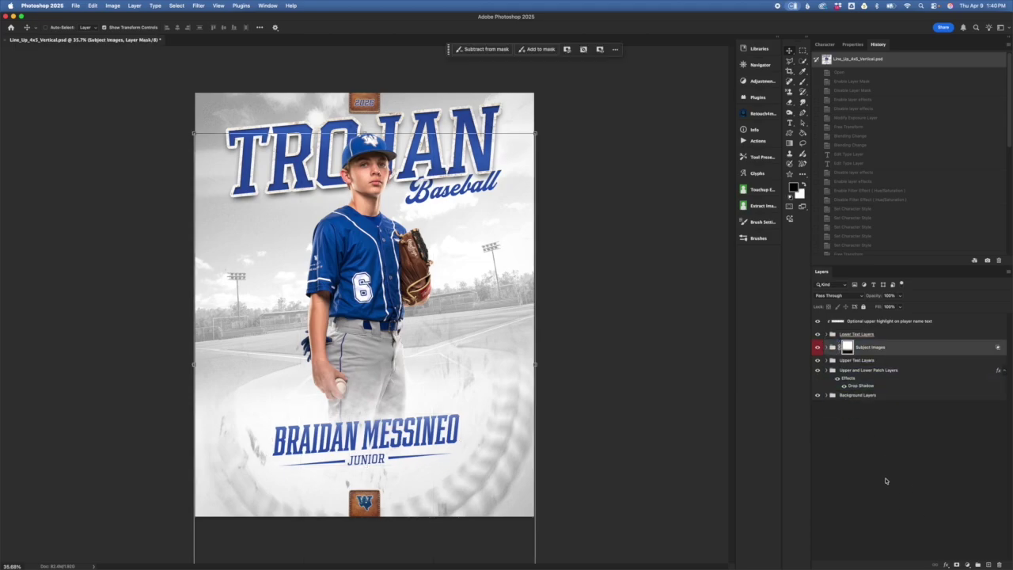
{"action": "left_click", "coordinate": [864, 334]}
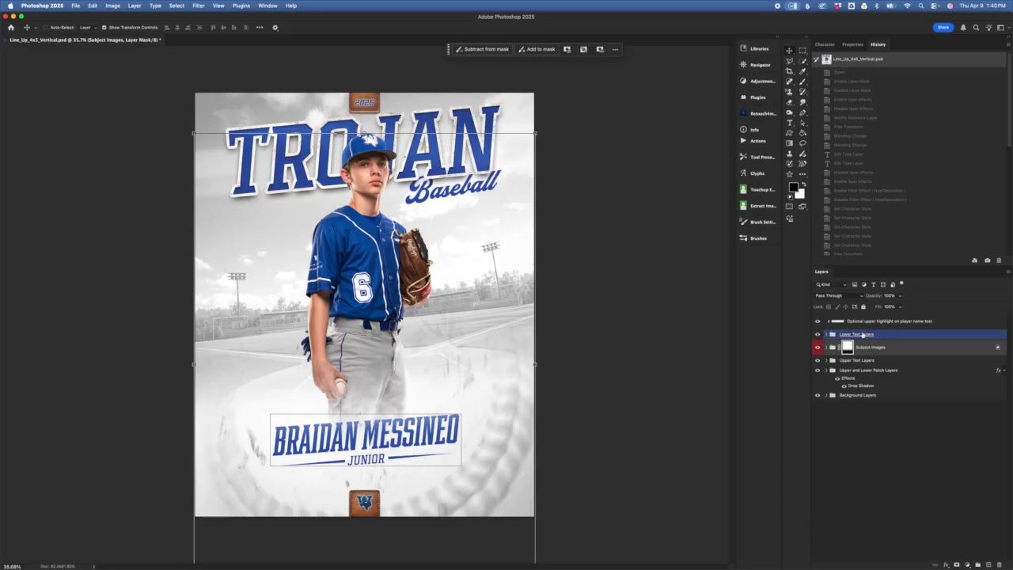